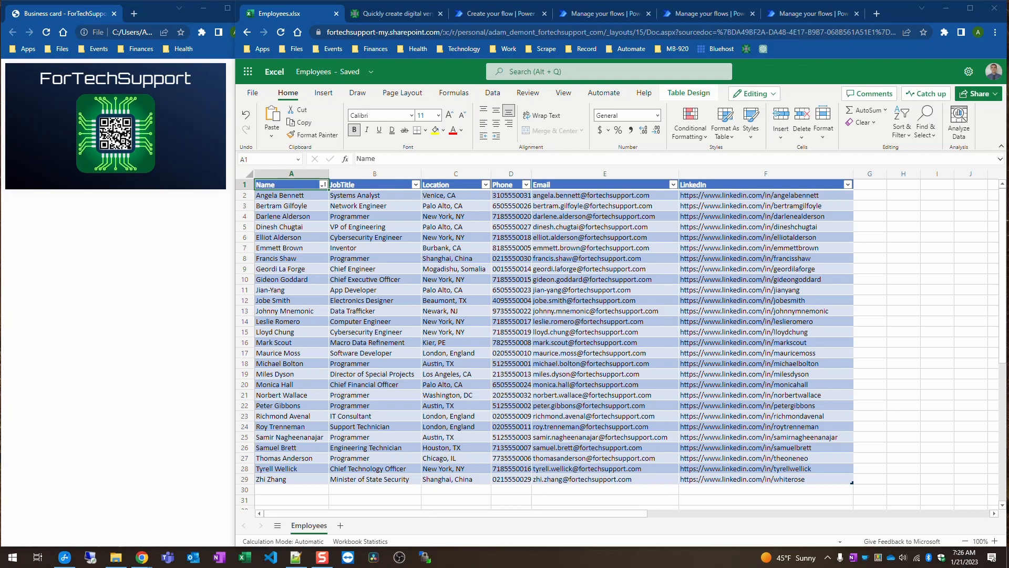
Step: Maximize Chrome and switch to the 'Create your flow | Power Automate' tab
click(970, 10)
click(322, 10)
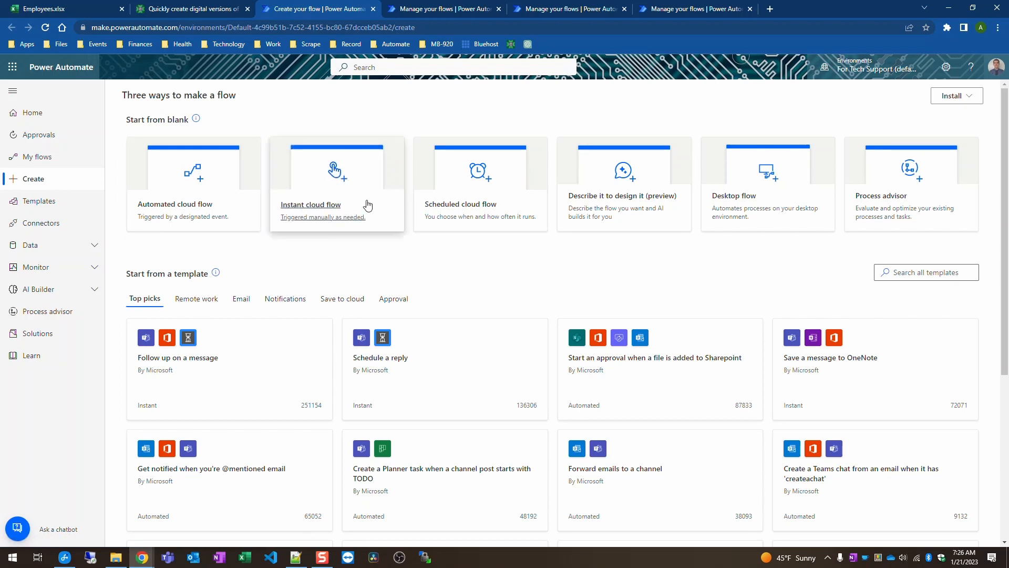
click(351, 213)
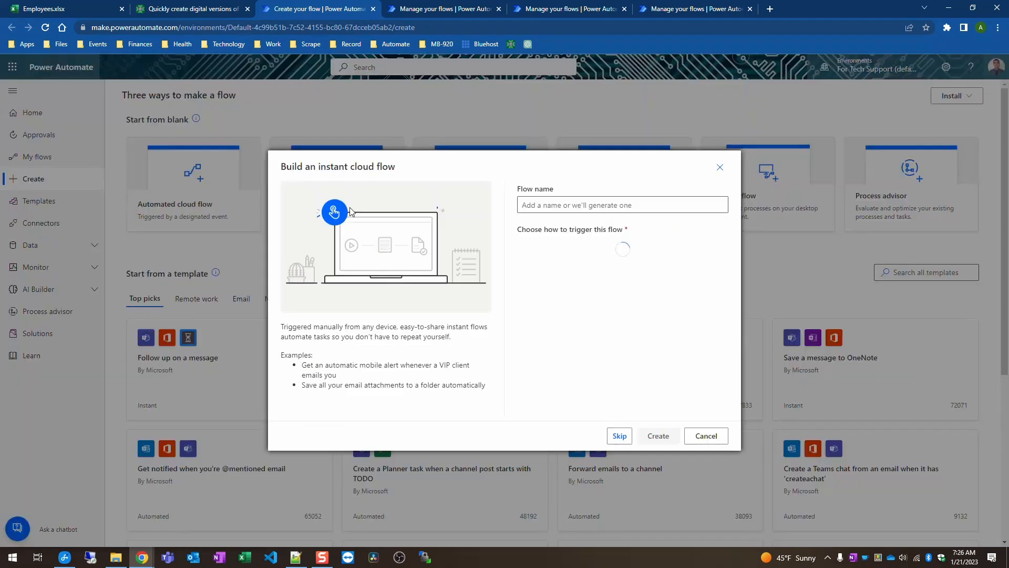
click(626, 200)
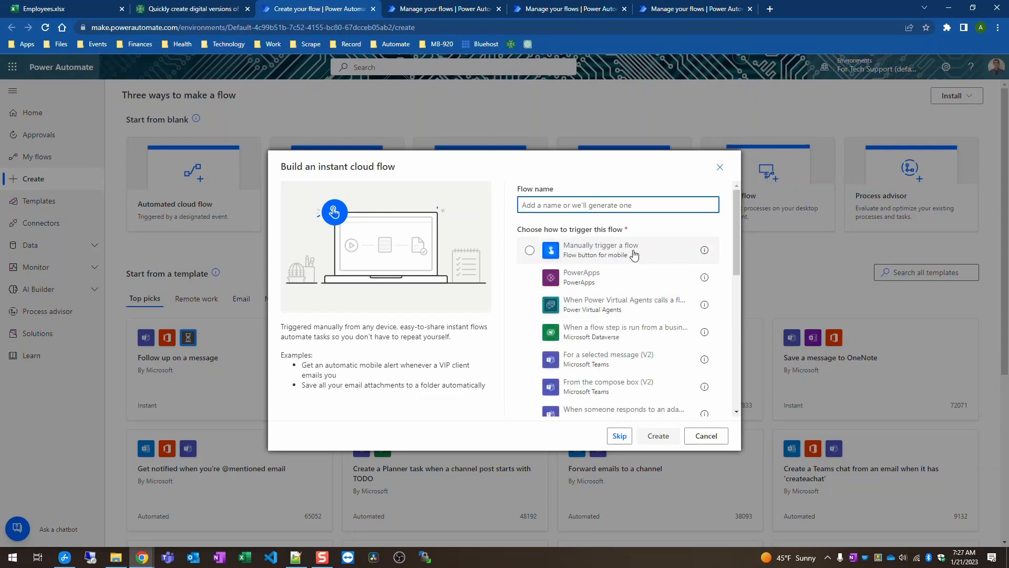
click(635, 255)
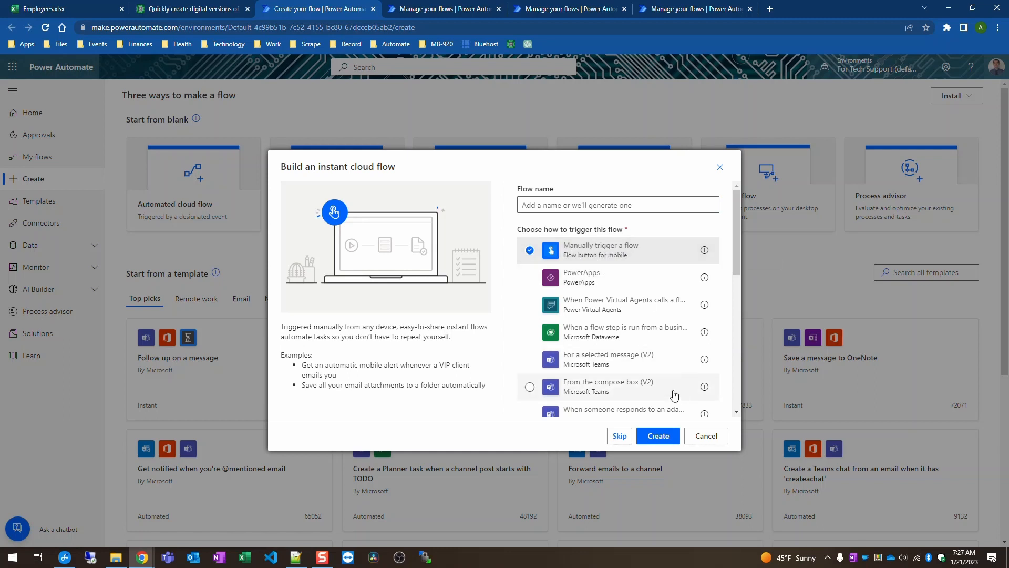
click(719, 166)
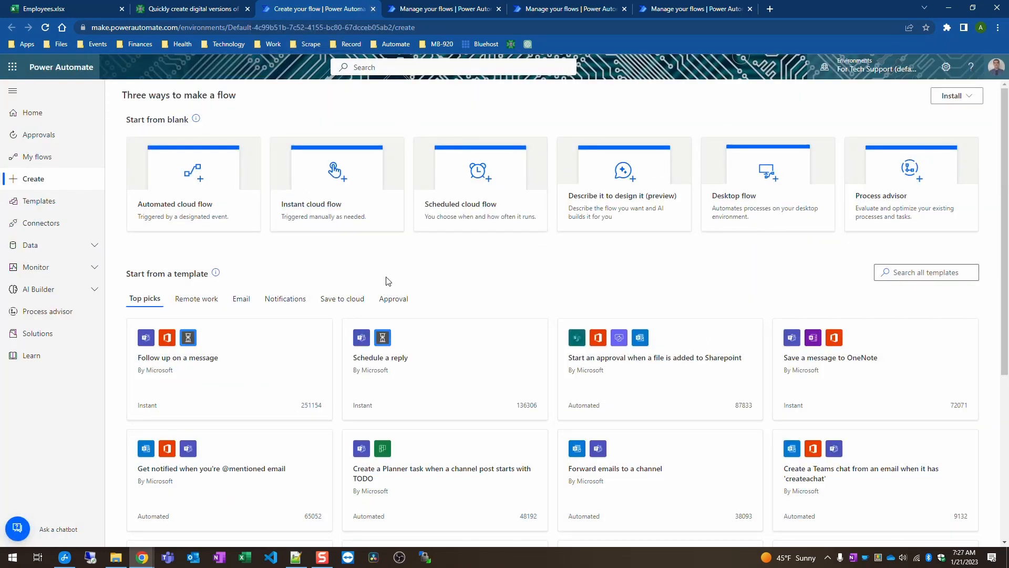
Step: Review the other saved flows' titles, then open 'Generate a digital business card for an employee' in the editor
click(374, 9)
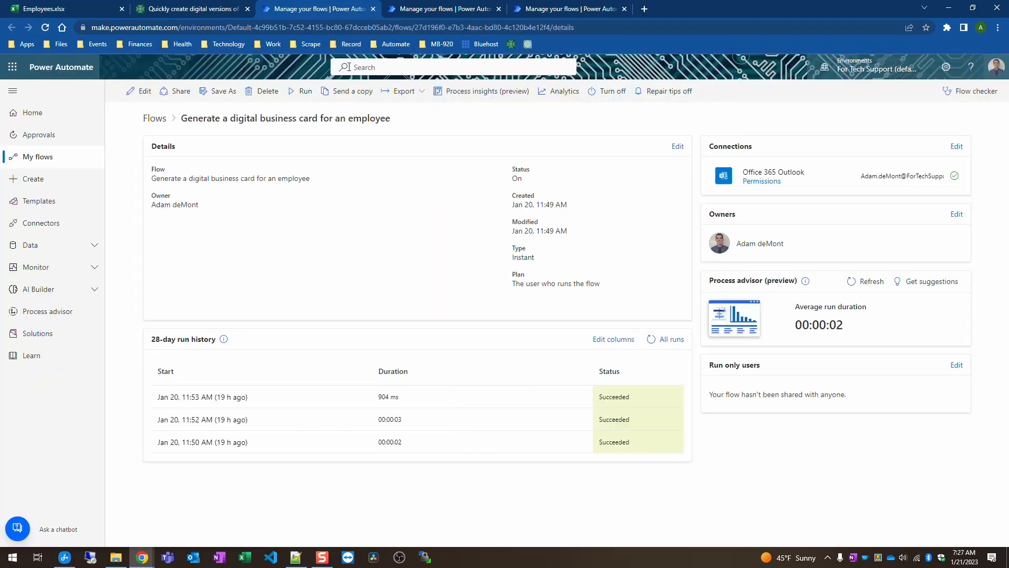
triple_click(283, 120)
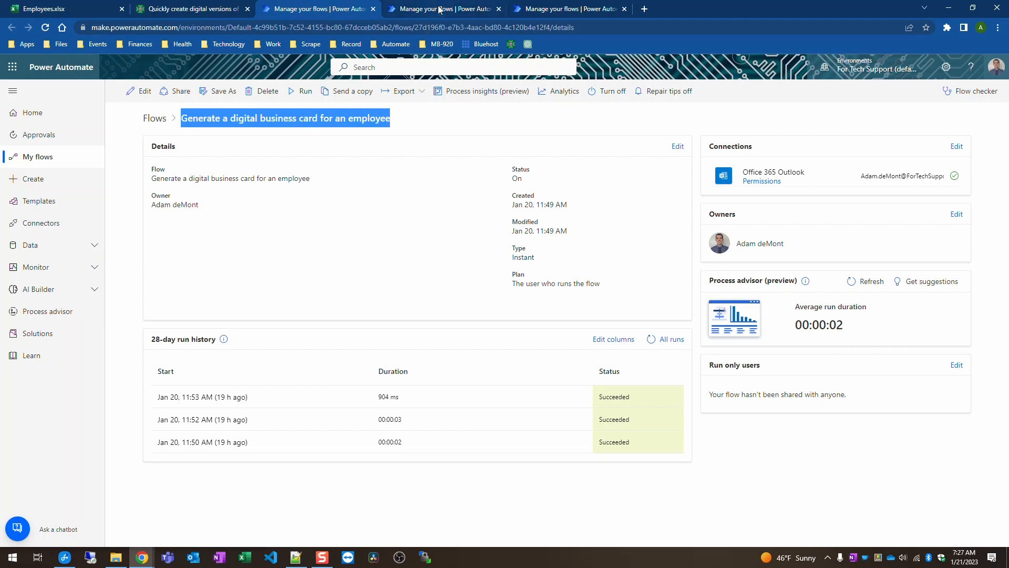
click(439, 9)
triple_click(265, 123)
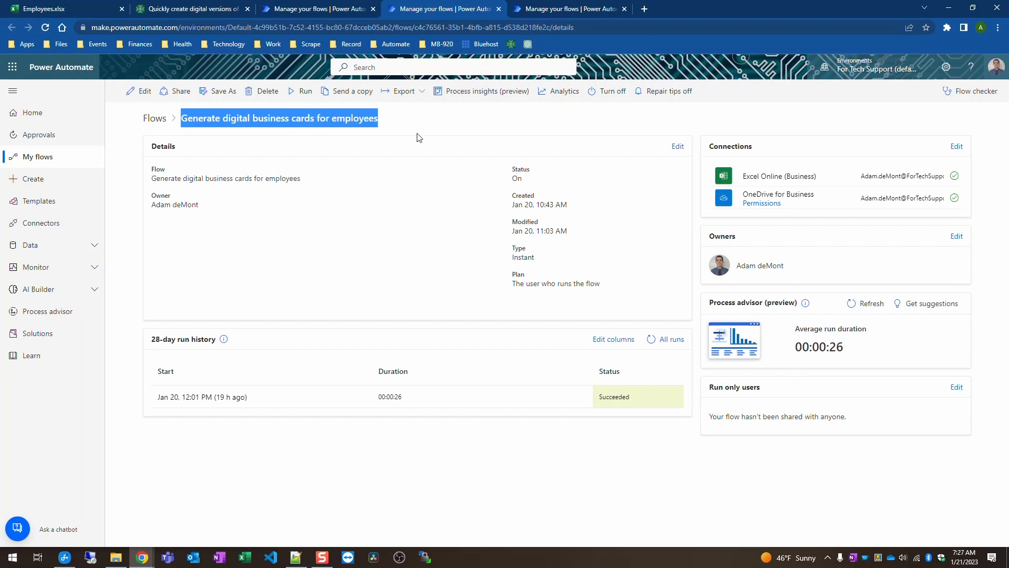
click(568, 9)
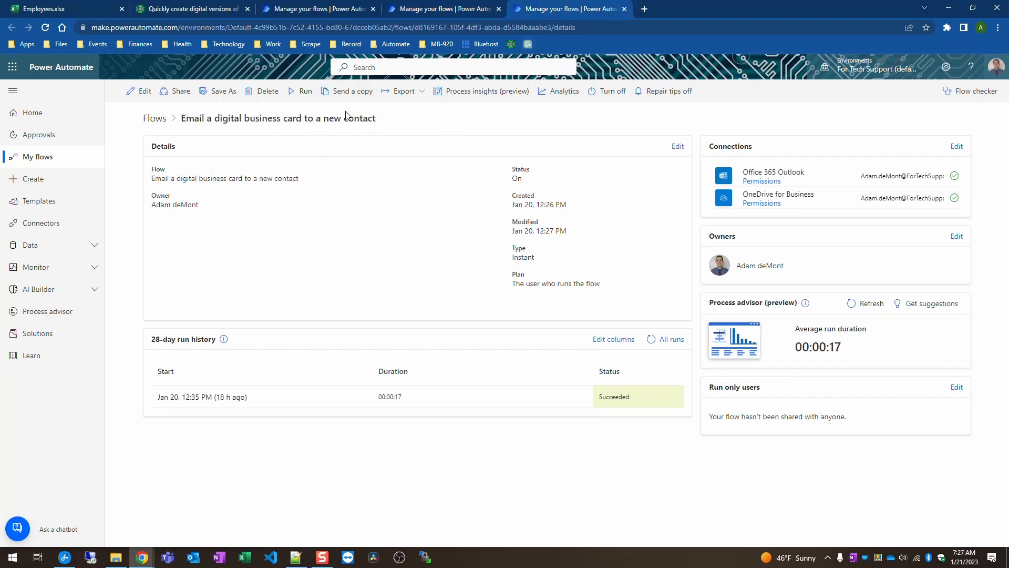
triple_click(314, 124)
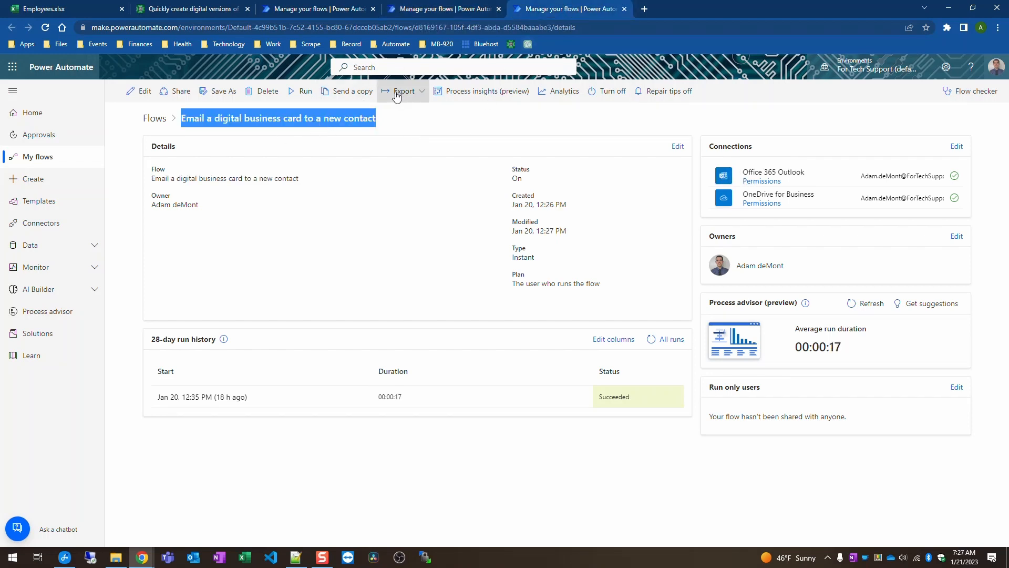
click(311, 9)
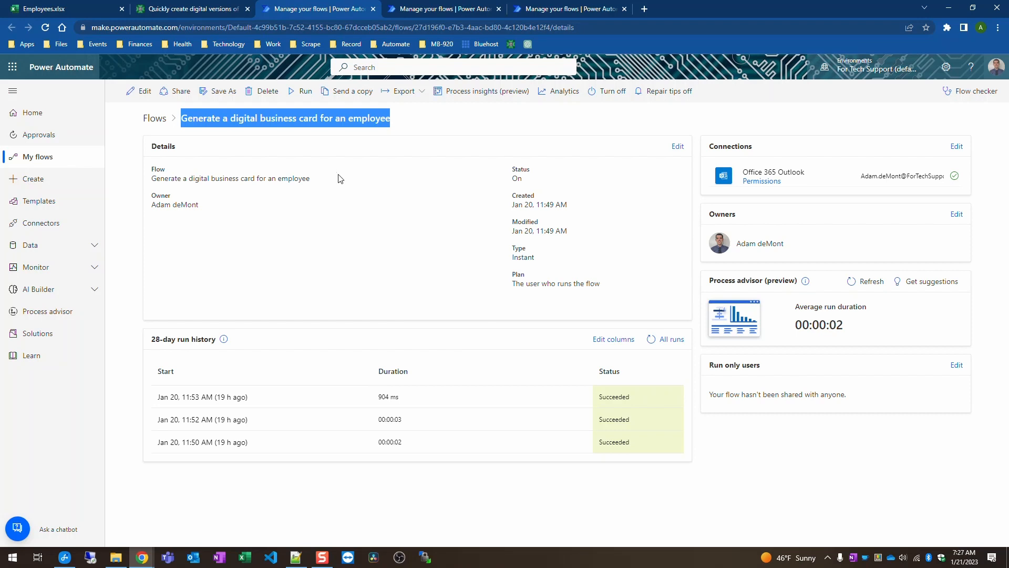
click(143, 94)
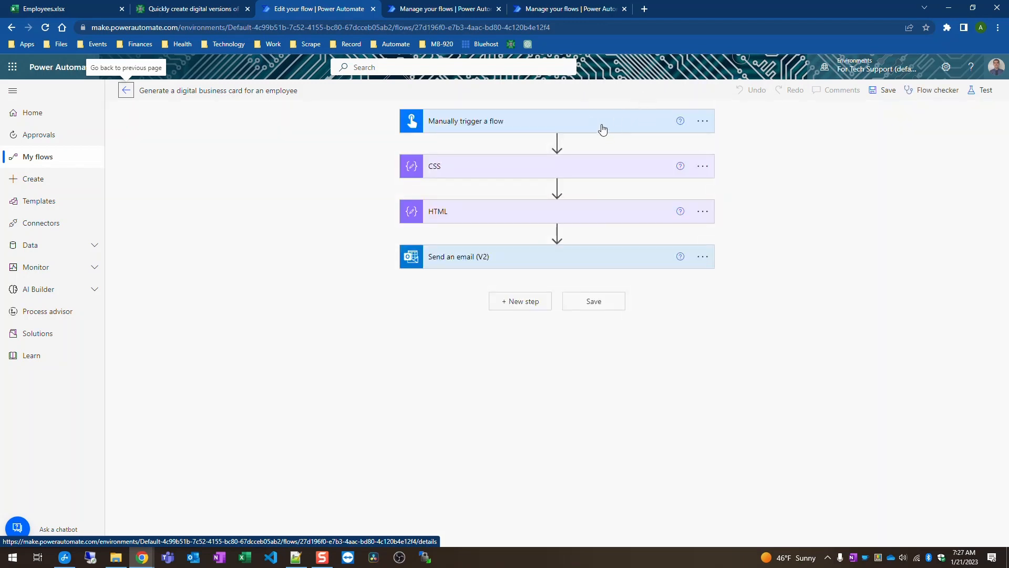
click(602, 128)
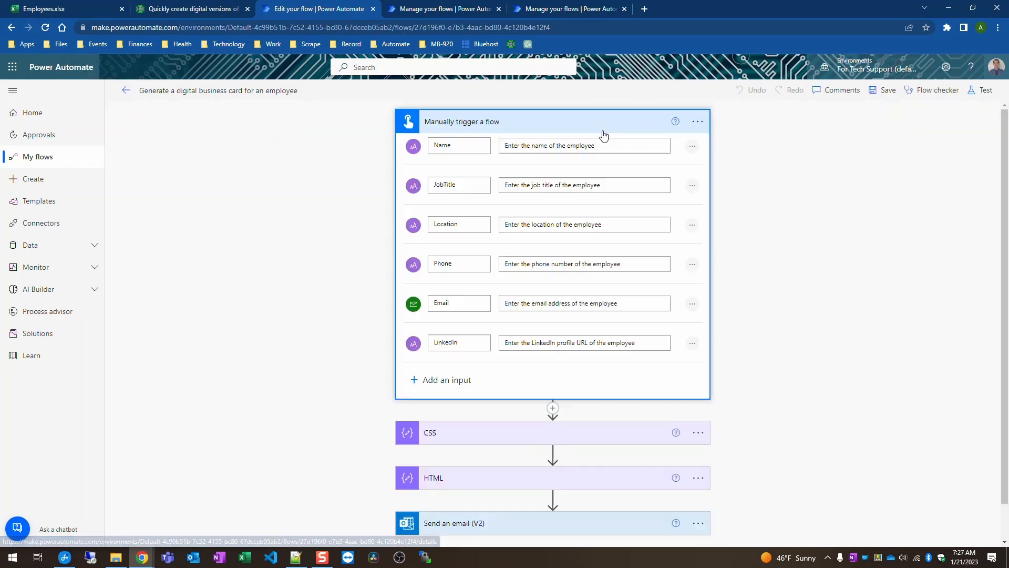
click(433, 386)
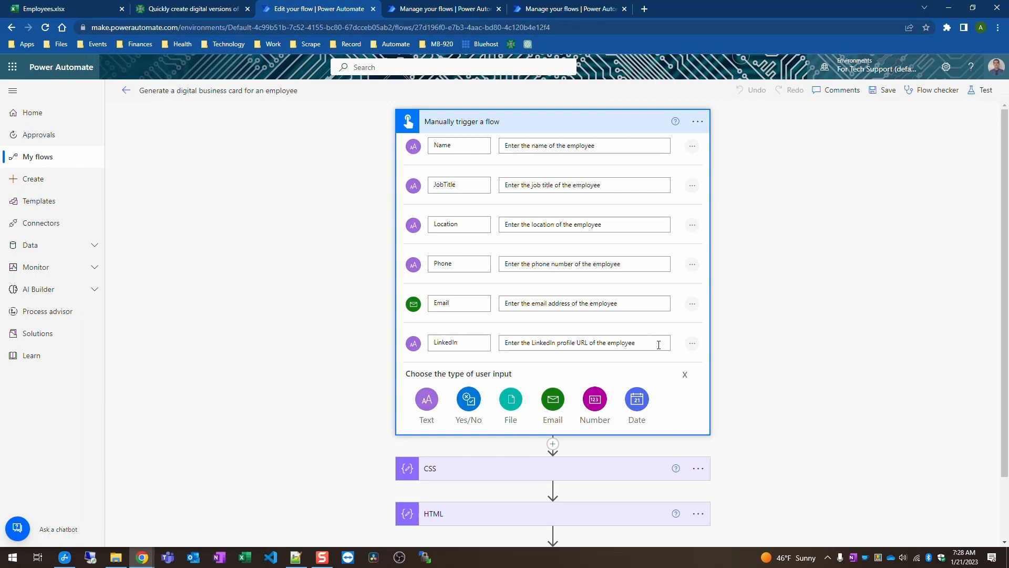
click(693, 344)
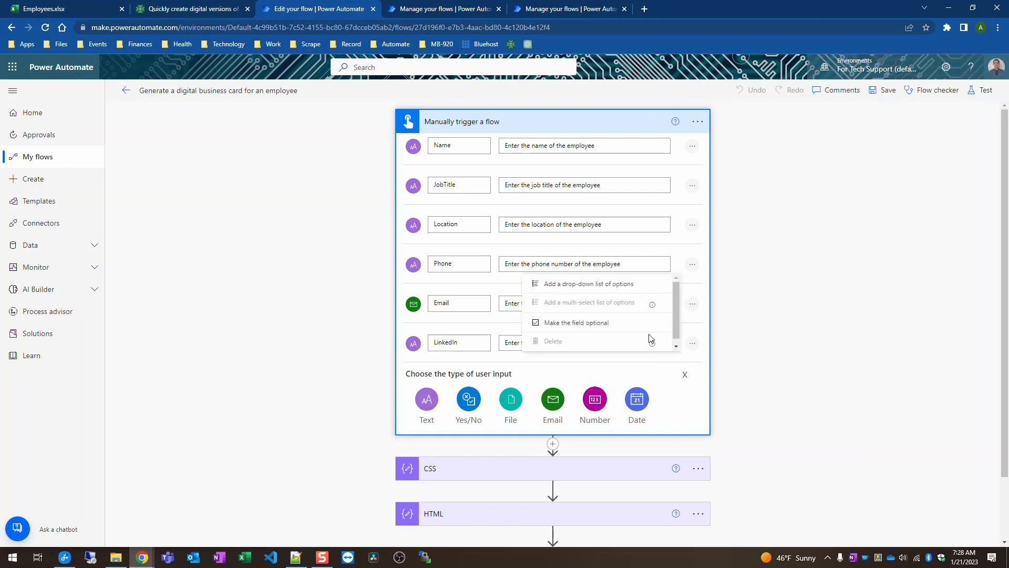
click(761, 358)
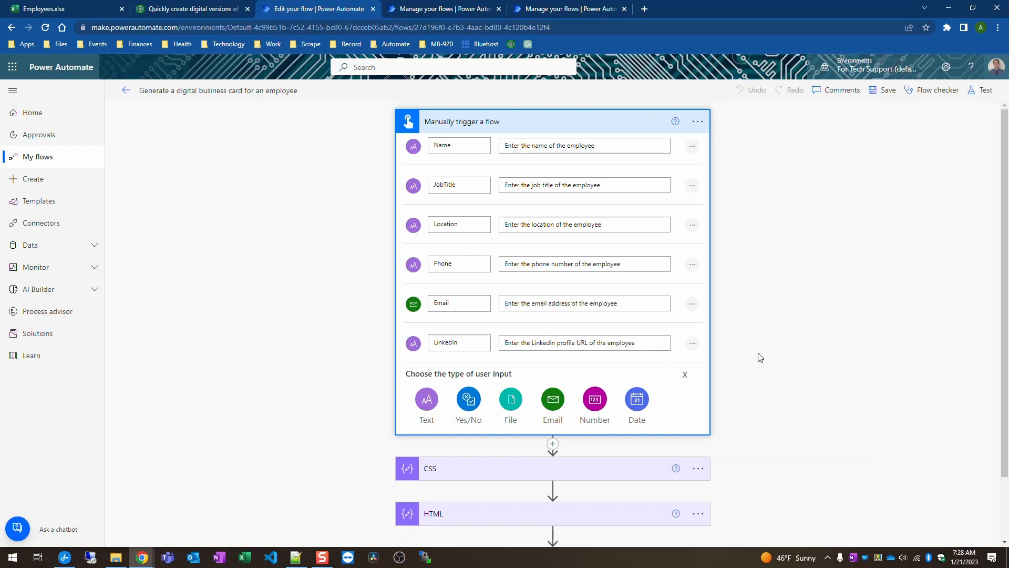
click(760, 357)
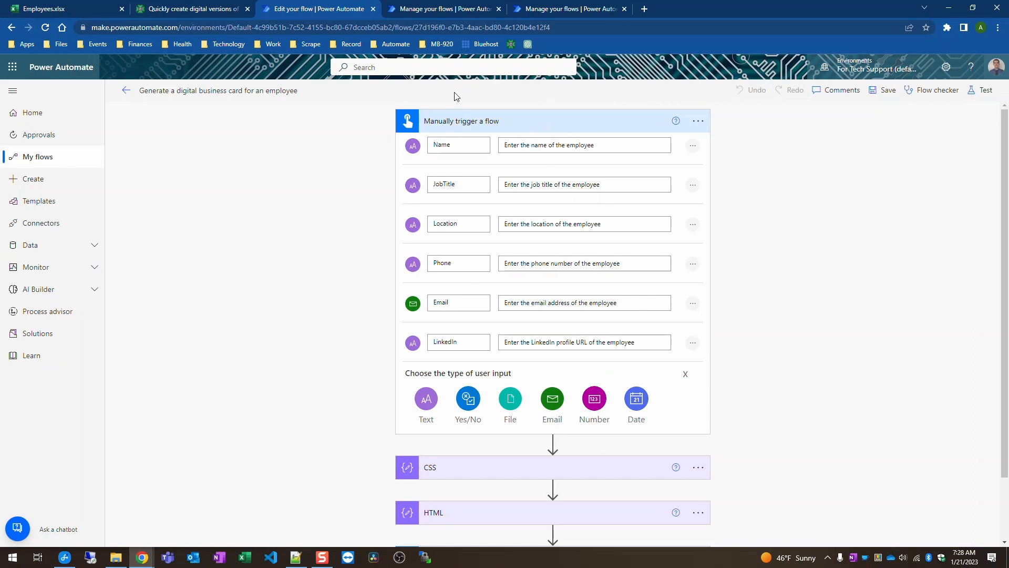
click(570, 124)
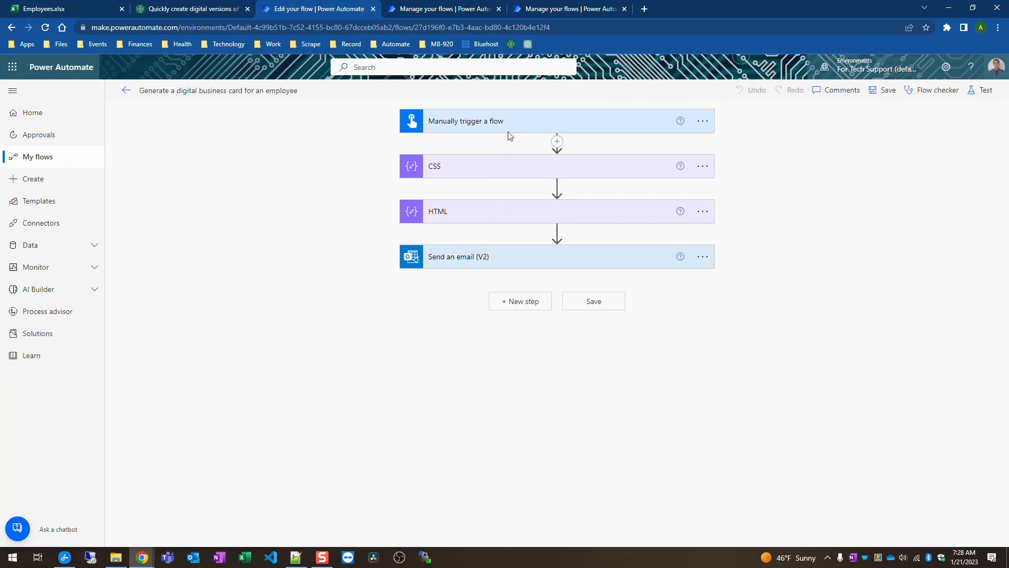
click(491, 267)
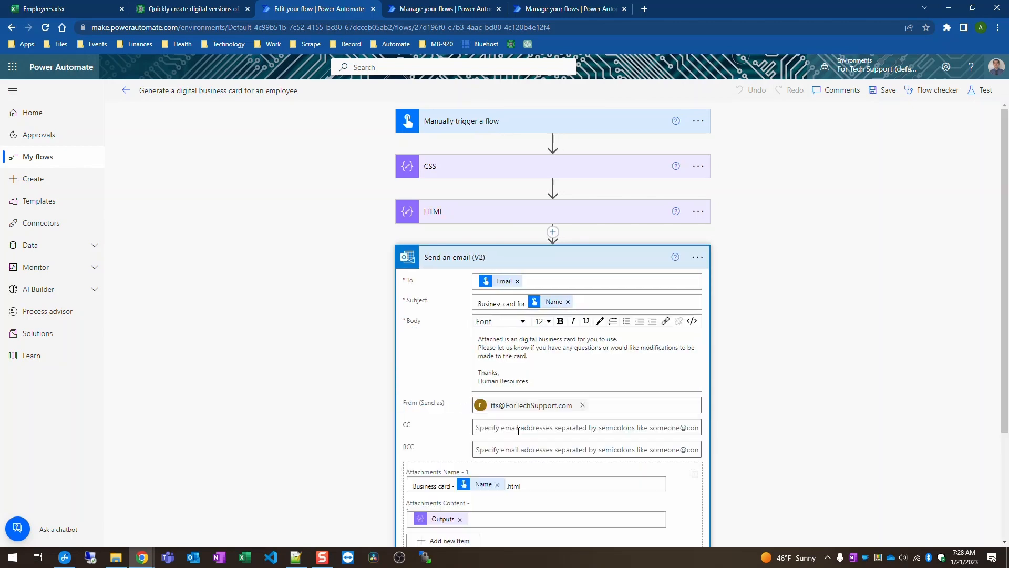
scroll(455, 313, down, 3)
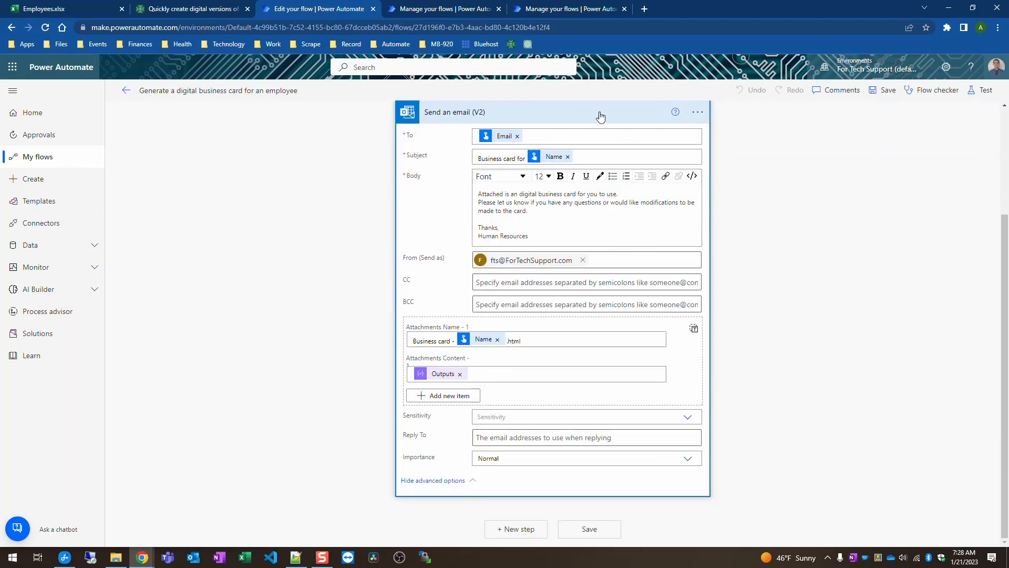
scroll(551, 105, up, 3)
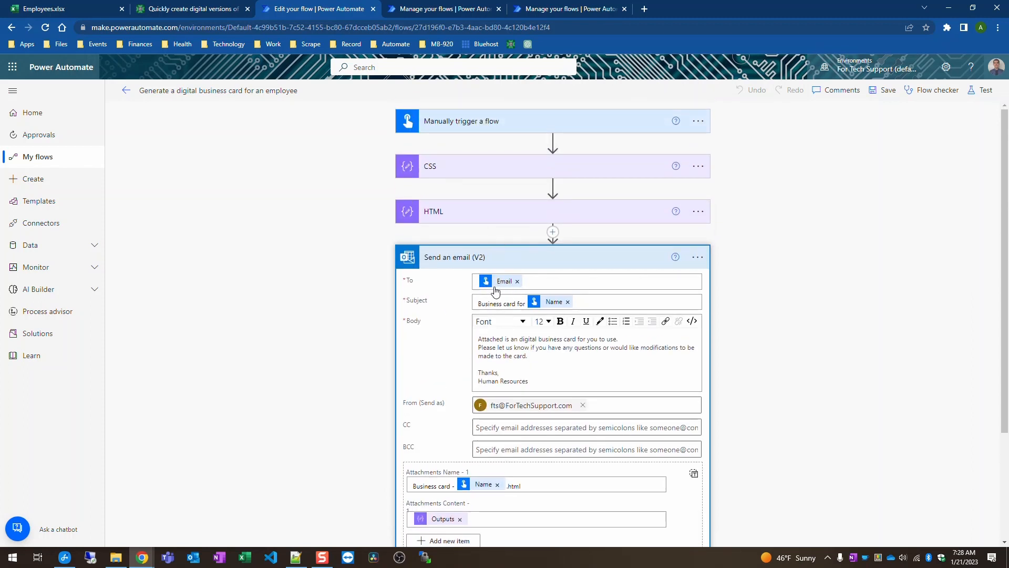
click(516, 263)
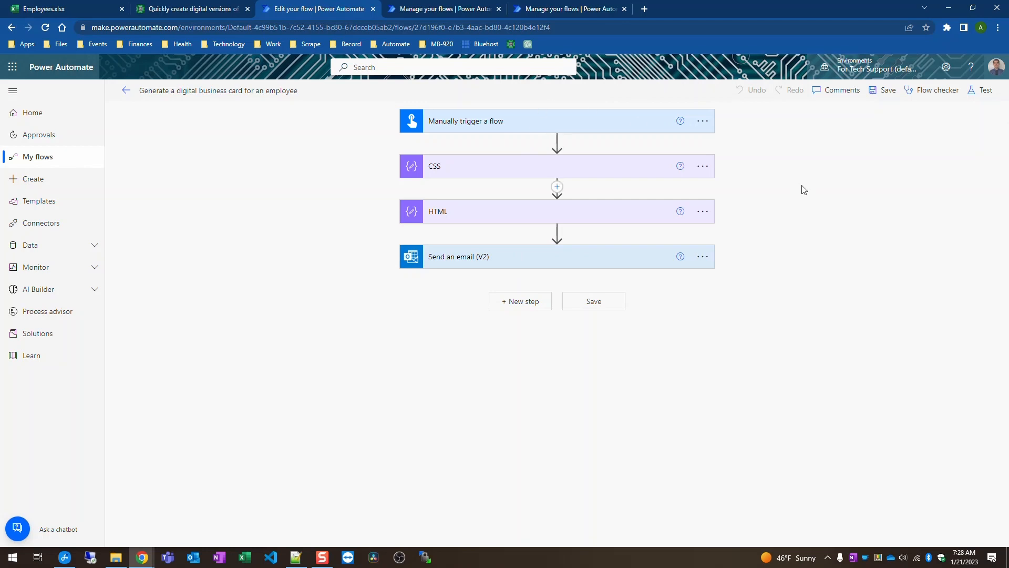
click(569, 176)
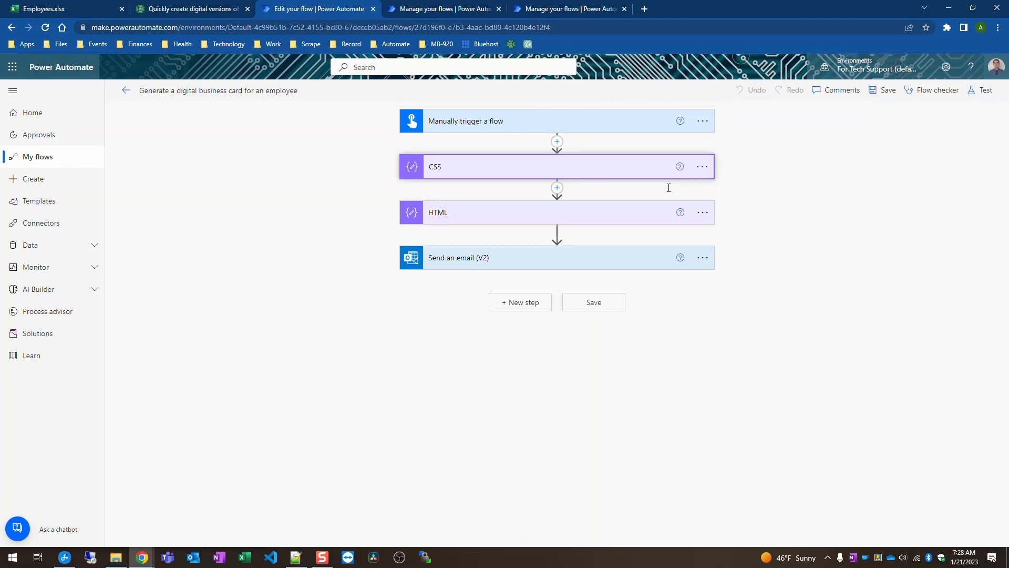
scroll(669, 286, down, 8)
scroll(669, 286, down, 15)
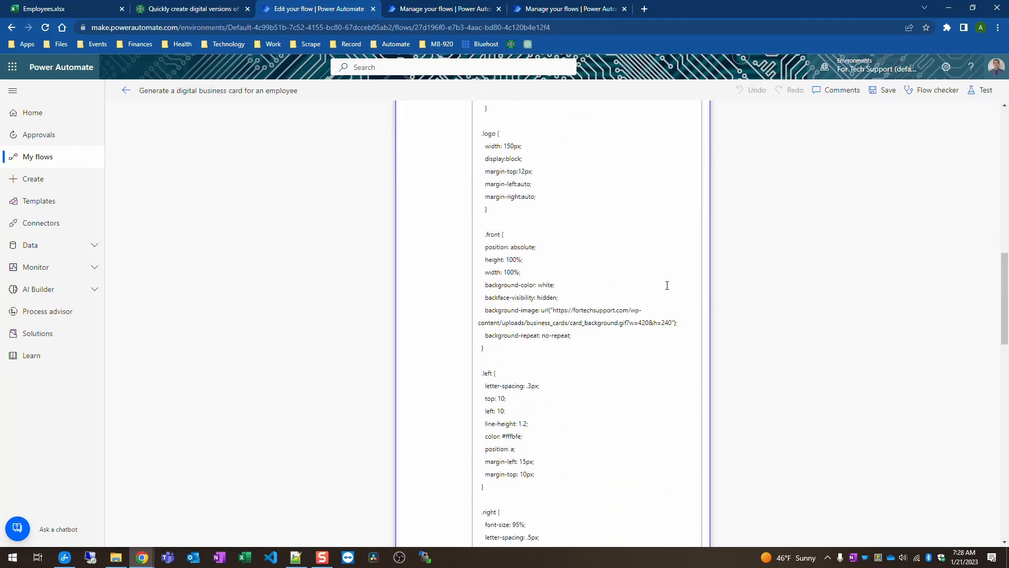
scroll(668, 285, down, 5)
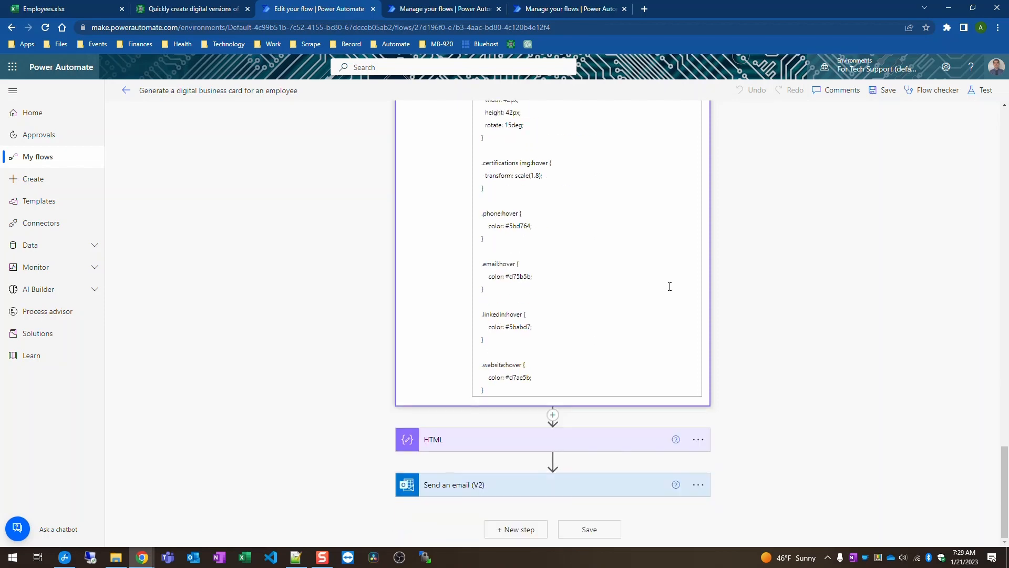
scroll(670, 285, up, 20)
scroll(675, 286, up, 5)
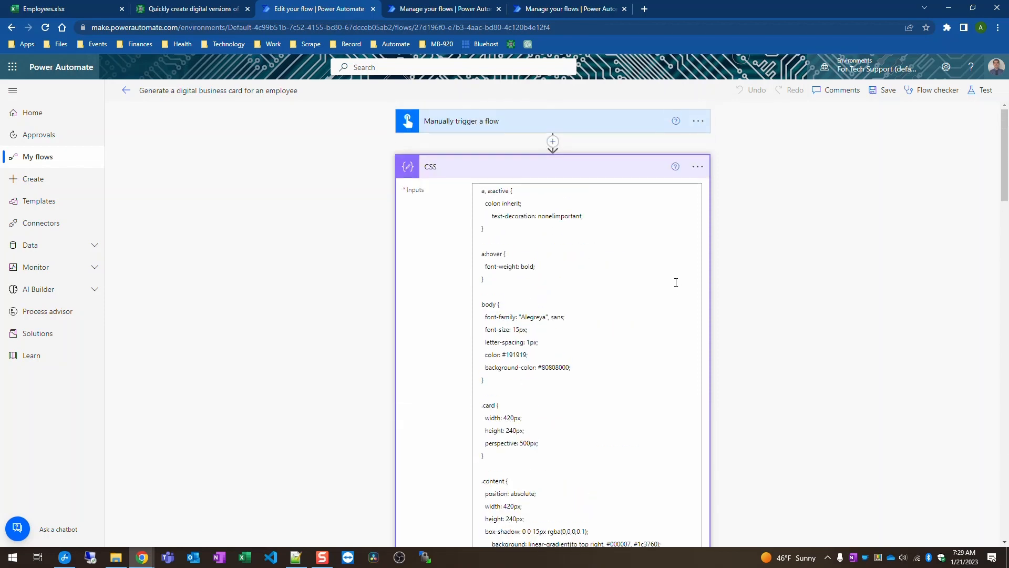
click(601, 172)
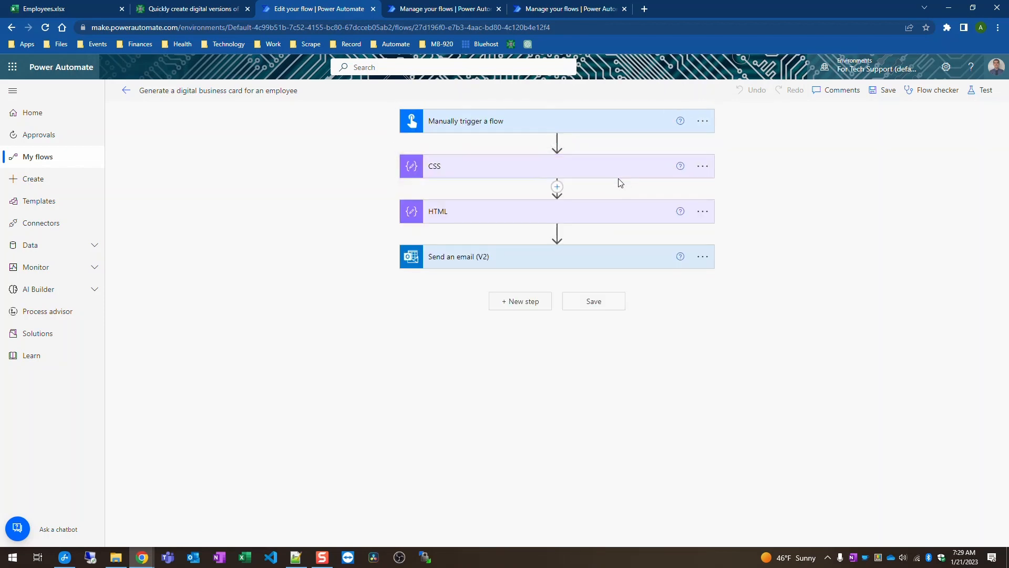
Step: Expand the HTML Compose step and scroll through its business card markup
click(600, 220)
scroll(667, 462, down, 10)
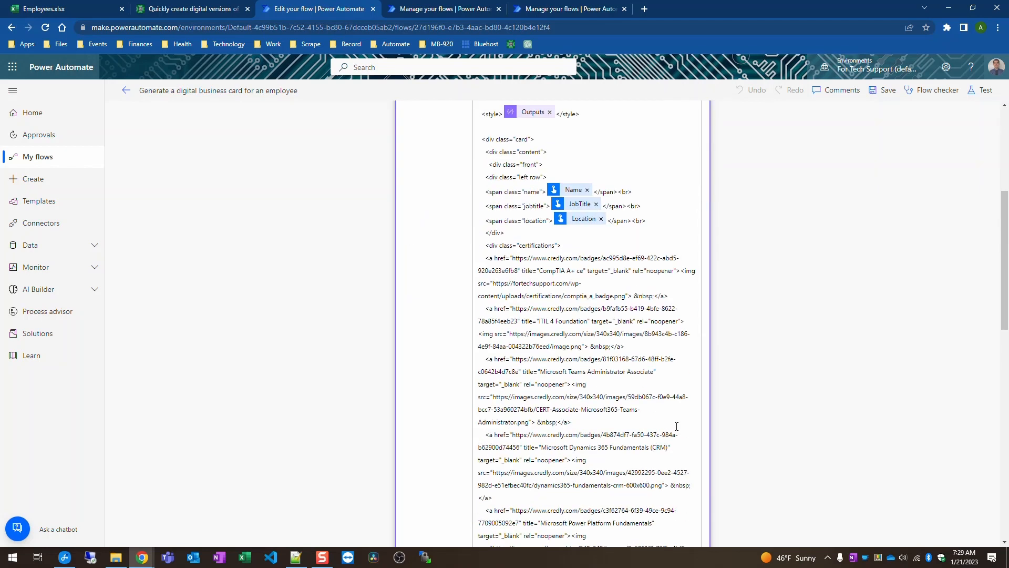
scroll(678, 424, down, 5)
scroll(675, 415, up, 15)
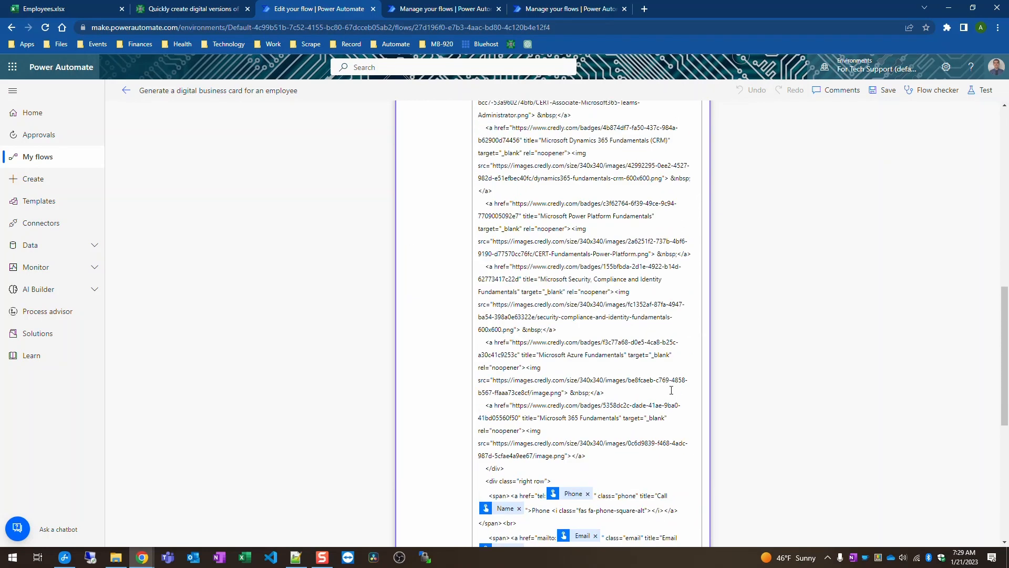
scroll(670, 387, up, 2)
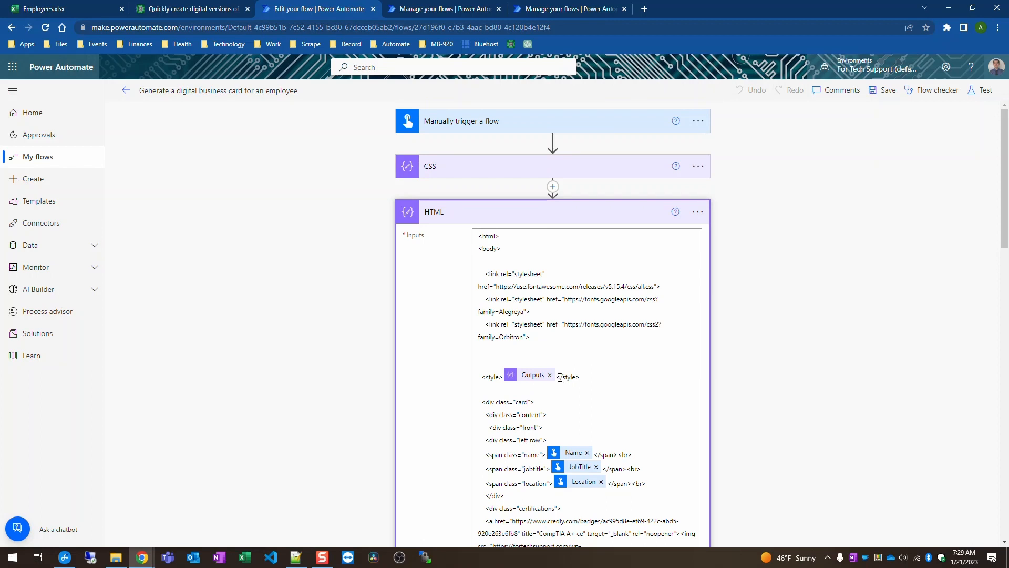
click(517, 383)
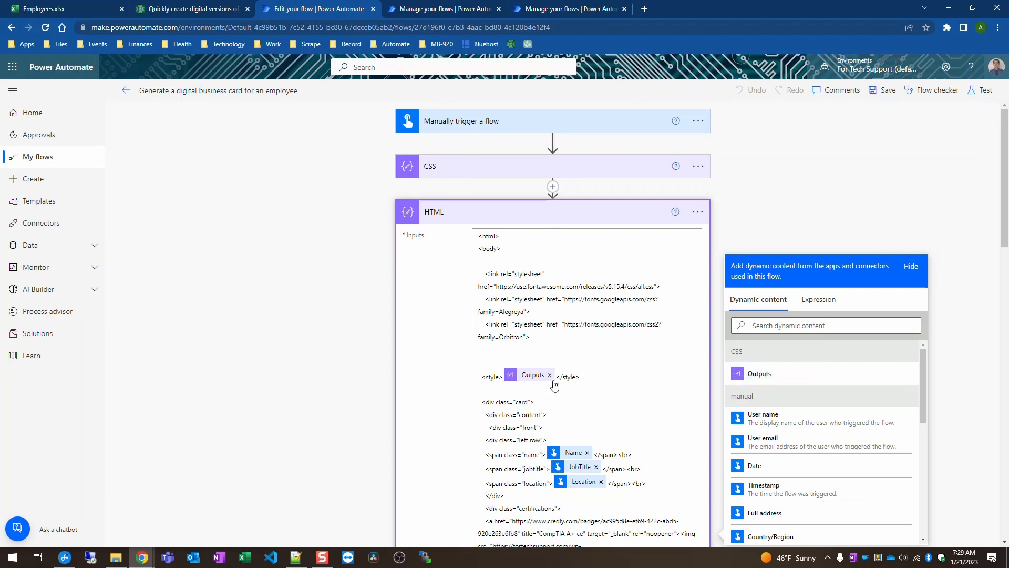
scroll(624, 380, down, 5)
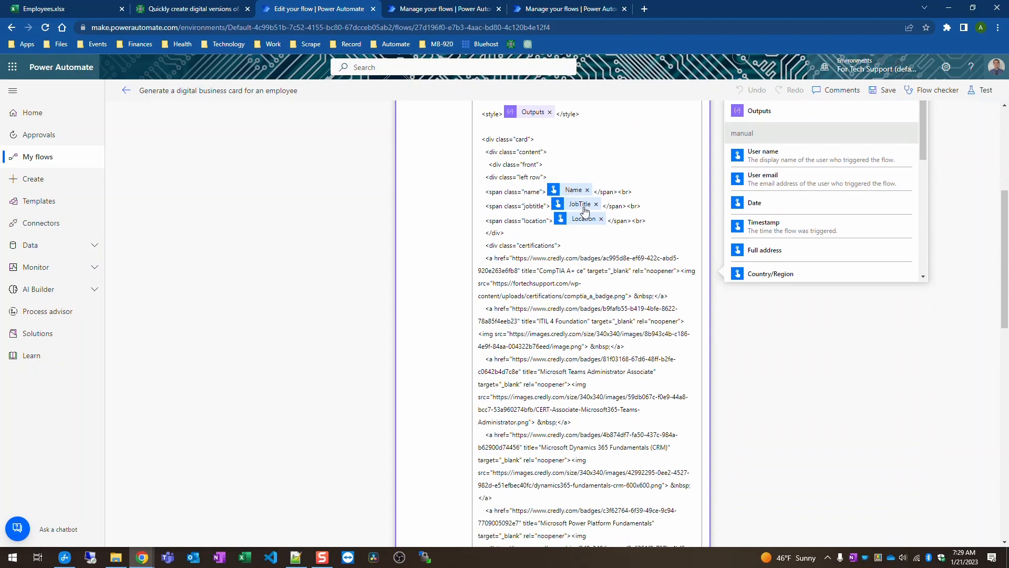
Step: Highlight the left and right row classes and company website link, then collapse the HTML step
drag(519, 176, 541, 177)
scroll(654, 298, down, 8)
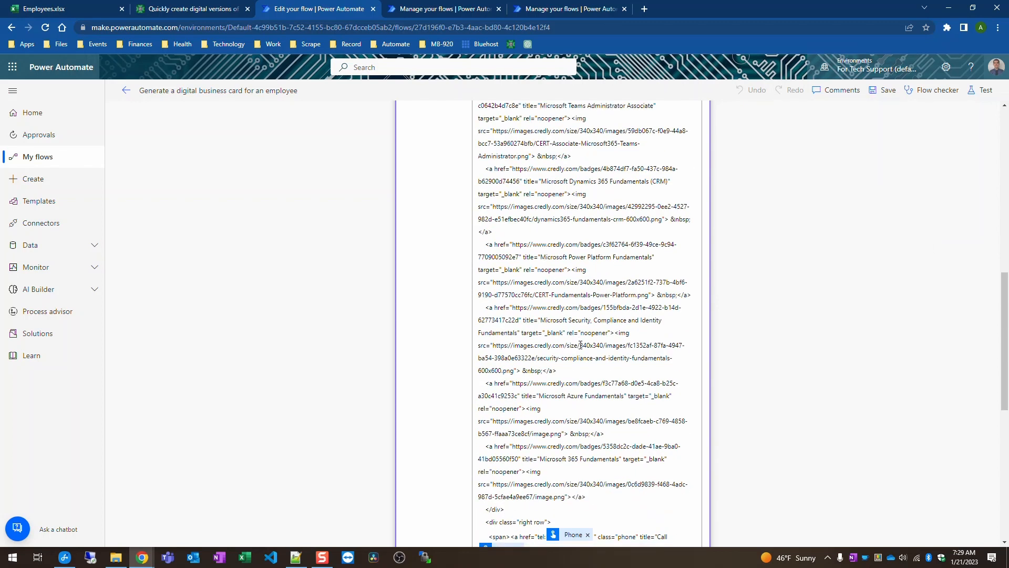
drag(519, 367, 544, 367)
scroll(560, 392, down, 2)
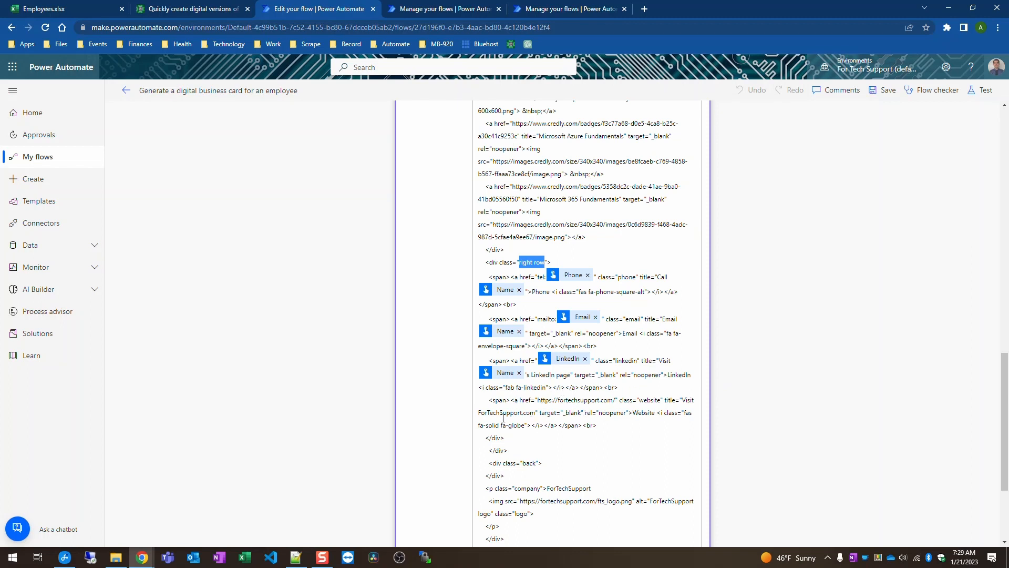
drag(542, 399, 616, 402)
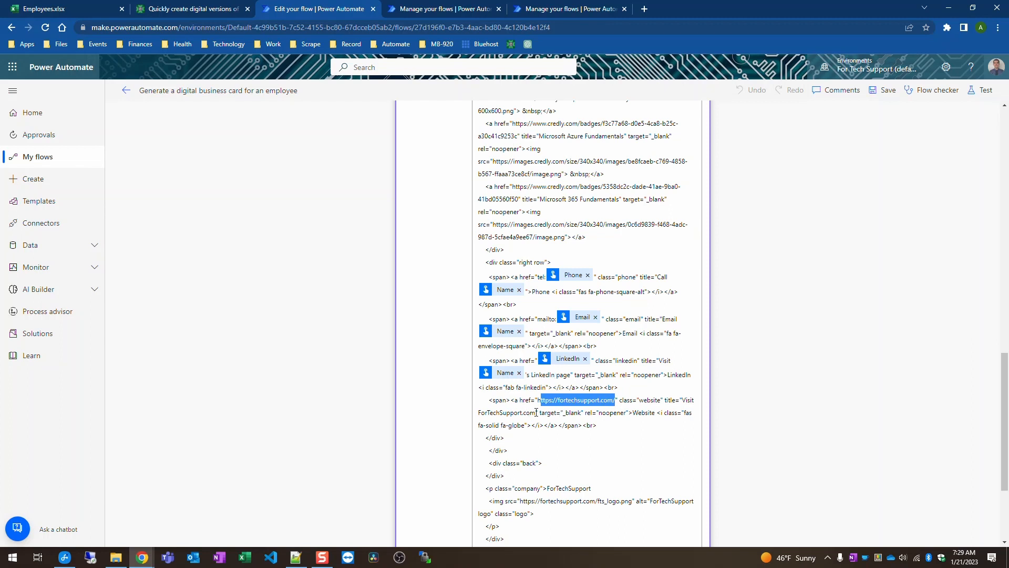
click(637, 423)
scroll(581, 430, down, 3)
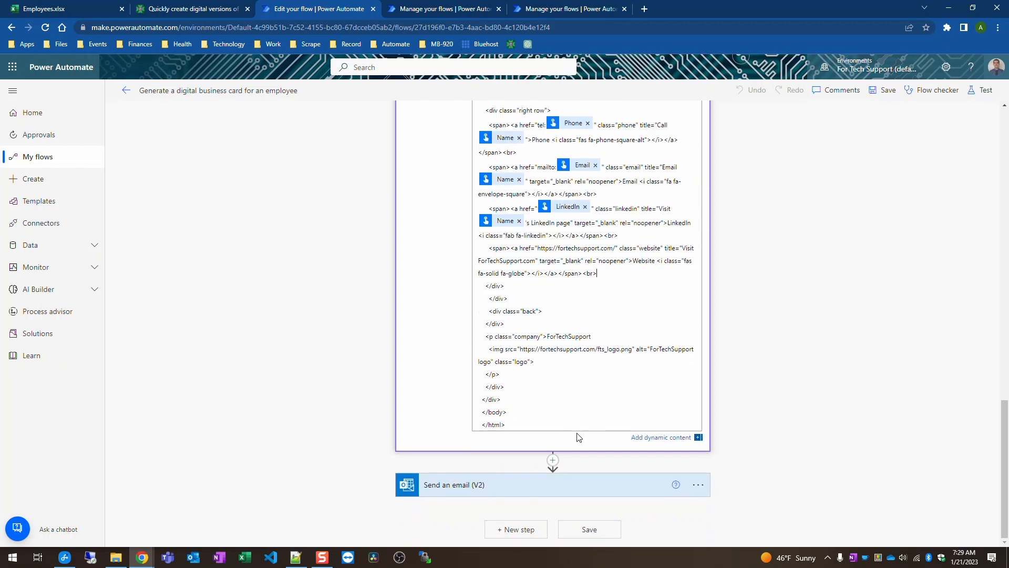
scroll(581, 436, up, 5)
scroll(514, 388, down, 5)
scroll(565, 342, up, 10)
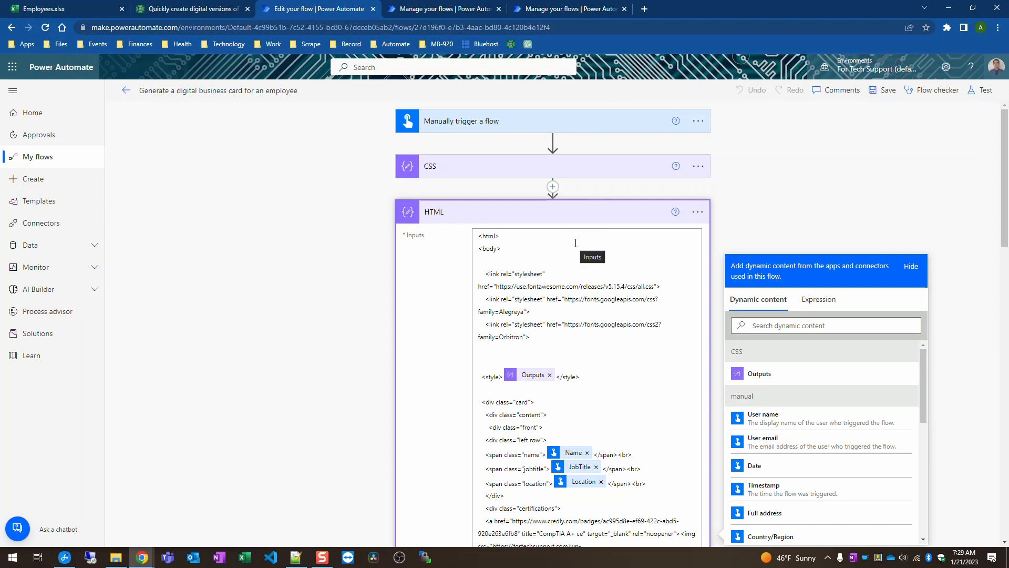
click(602, 216)
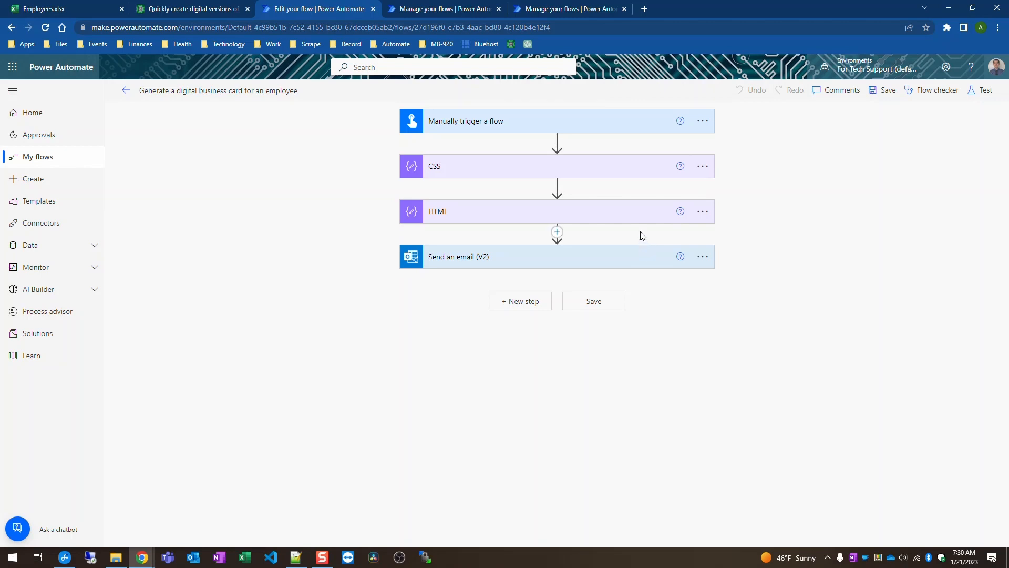
Step: Start the Send an email (V2) body with 'Hi' plus the Name dynamic content and a blank line
click(603, 257)
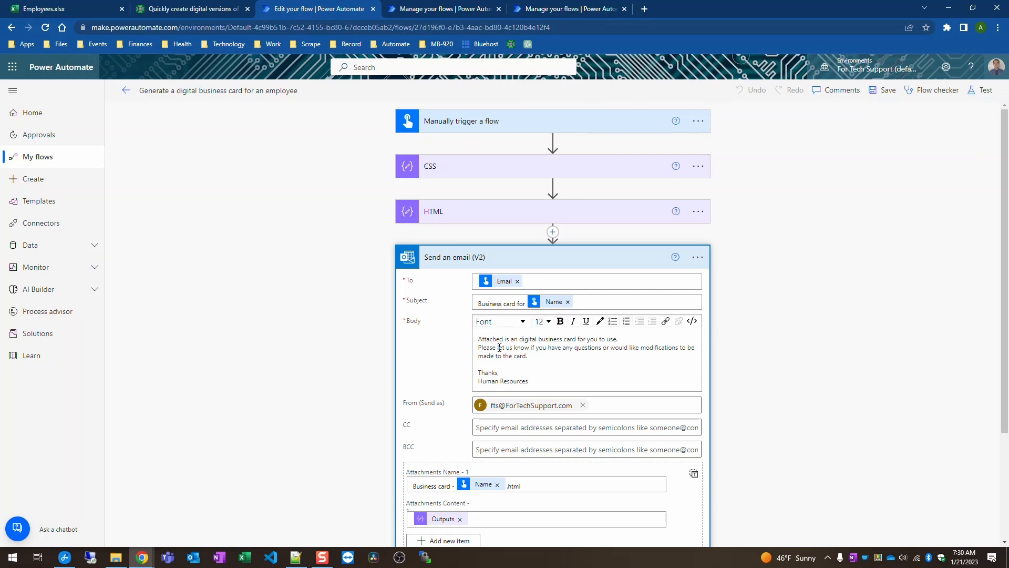
click(494, 371)
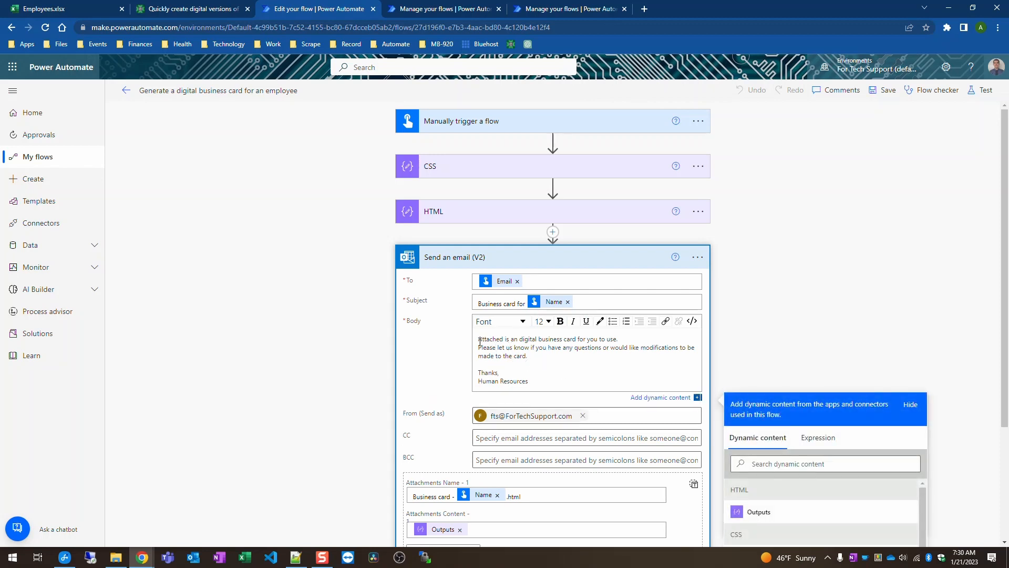
text(Hi)
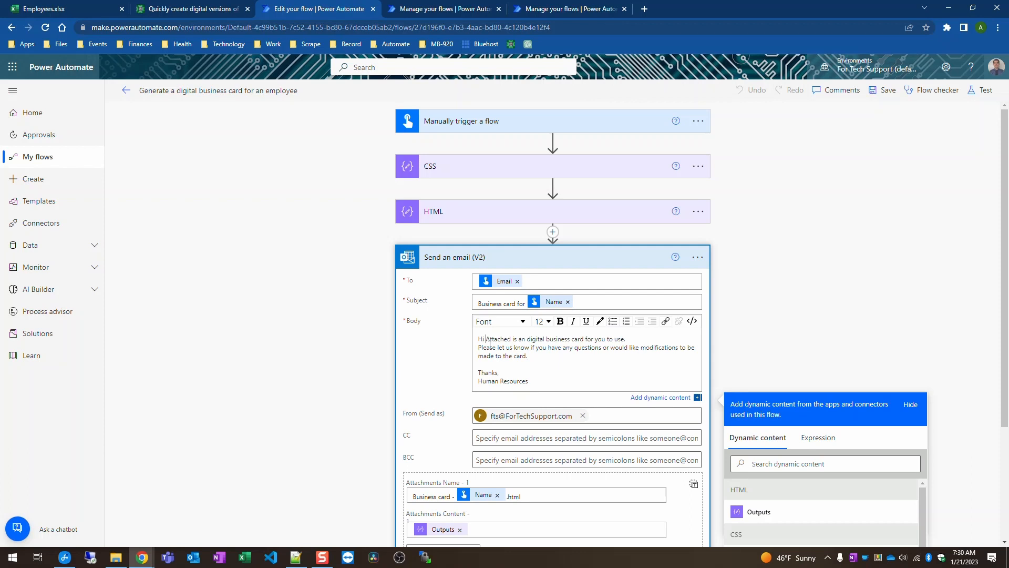
key(Return)
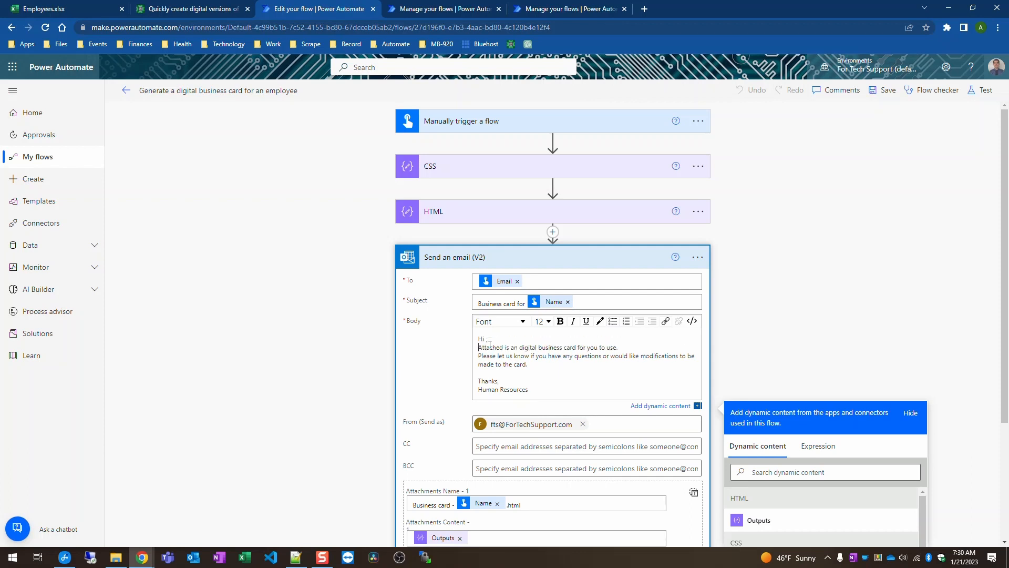
key(Return)
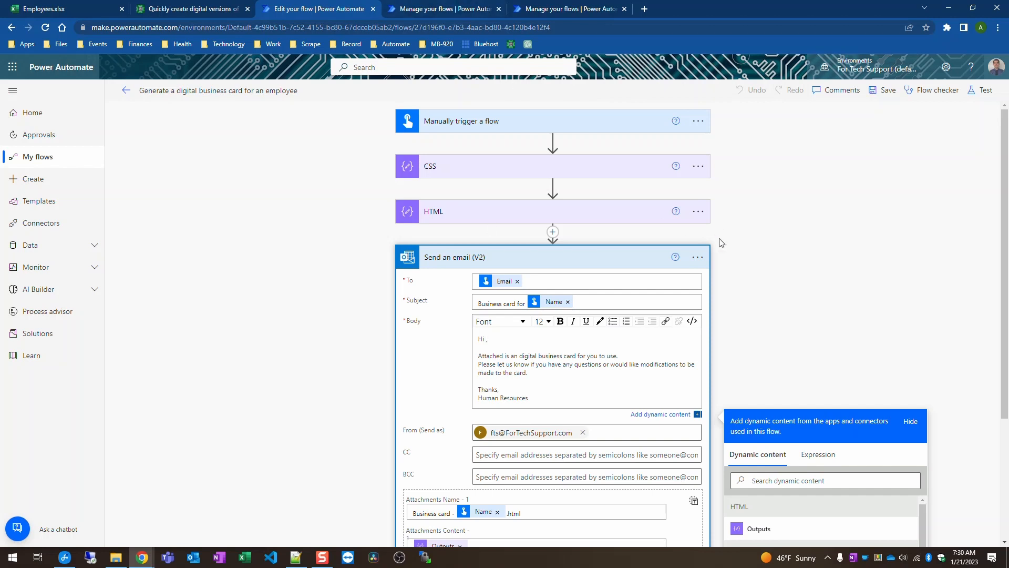
scroll(718, 241, down, 2)
scroll(830, 459, down, 6)
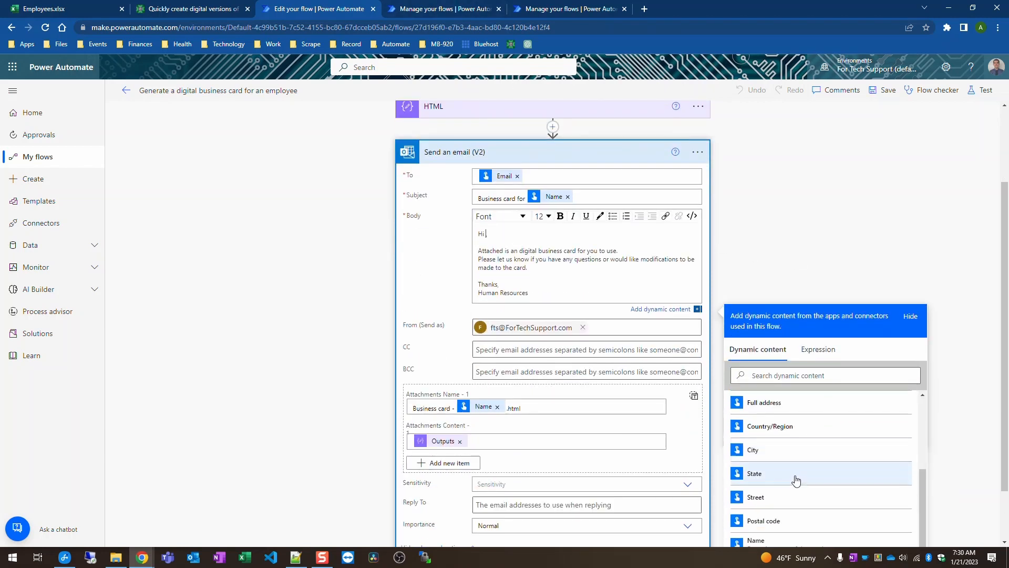
click(780, 501)
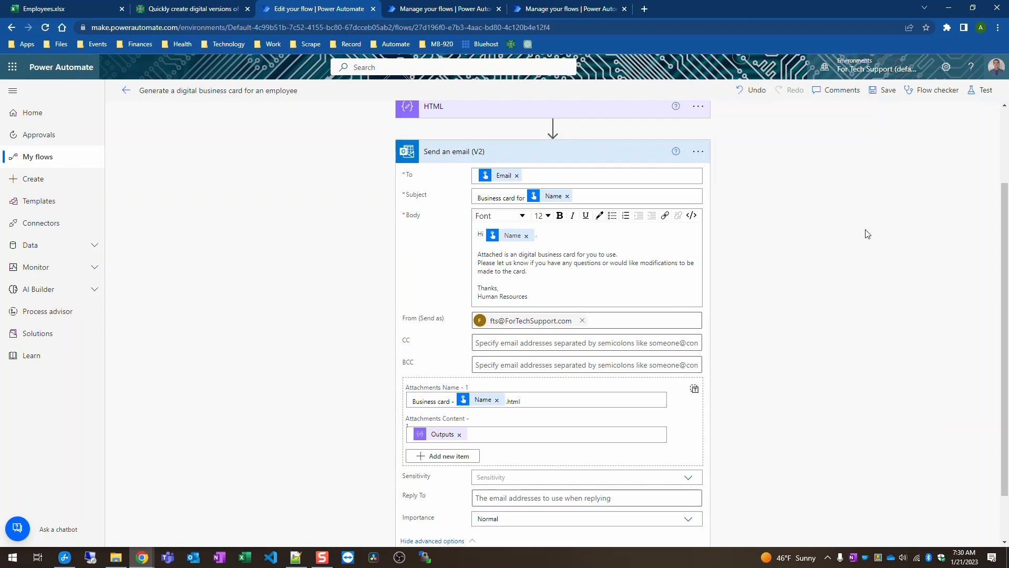
Step: Review the Human Resources sign-off and the 'Business card - ' Name '.html' attachment name
scroll(559, 318, down, 1)
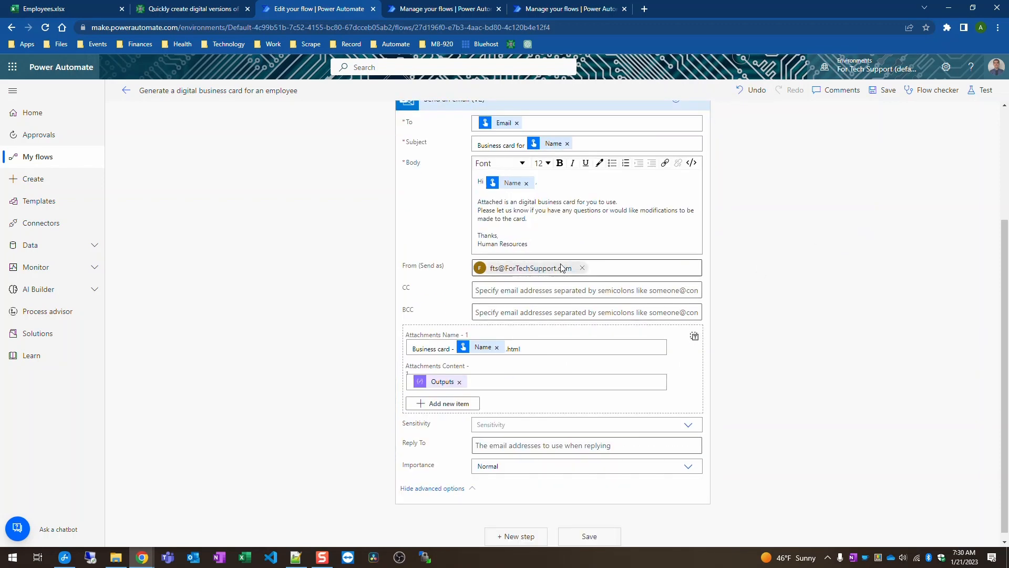
scroll(572, 273, up, 2)
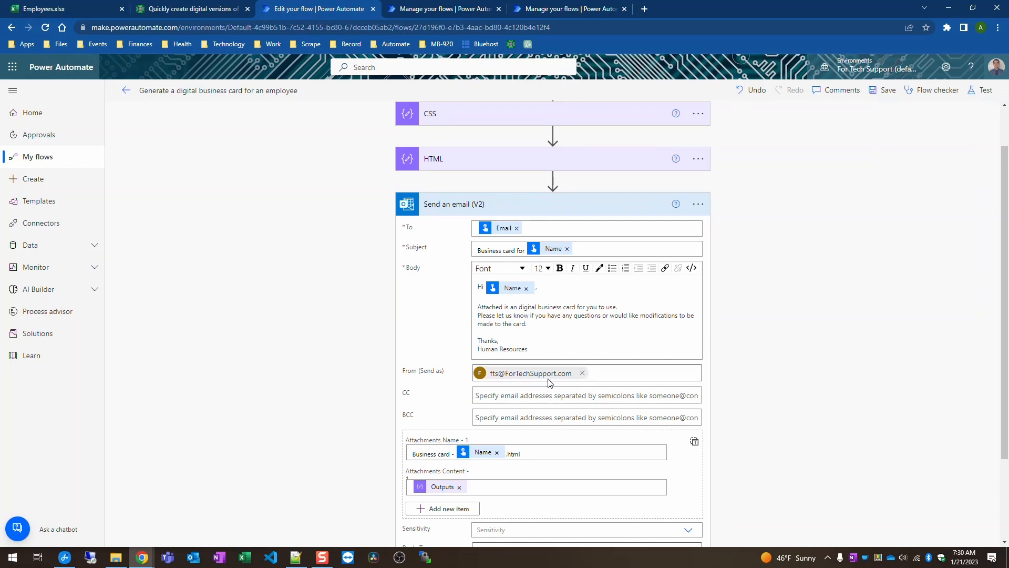
drag(483, 352, 522, 350)
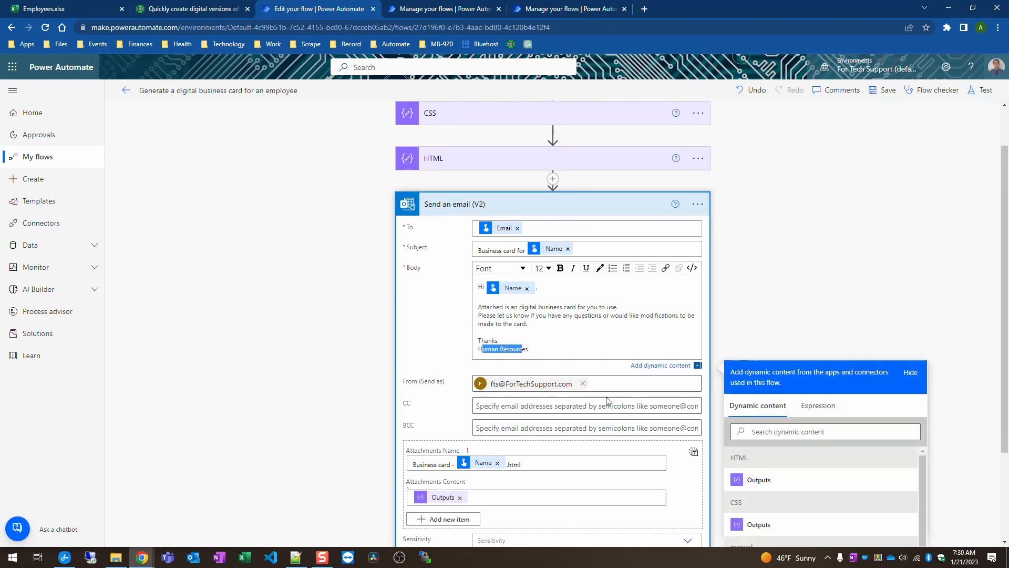
scroll(730, 316, down, 2)
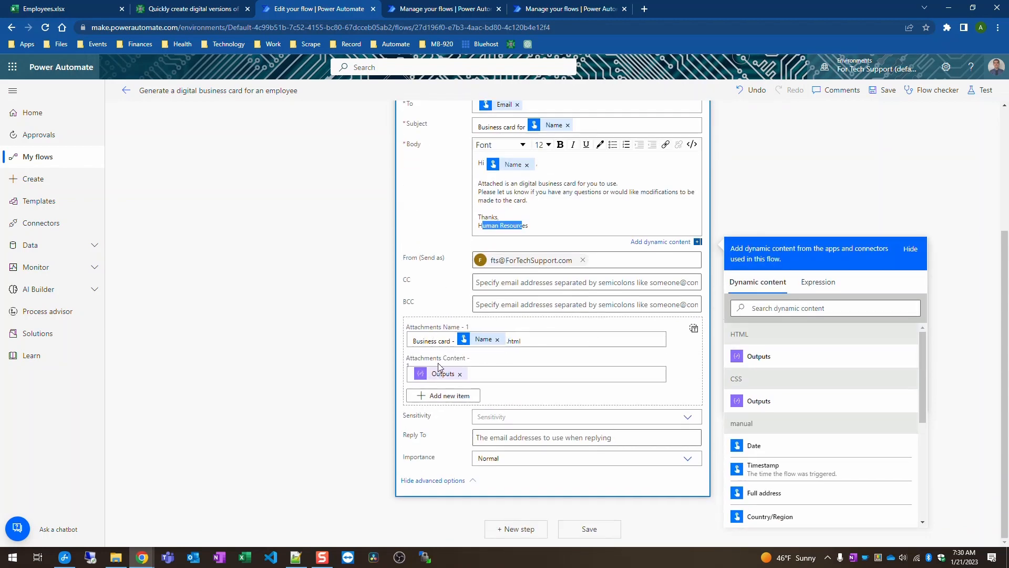
triple_click(442, 342)
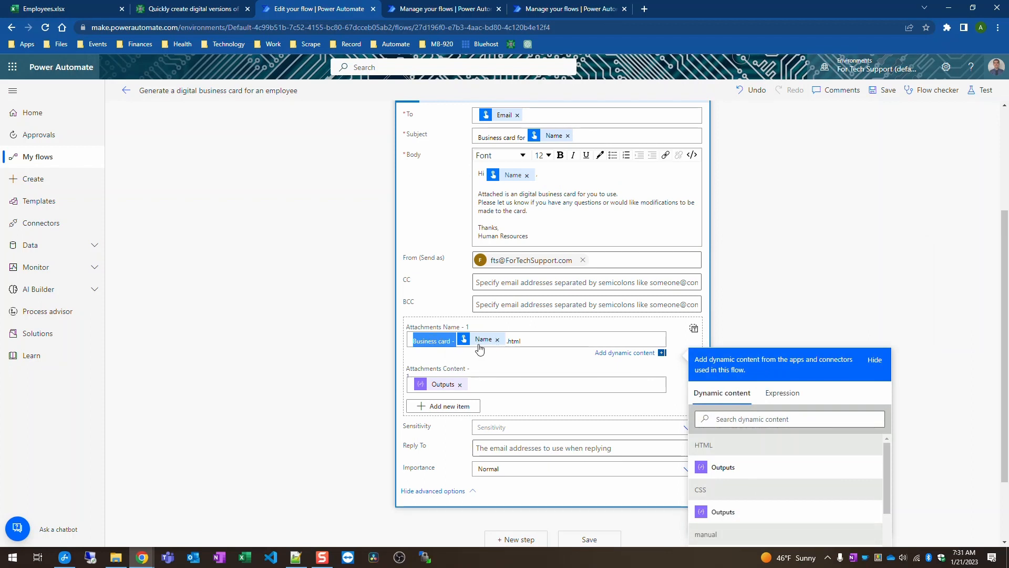
triple_click(515, 341)
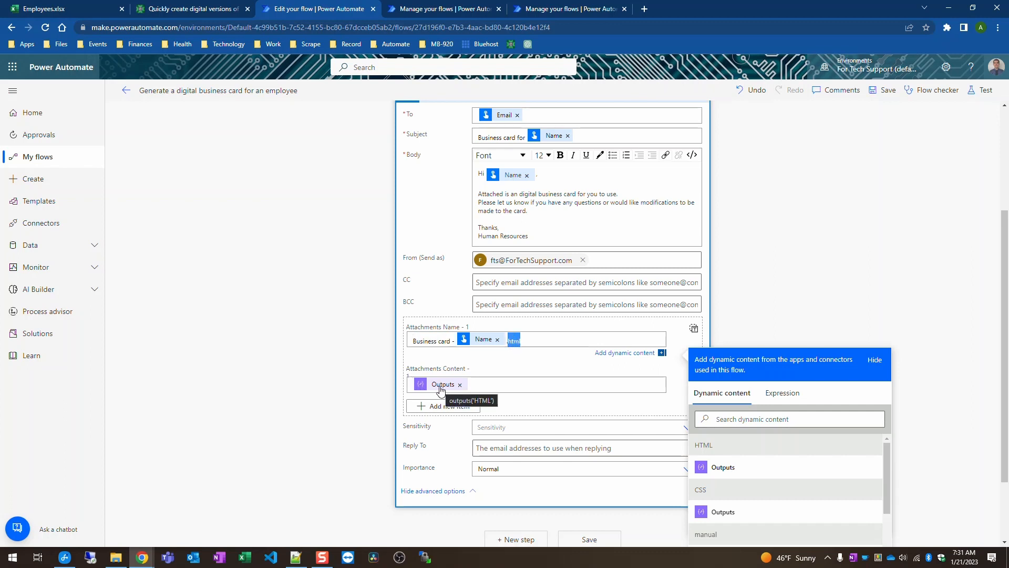
scroll(440, 389, up, 3)
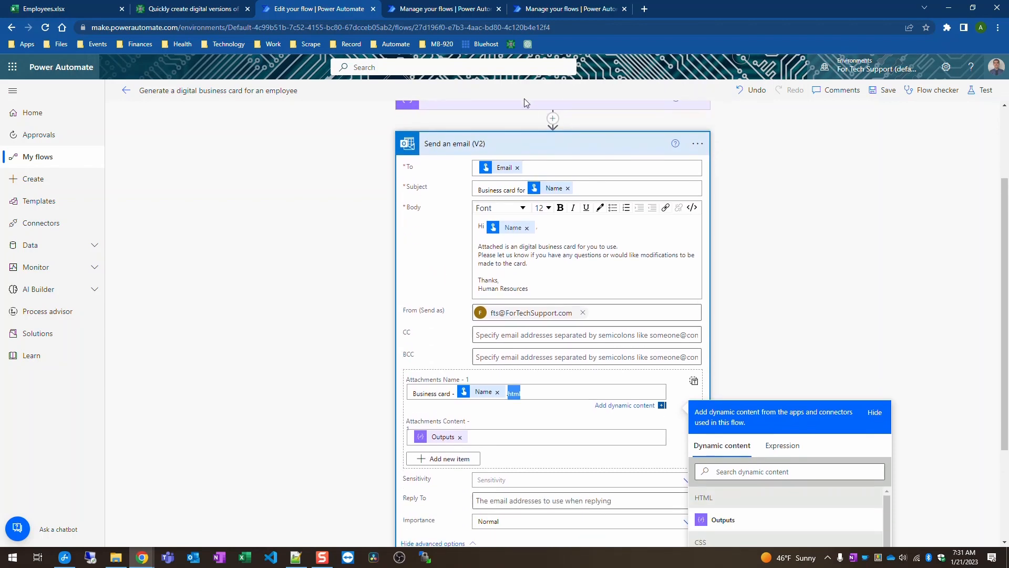
scroll(630, 315, down, 3)
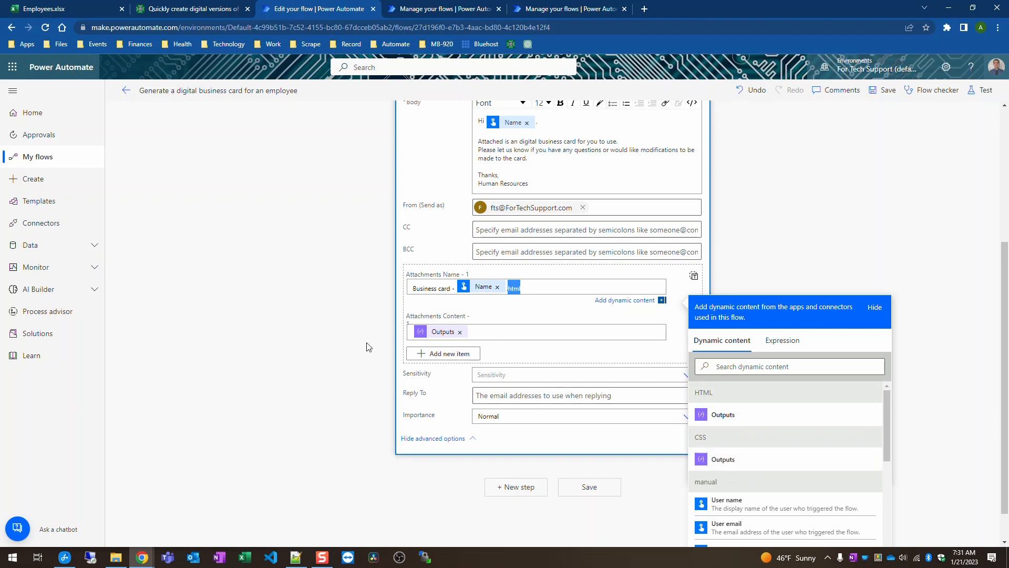
click(848, 222)
scroll(805, 341, up, 3)
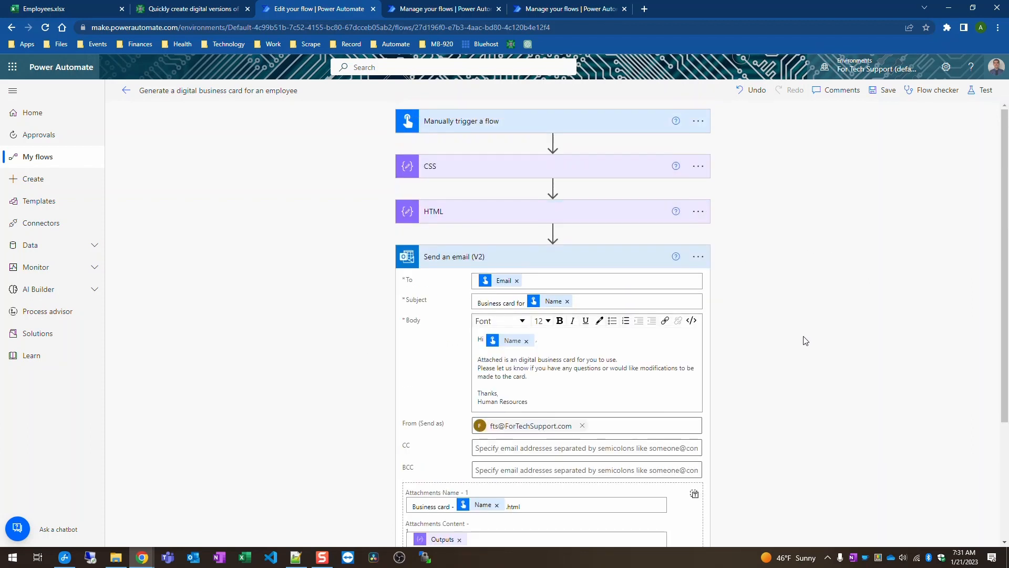
Step: Collapse the email step, leave the editor, and start a manual run of the flow
click(656, 265)
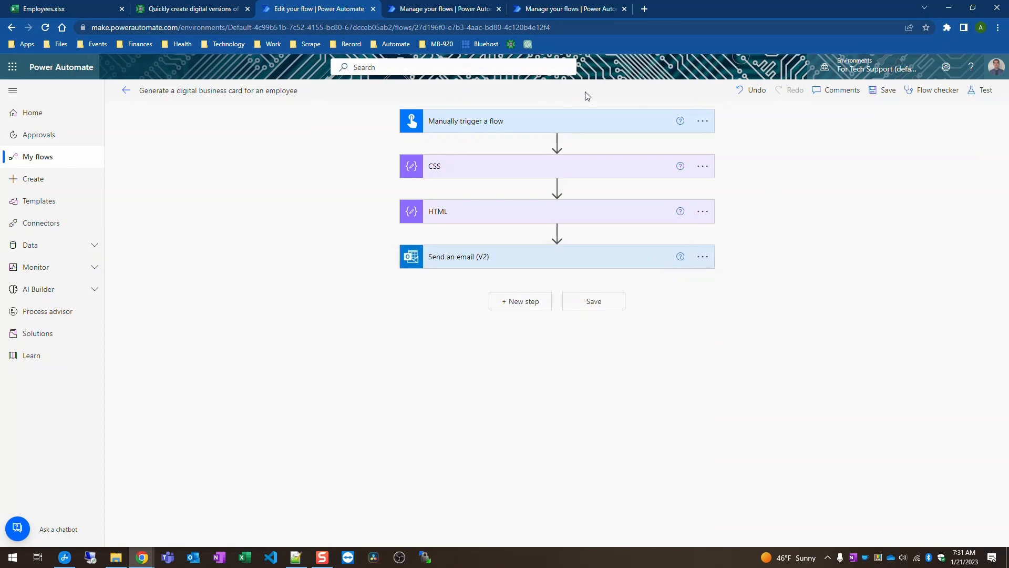
click(126, 90)
click(552, 112)
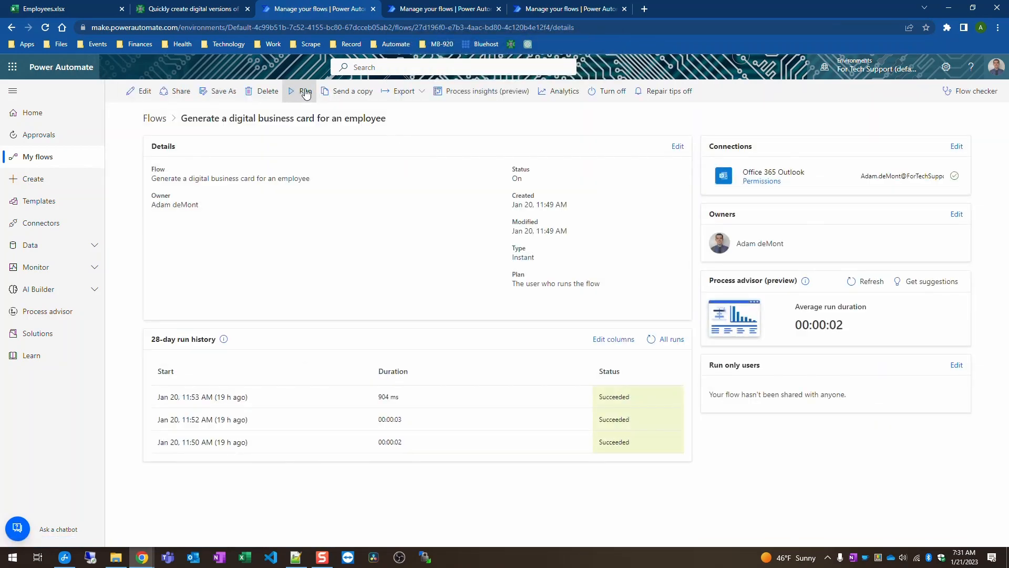
click(305, 92)
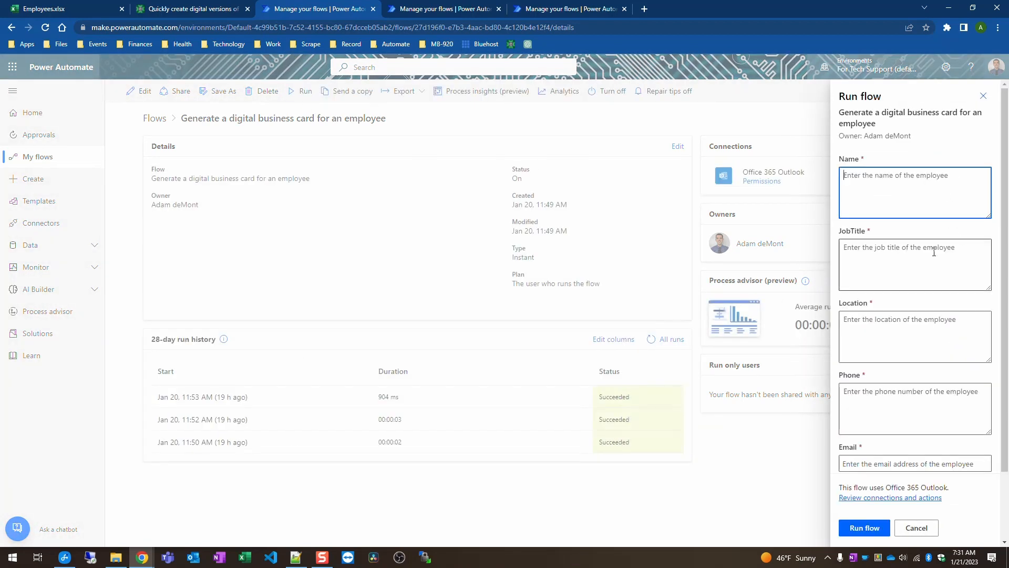
scroll(934, 252, down, 2)
scroll(908, 330, up, 2)
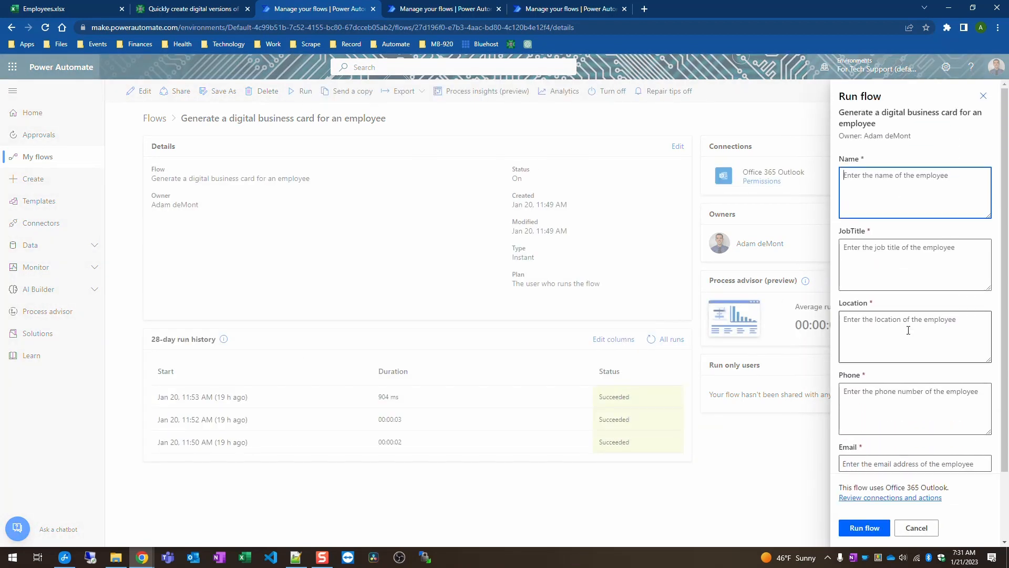
Step: Fill in the employee's name, job title Systems Administrator, location and phone number
text(John Doe)
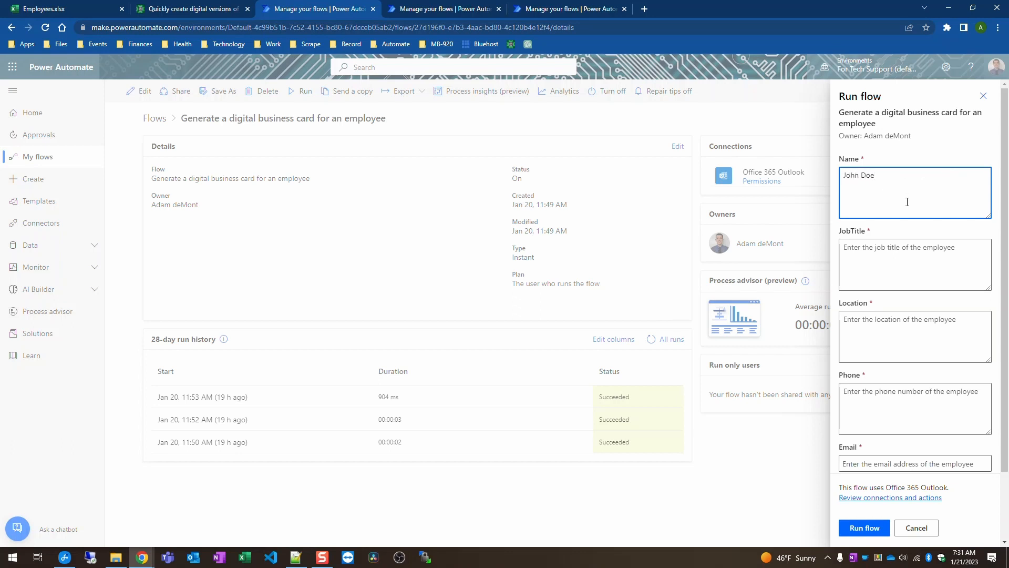
key(Tab)
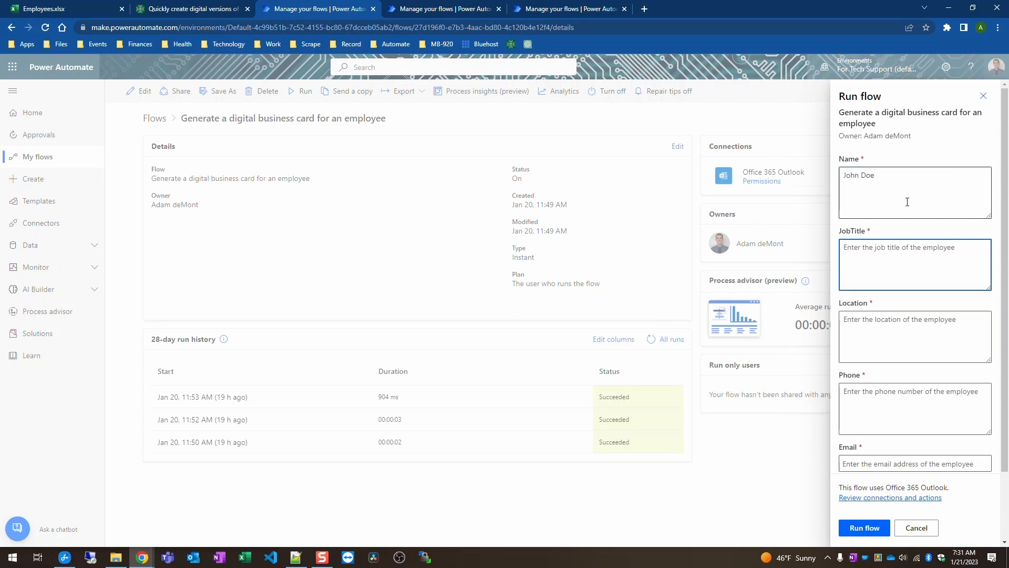
text(Systems Administrator)
key(Tab)
text(Los)
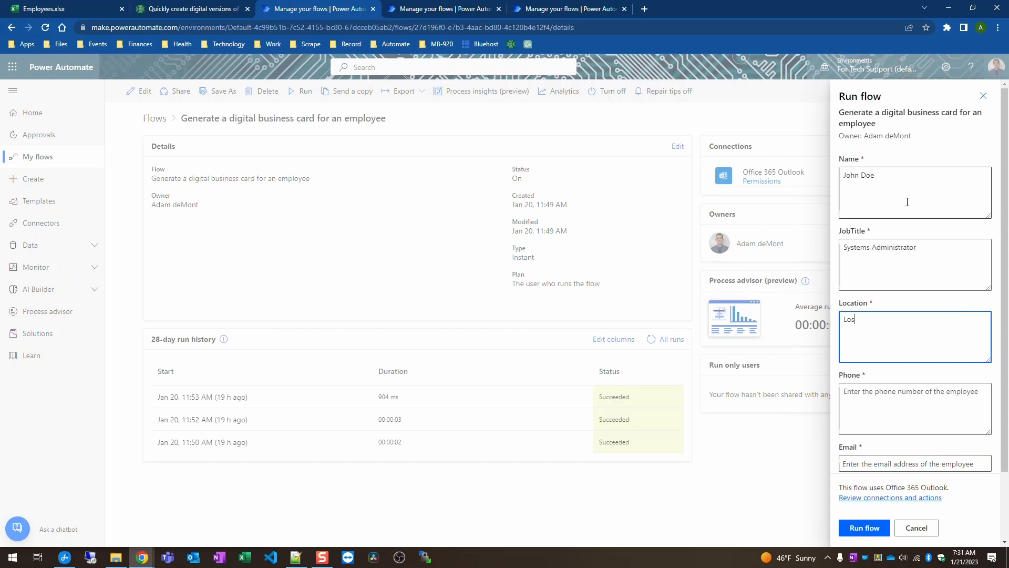
key(BackSpace)
key(BackSpace)
key(Tab)
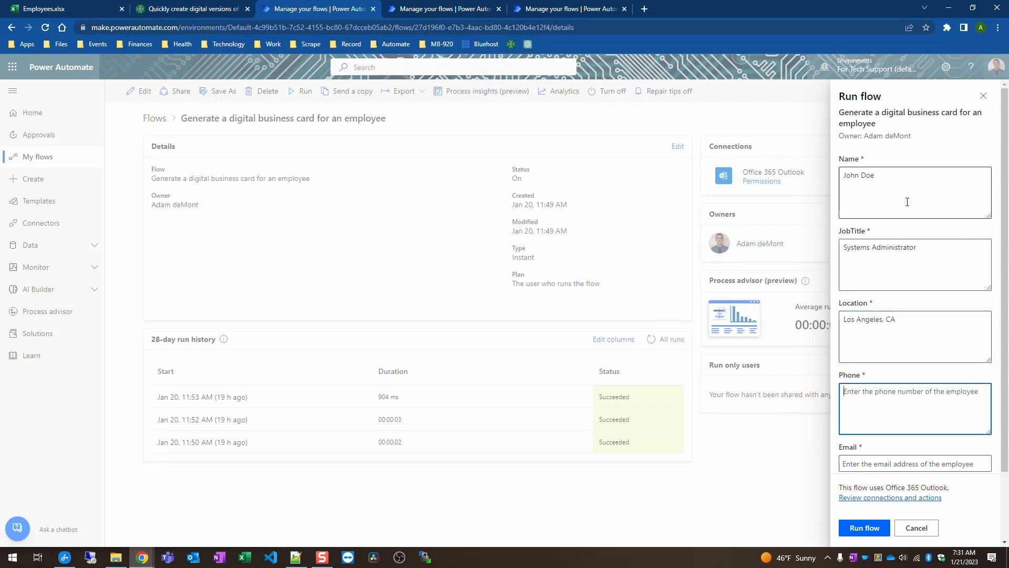
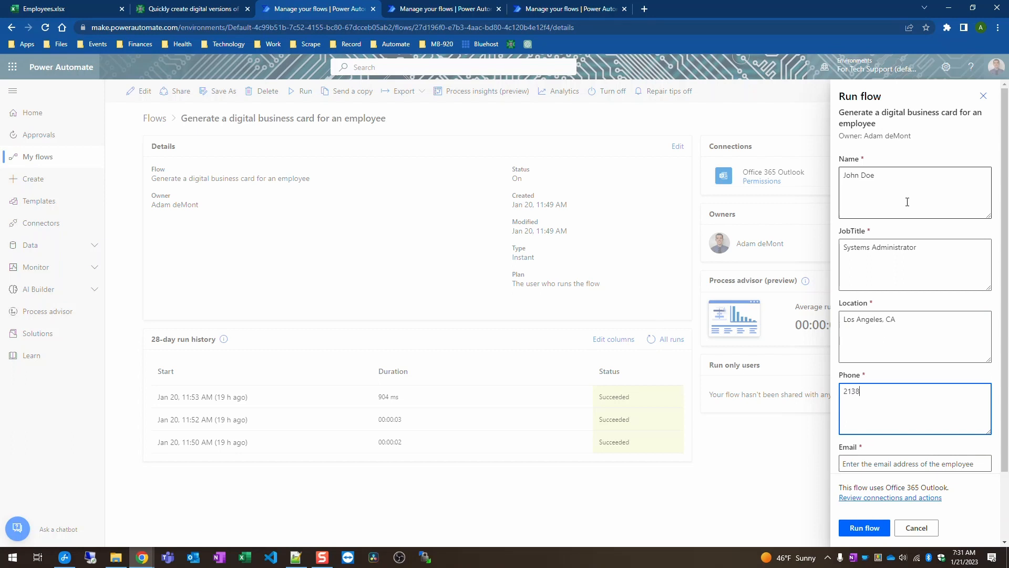
Step: Pick the suggested person for Email, enter the LinkedIn profile URL, and run the flow
scroll(888, 399, down, 3)
click(896, 382)
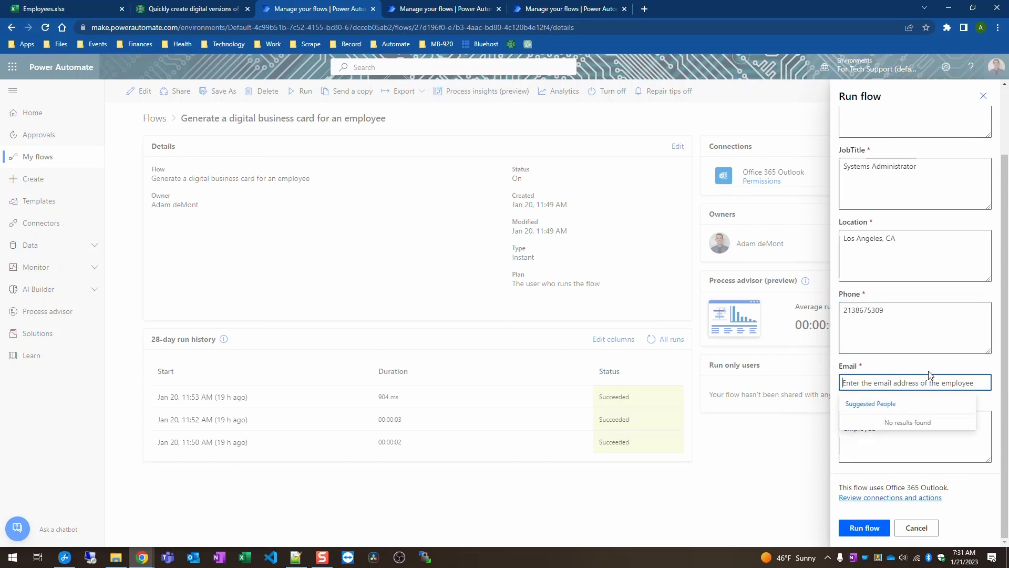
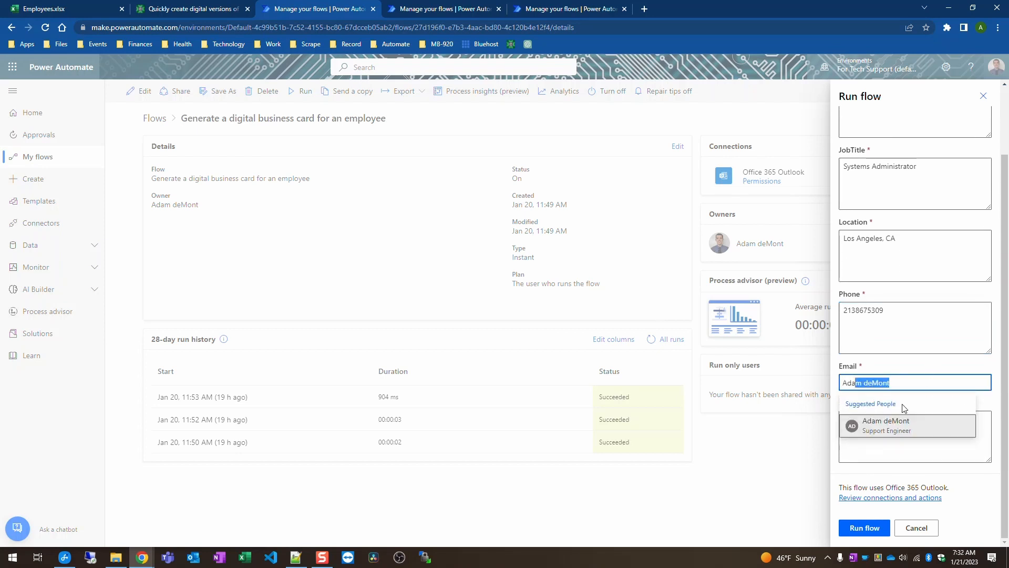
click(896, 424)
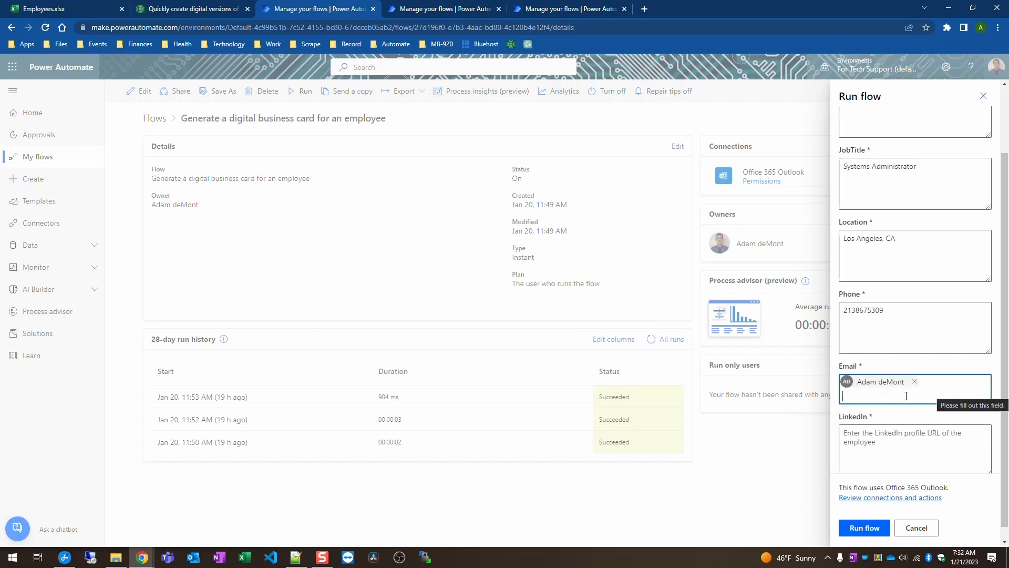
scroll(904, 368, up, 2)
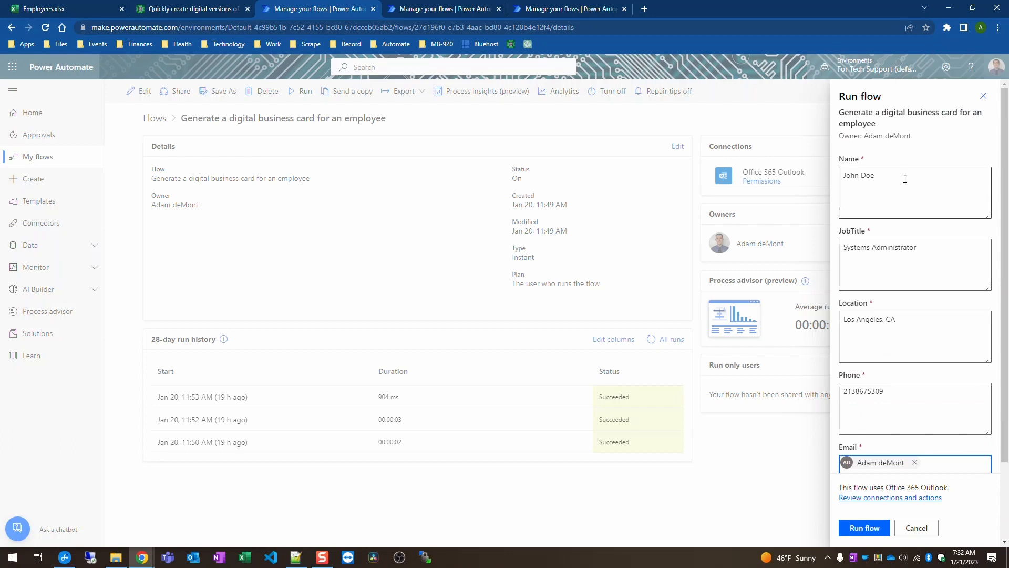
scroll(914, 278, down, 2)
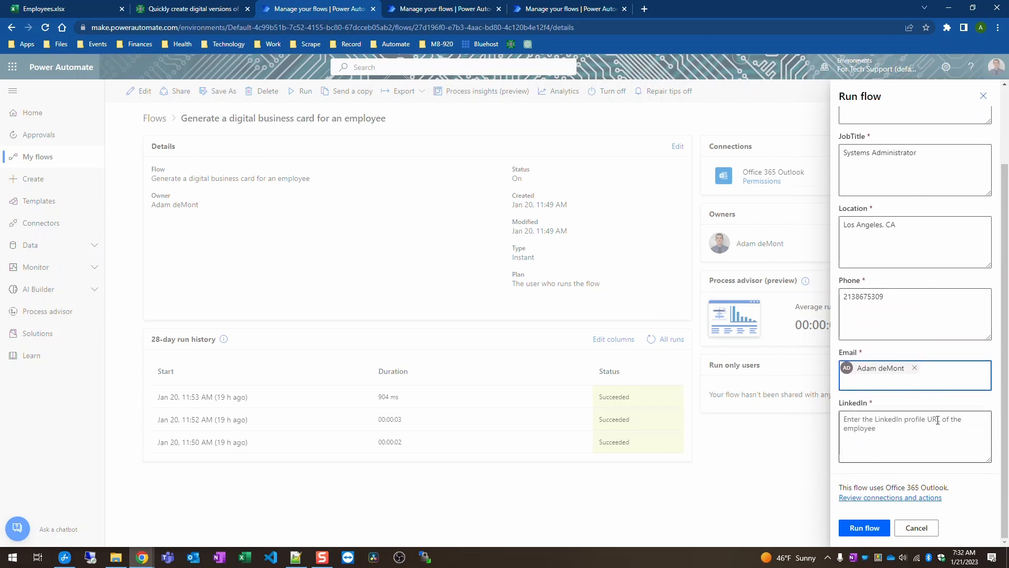
click(914, 431)
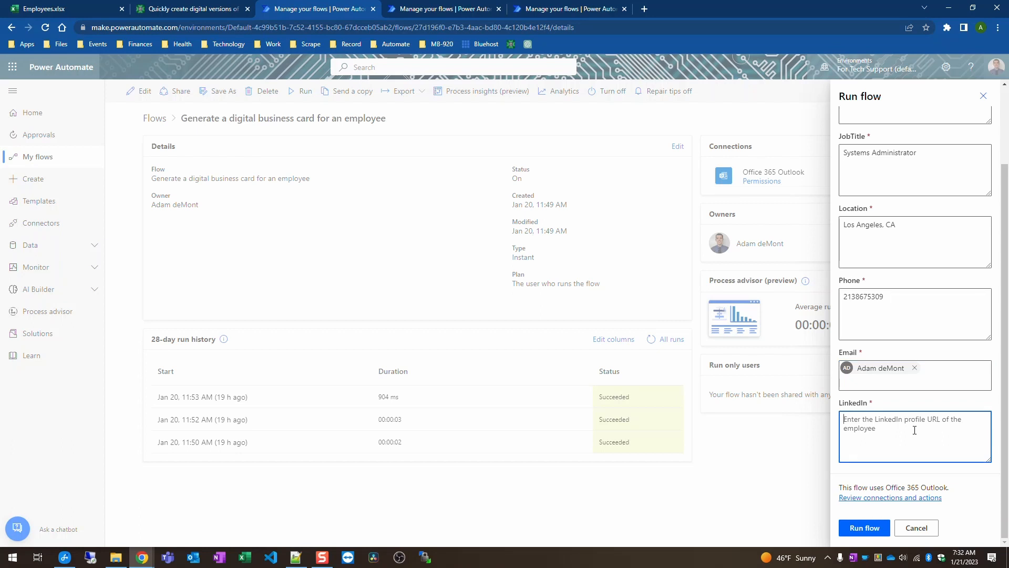
text(h)
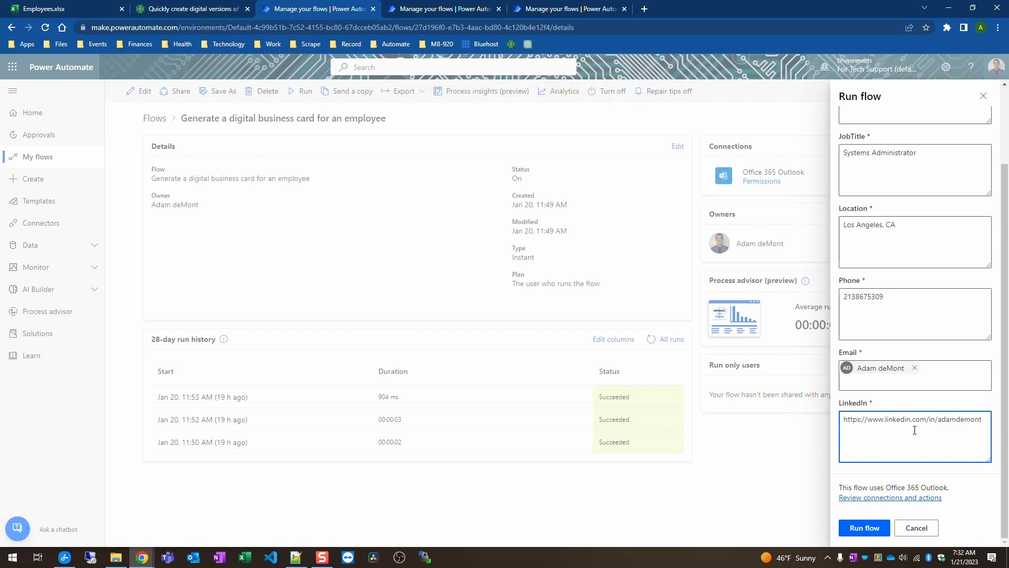
click(860, 528)
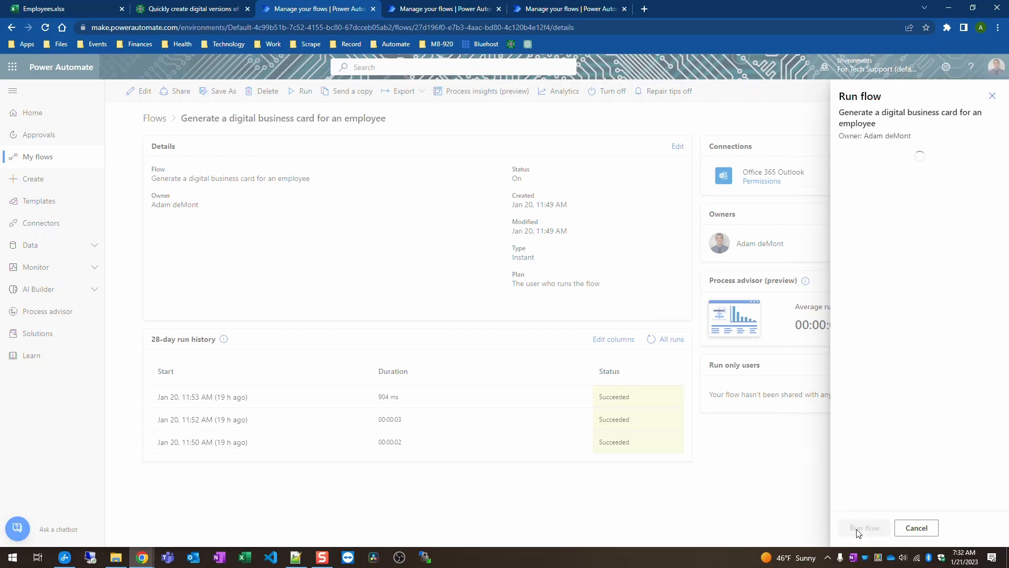
Step: Open the newest run from the 28-day history and review the trigger and CSS outputs
click(856, 528)
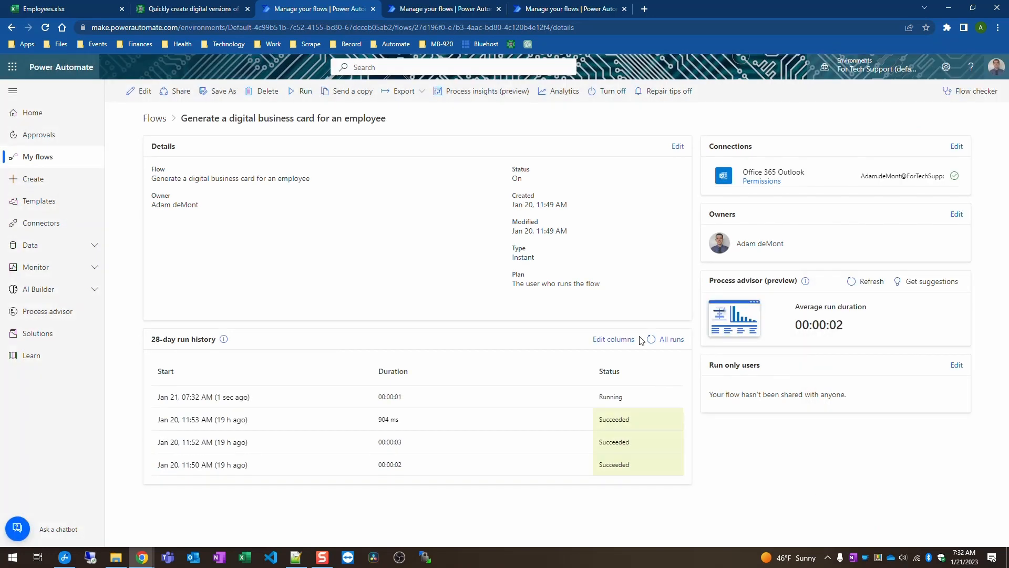
click(653, 340)
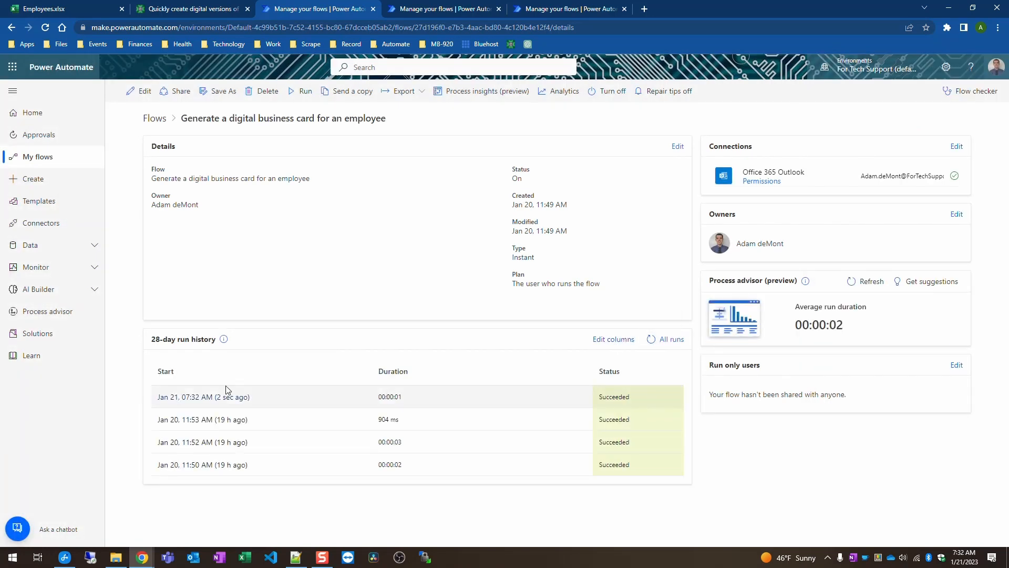
click(185, 398)
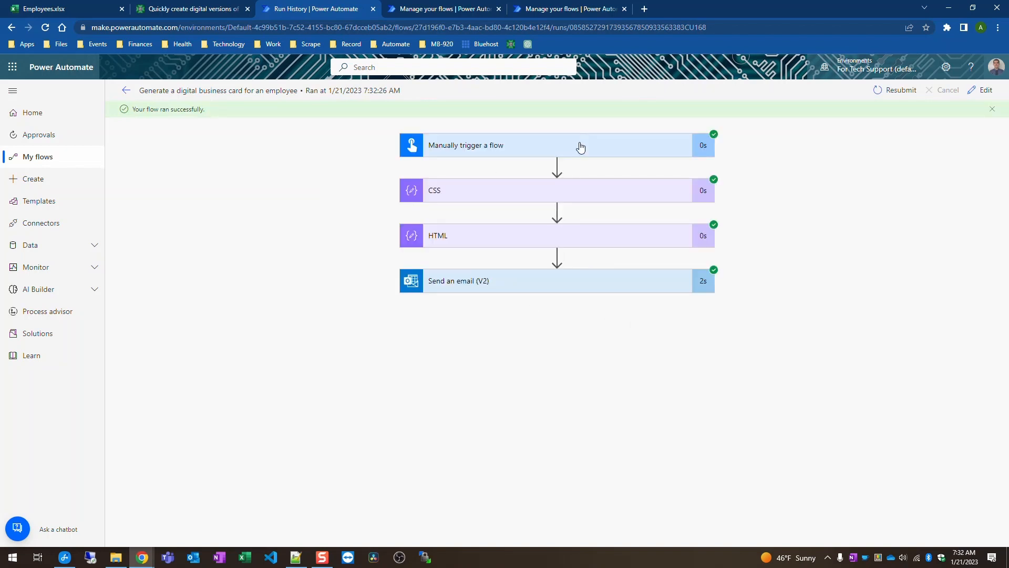
click(580, 147)
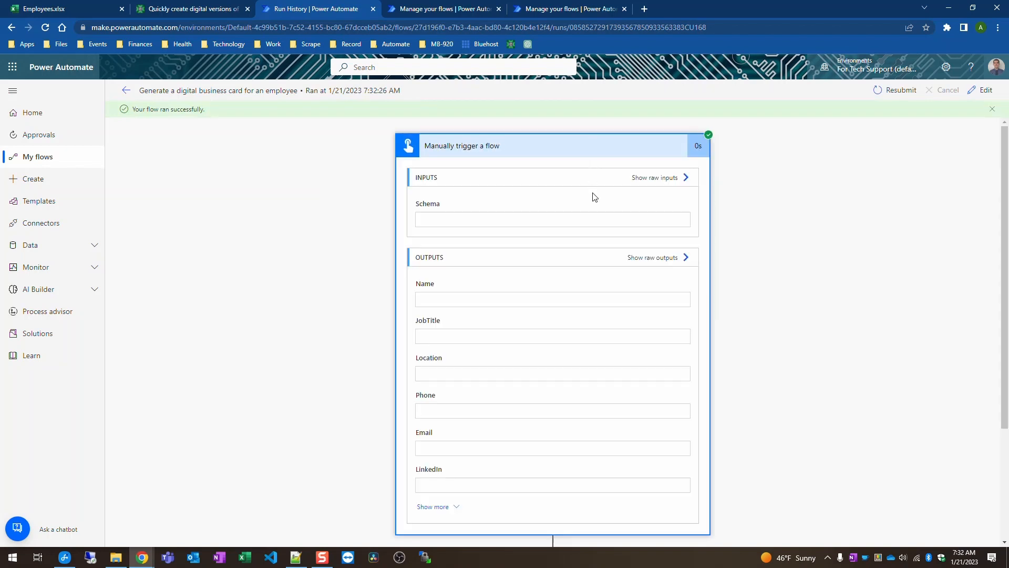
click(615, 153)
click(635, 194)
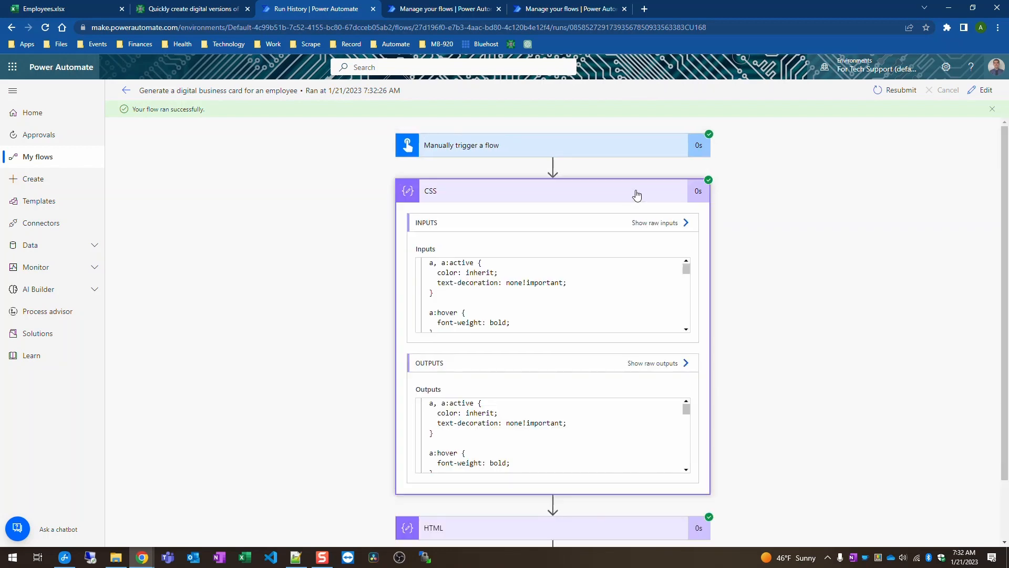
scroll(475, 427, down, 10)
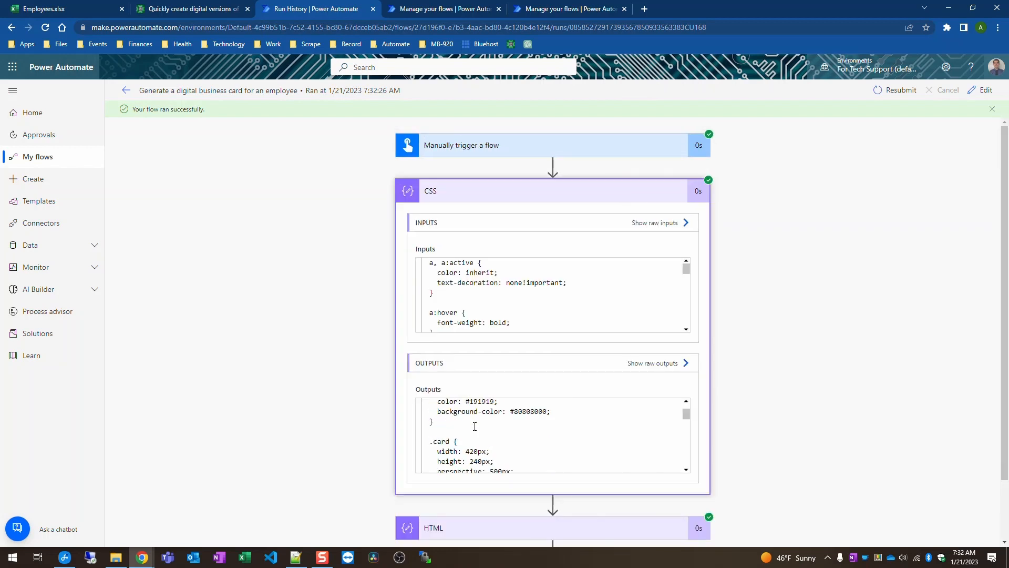
click(521, 195)
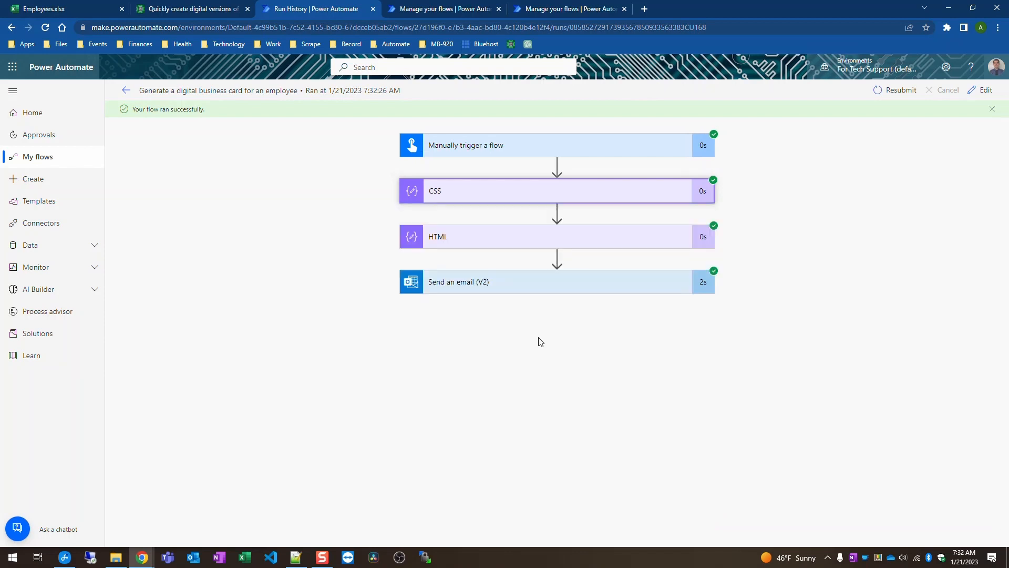
Step: Expand the HTML step and scroll through its generated business card code
click(560, 239)
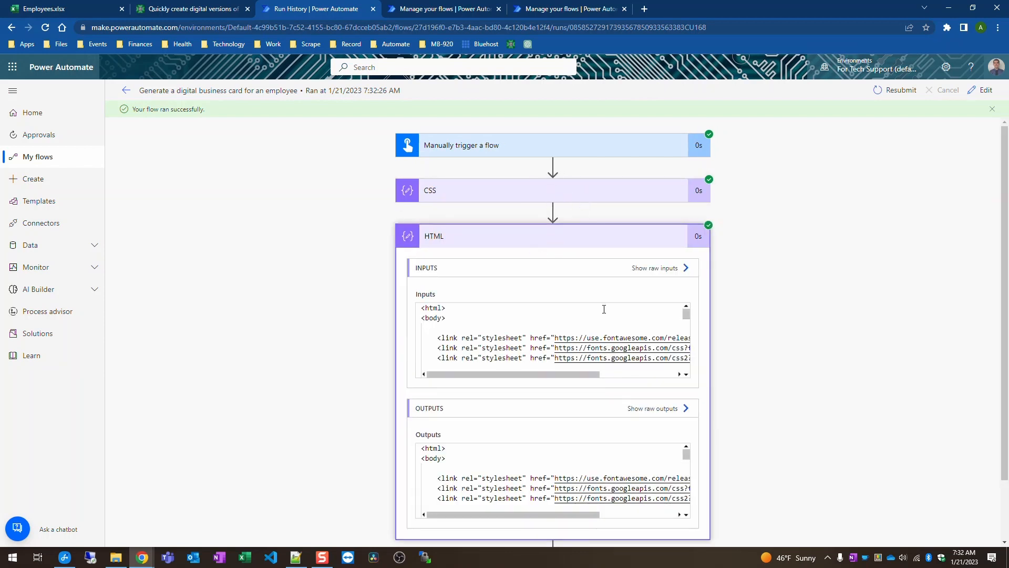
scroll(604, 310, down, 3)
scroll(724, 390, down, 1)
scroll(611, 418, down, 12)
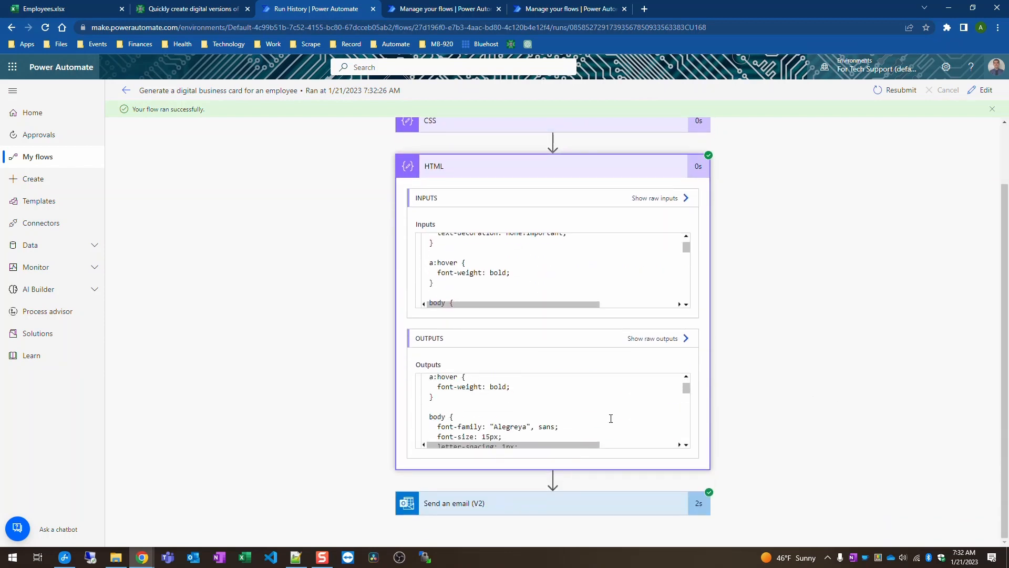
scroll(611, 418, down, 10)
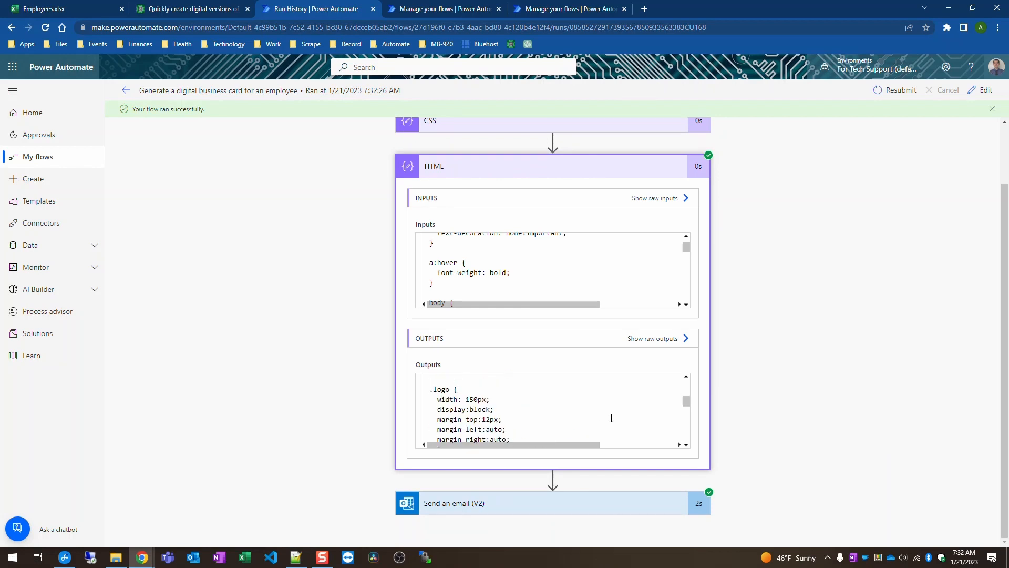
scroll(632, 416, down, 15)
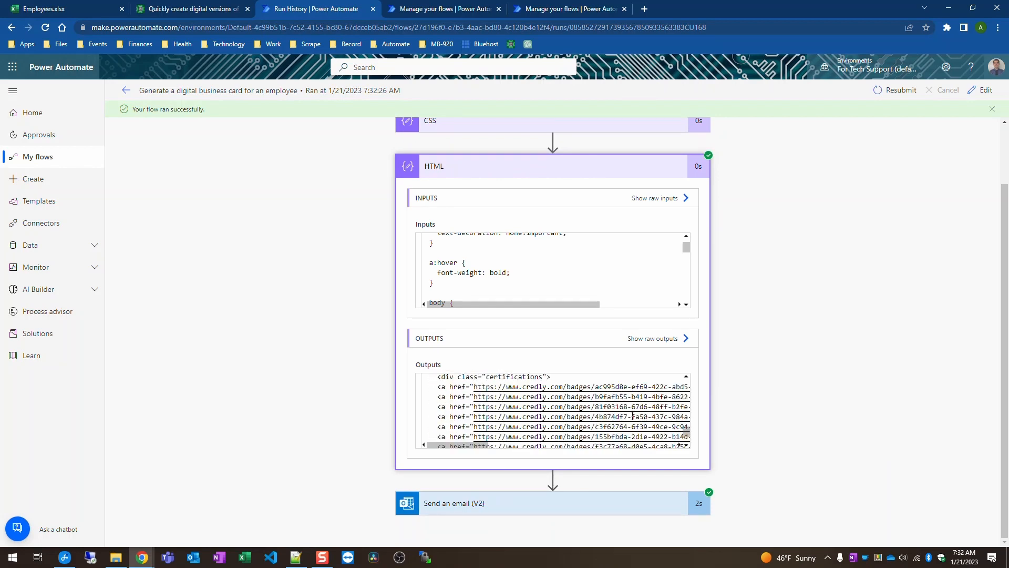
scroll(623, 418, down, 1)
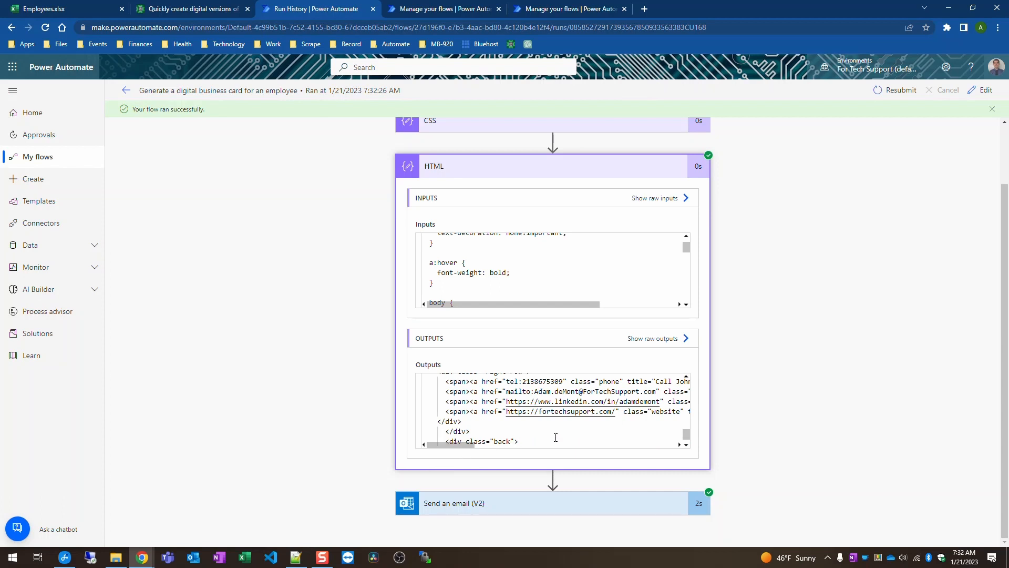
click(608, 444)
drag(608, 445, 462, 445)
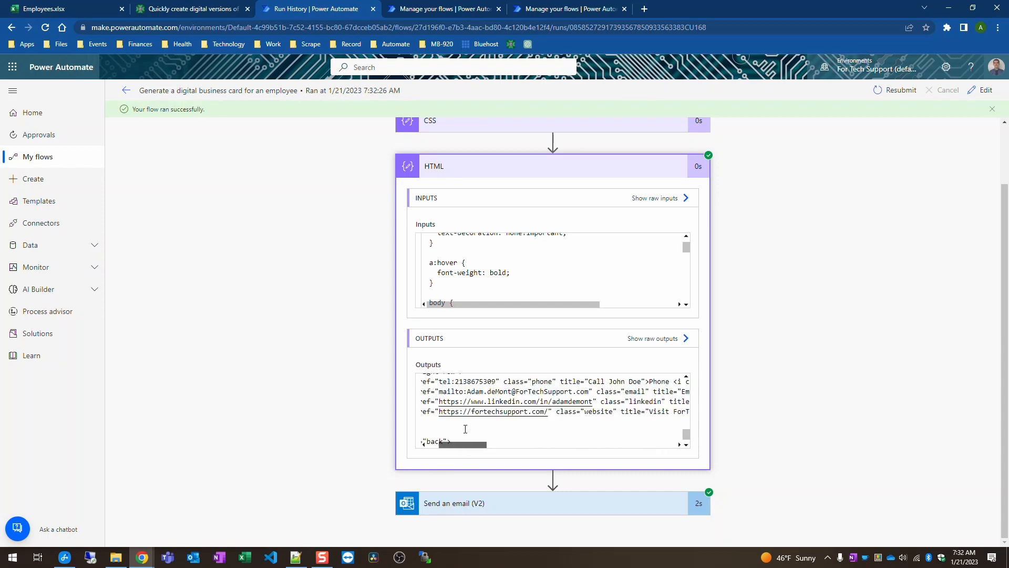
scroll(530, 409, up, 2)
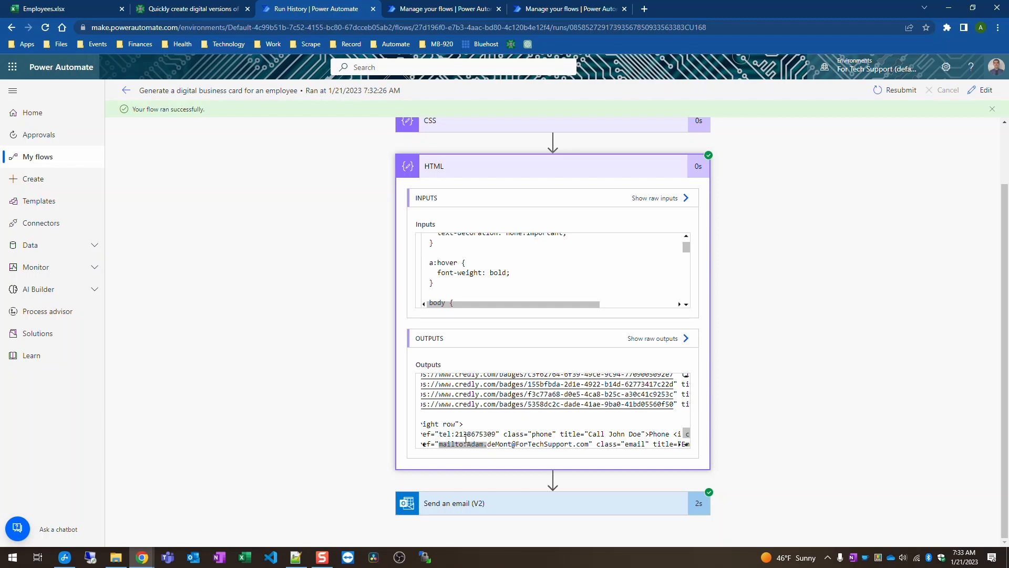
Step: Check the phone number in the generated HTML, then maximize the received business-card email in Outlook
click(465, 440)
double_click(479, 423)
scroll(551, 410, up, 3)
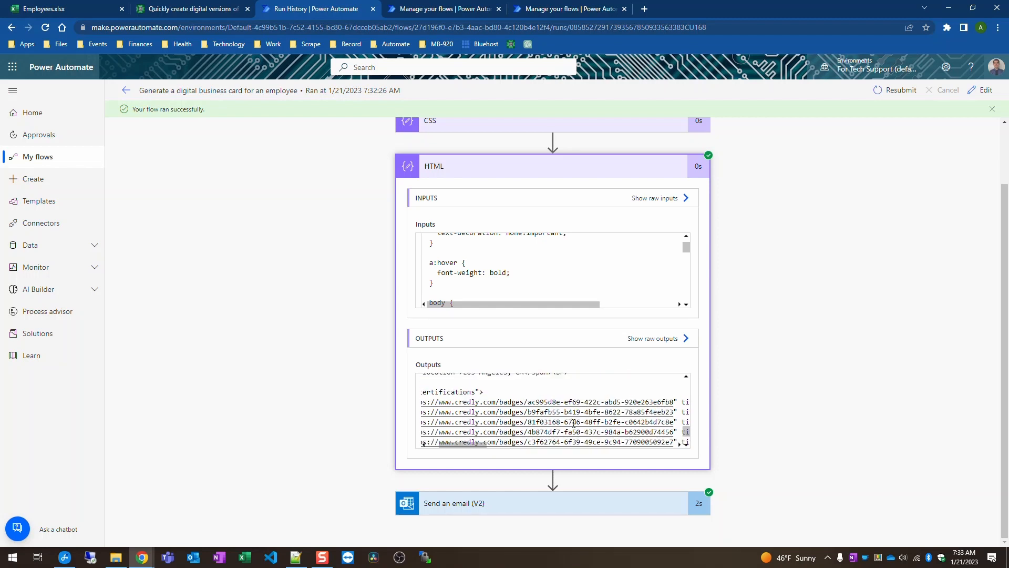
scroll(609, 418, down, 5)
drag(637, 397, 610, 397)
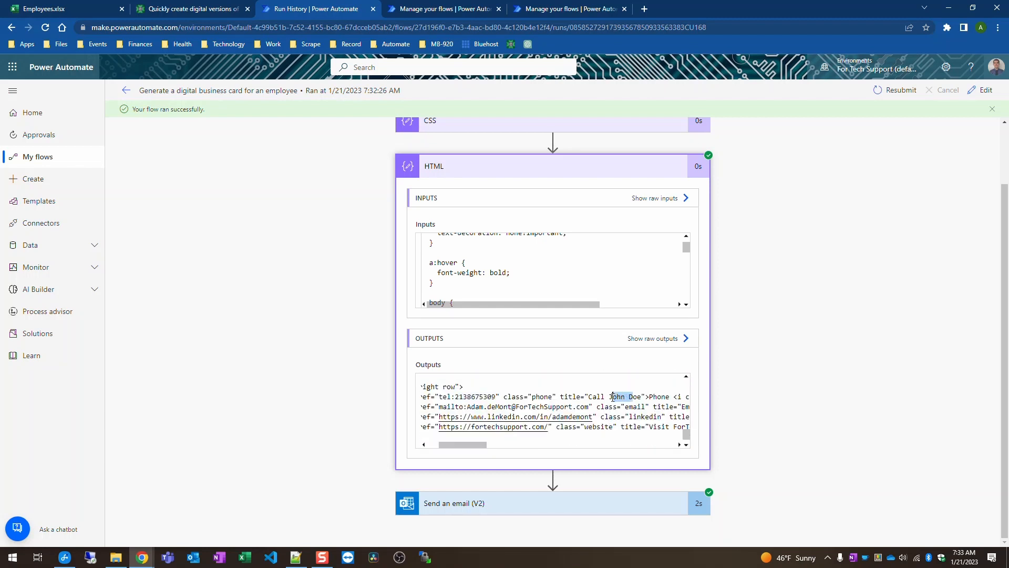
click(622, 395)
scroll(622, 396, up, 3)
scroll(622, 395, up, 3)
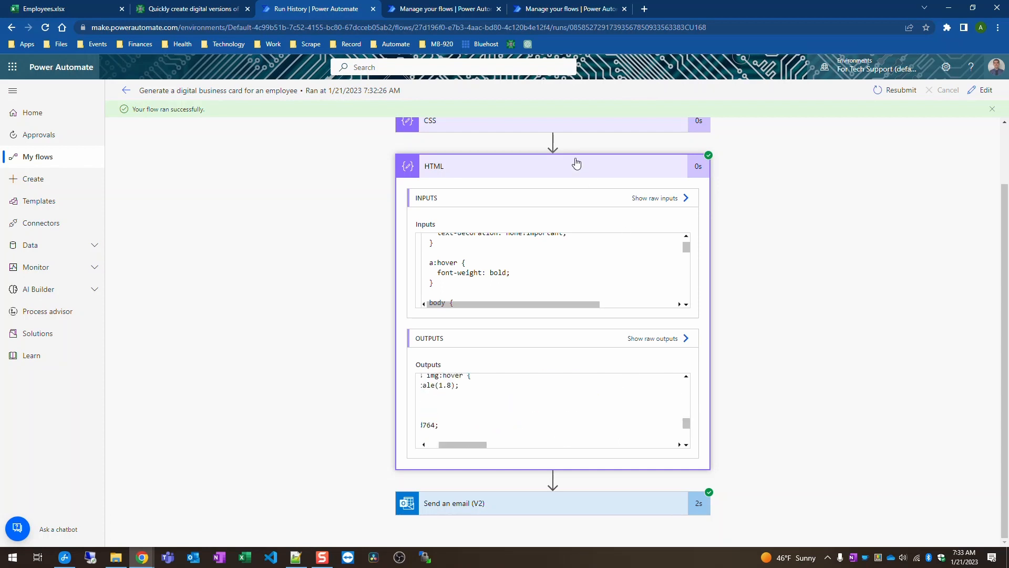
click(576, 166)
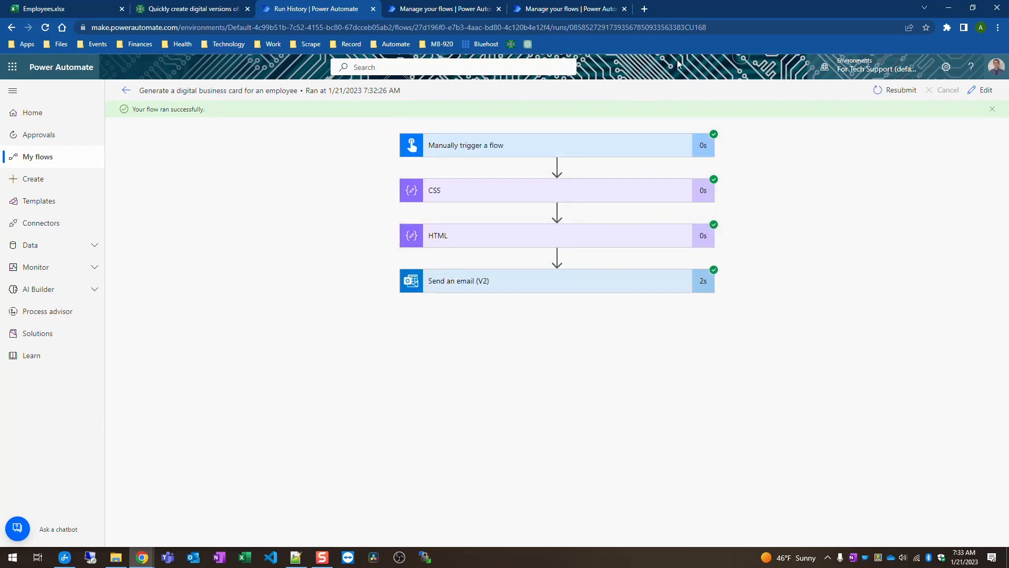
click(644, 9)
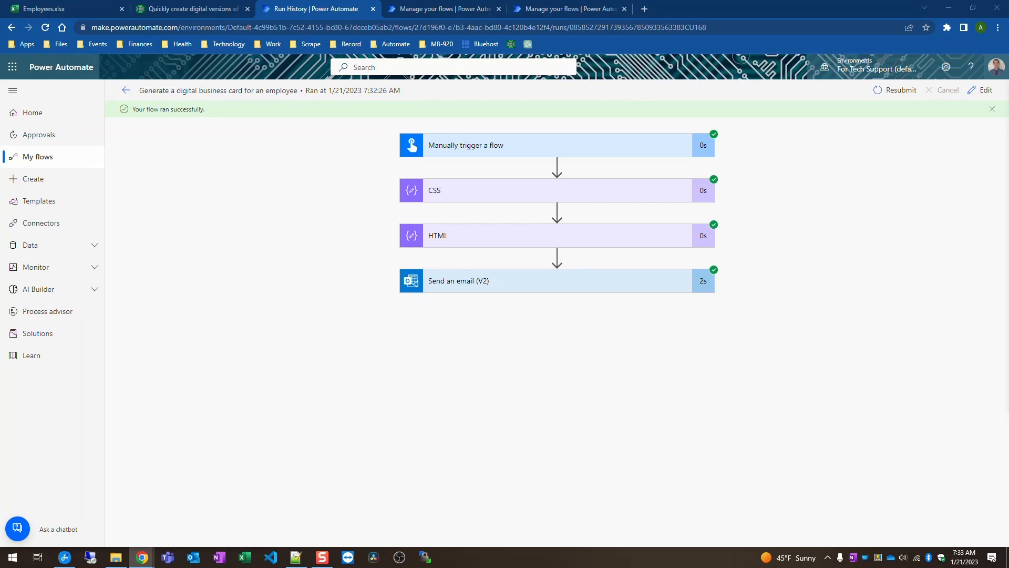
drag(1008, 85, 449, 1)
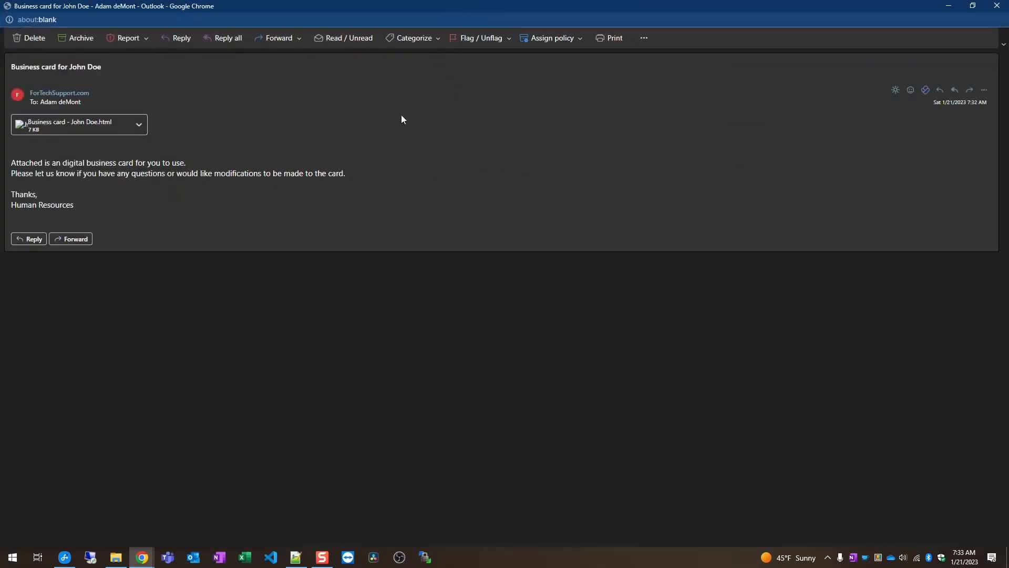
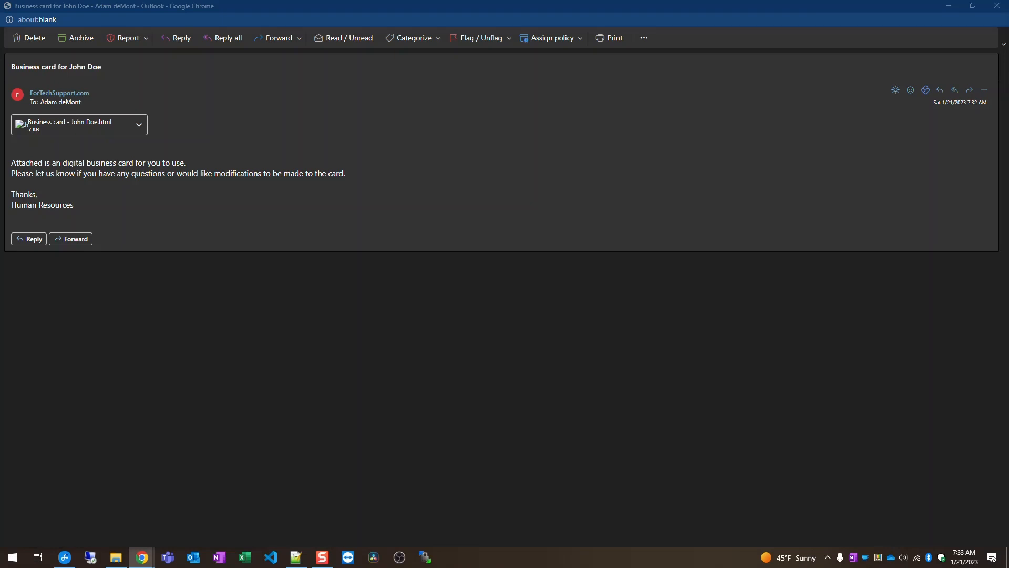
Step: Bring the downloaded business card page into view and check its full file path
drag(241, 567, 186, 0)
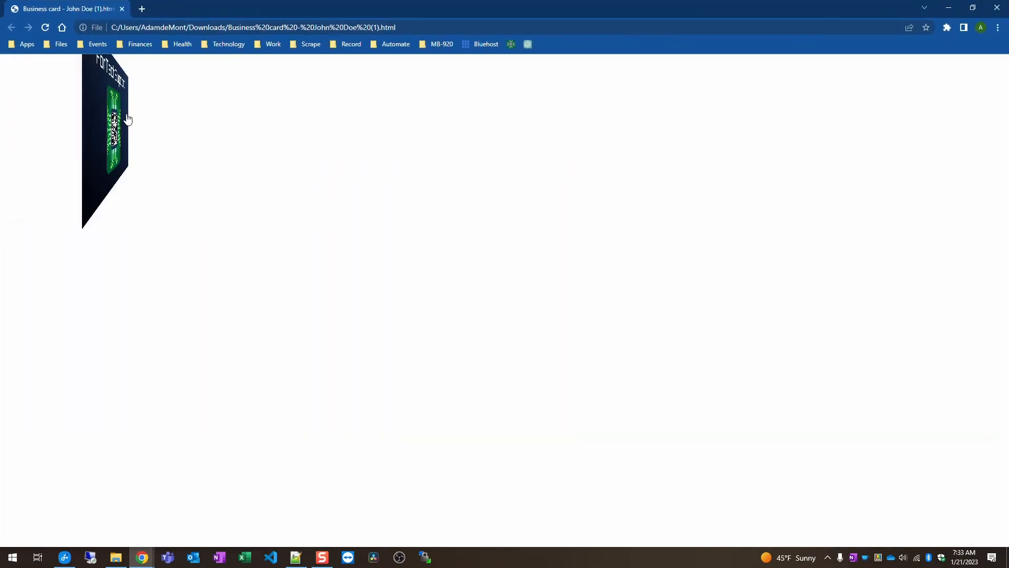
click(345, 27)
click(319, 27)
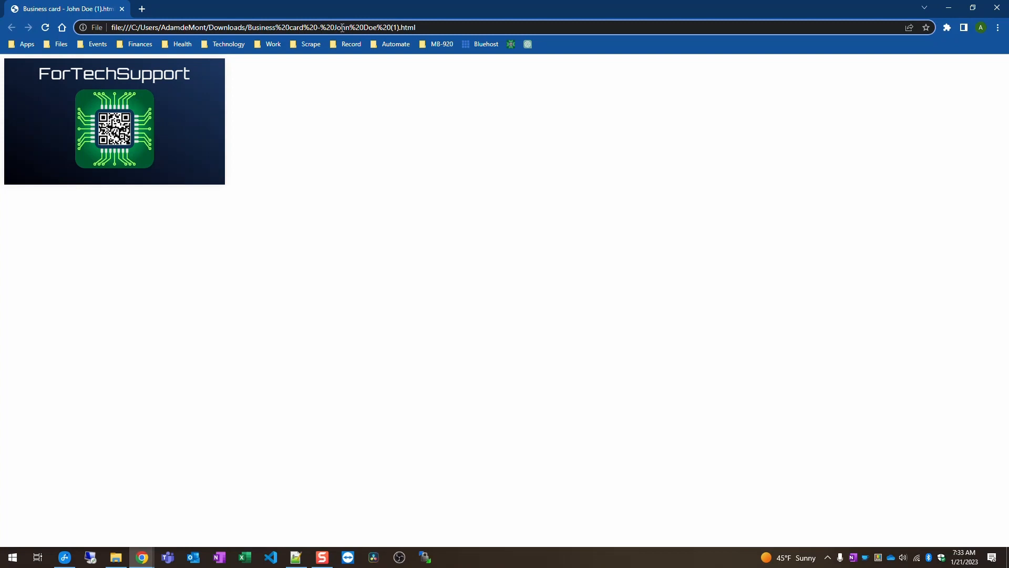
mouse_move(162, 82)
key(Print)
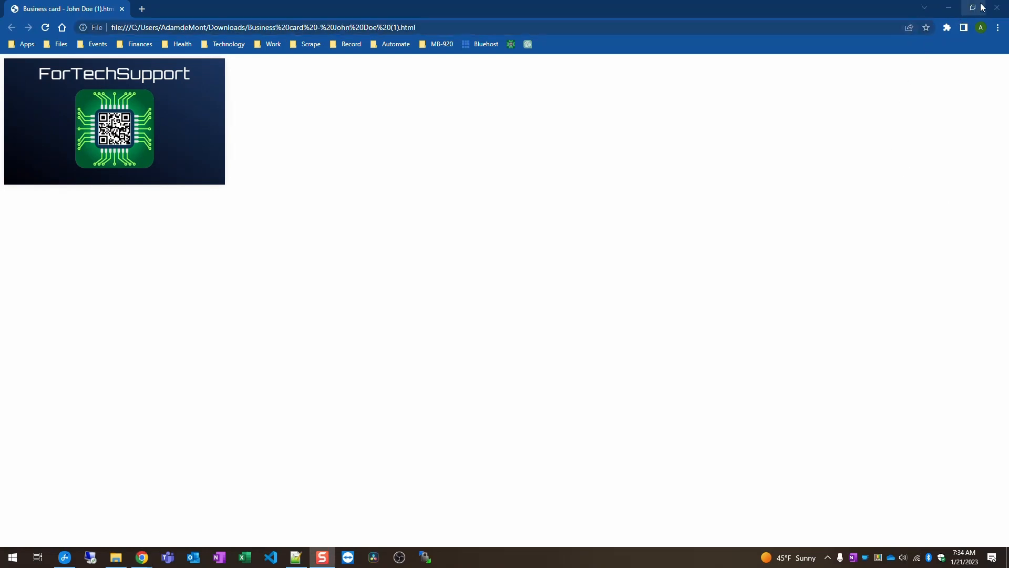
Step: Close the card browser window, the email window and run history, then open Employees.xlsx
click(998, 8)
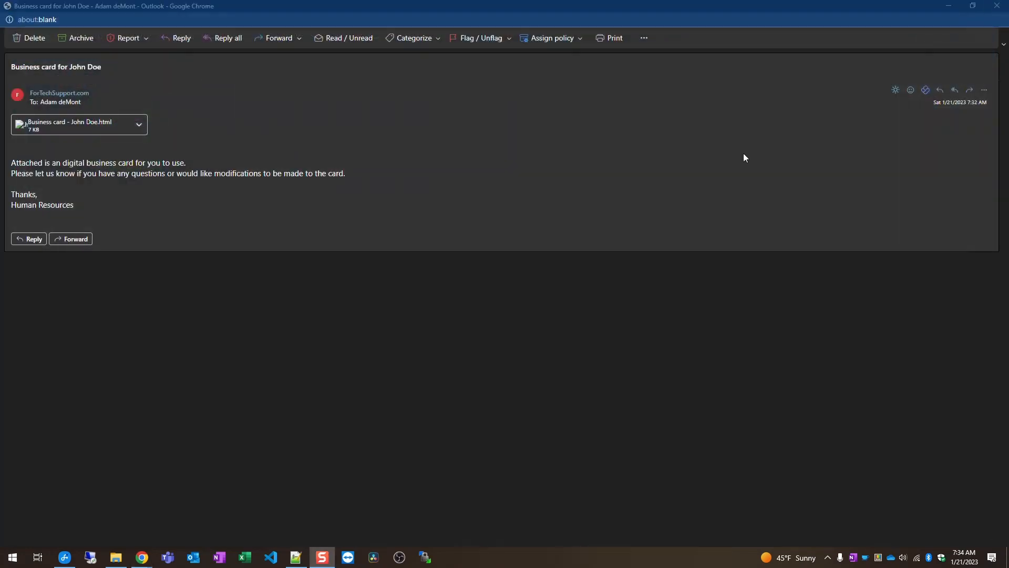
click(1001, 12)
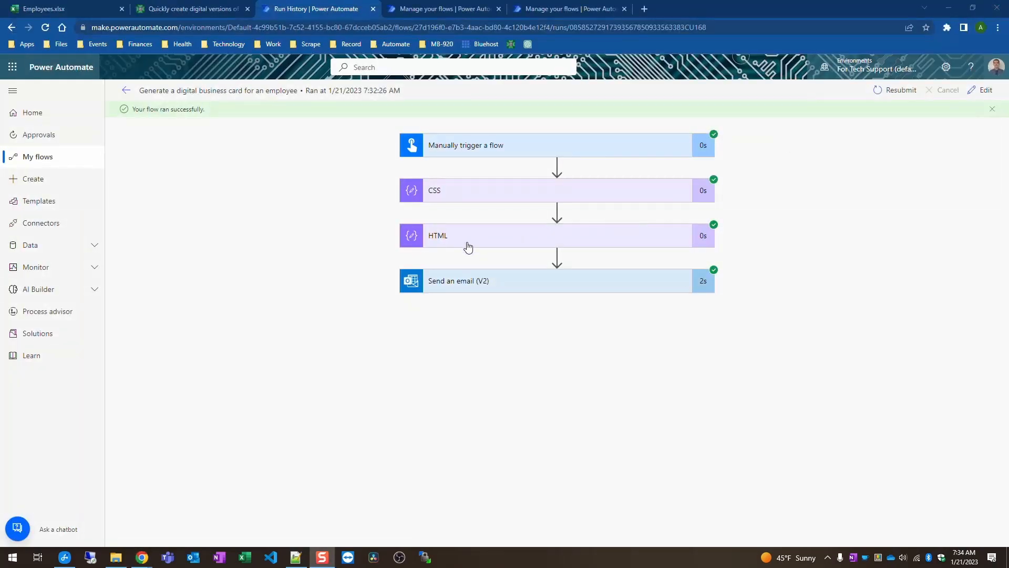
click(373, 9)
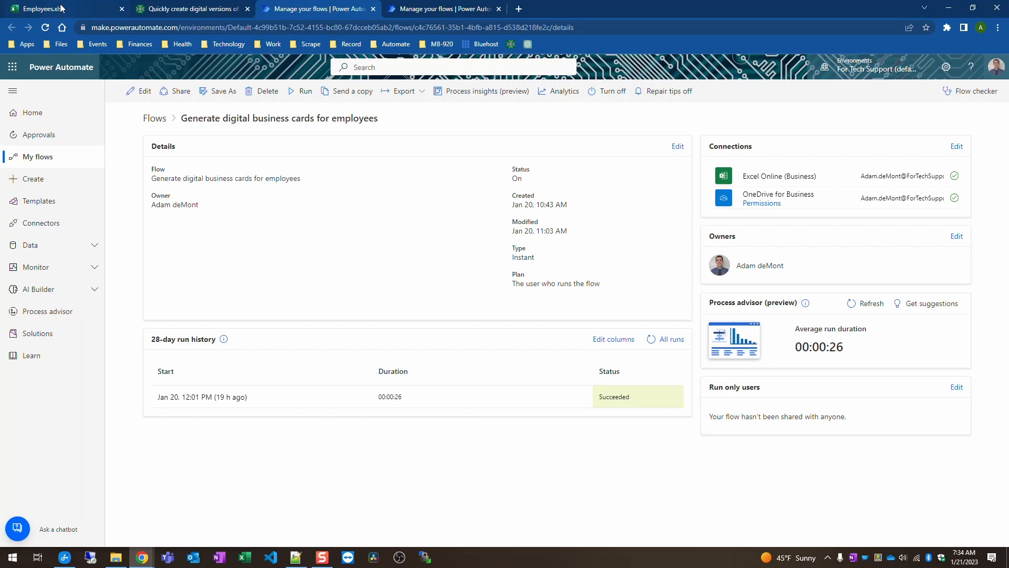
mouse_move(62, 6)
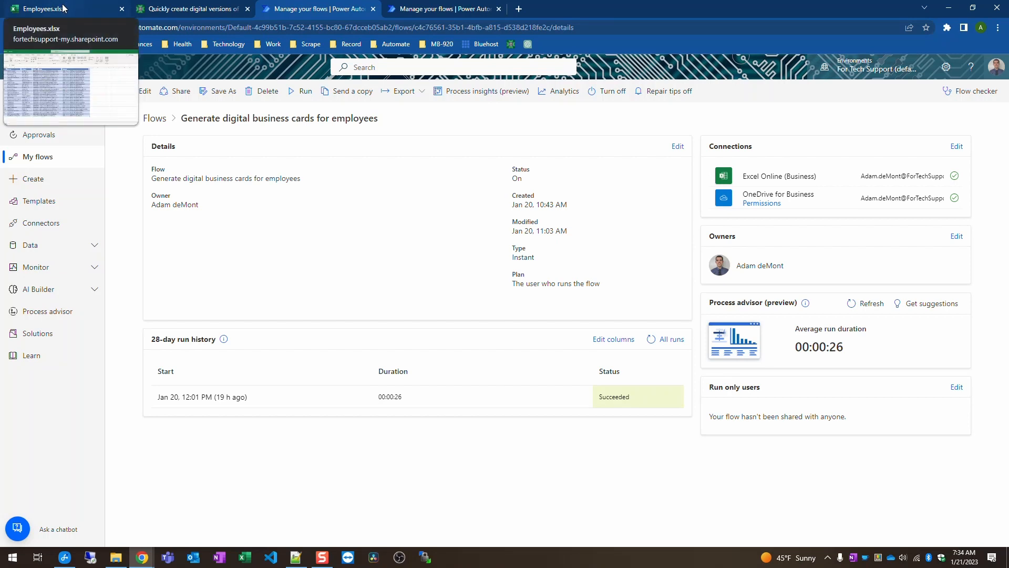
drag(62, 7, 189, 7)
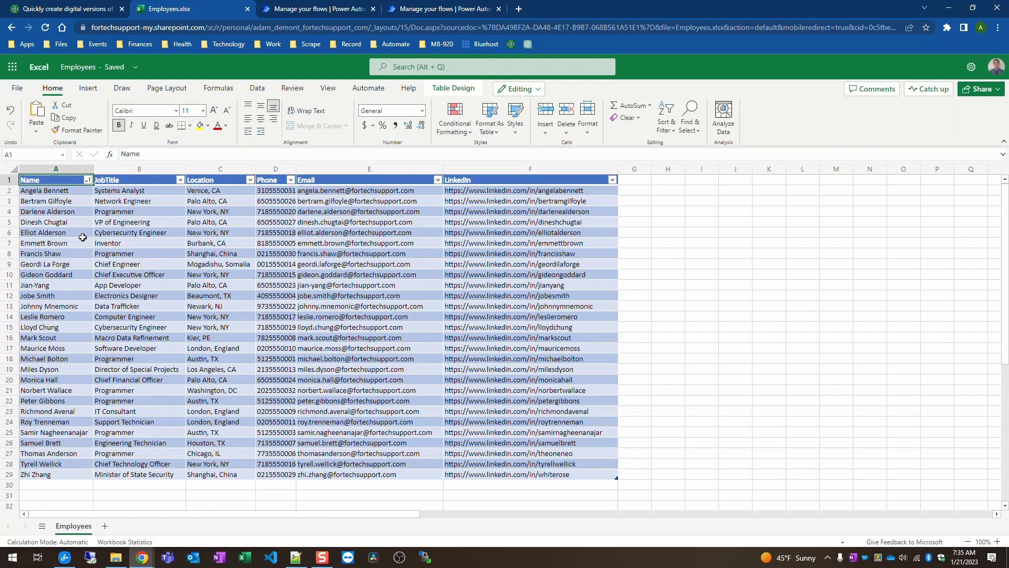
Step: Select the first employee's name and job title (A2:B2) in the Employees sheet
drag(44, 190, 512, 192)
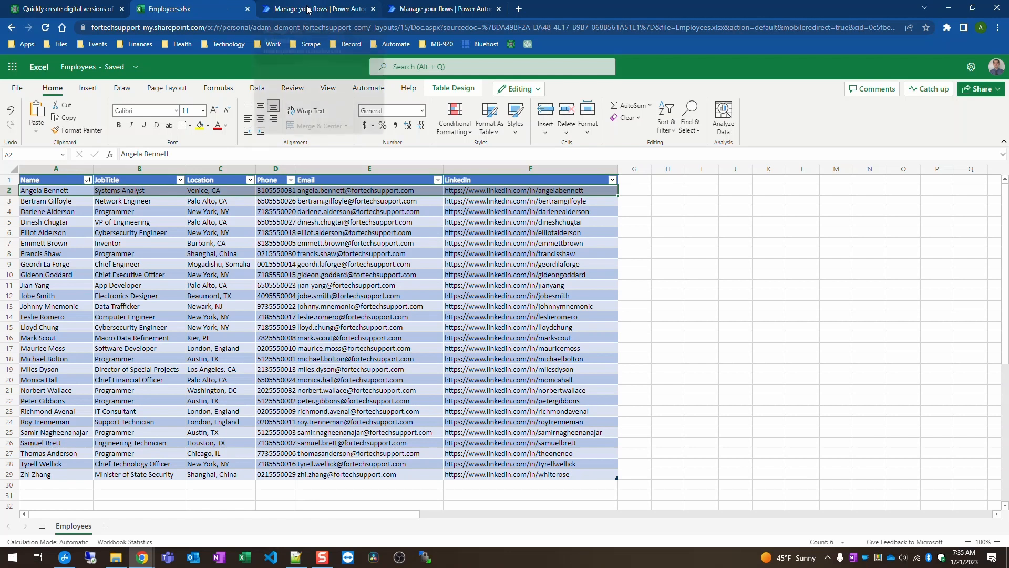
mouse_move(308, 10)
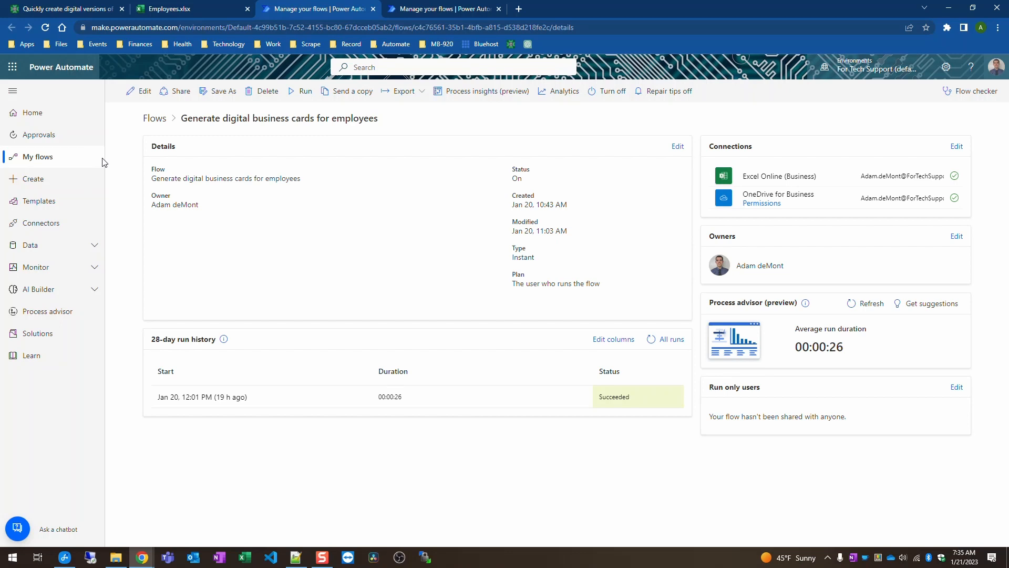
Step: Reload the flow's details page and open the flow in the editor
mouse_move(183, 117)
mouse_down()
mouse_move(383, 131)
mouse_move(184, 121)
mouse_up()
triple_click(184, 121)
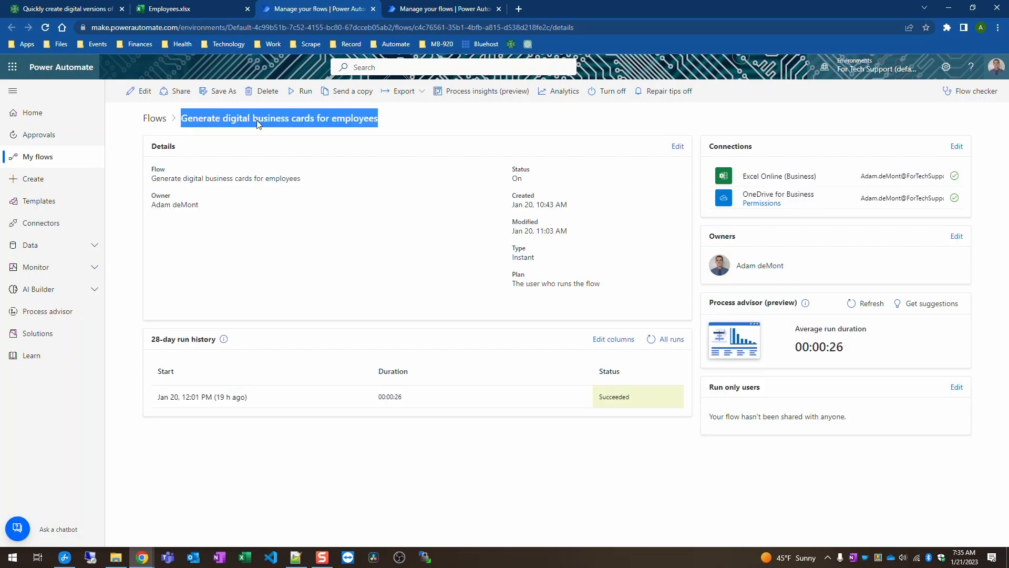
click(168, 100)
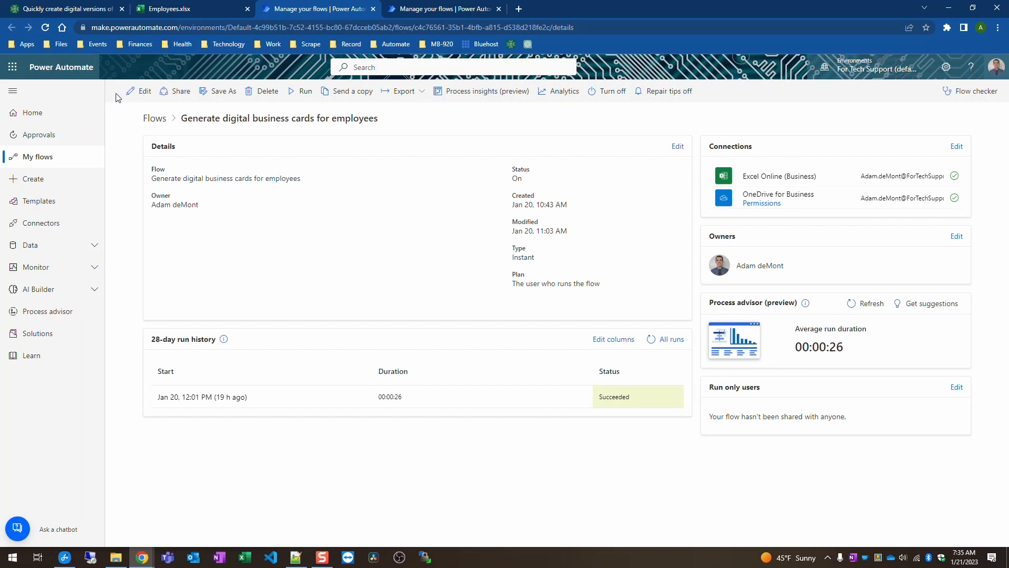
click(46, 28)
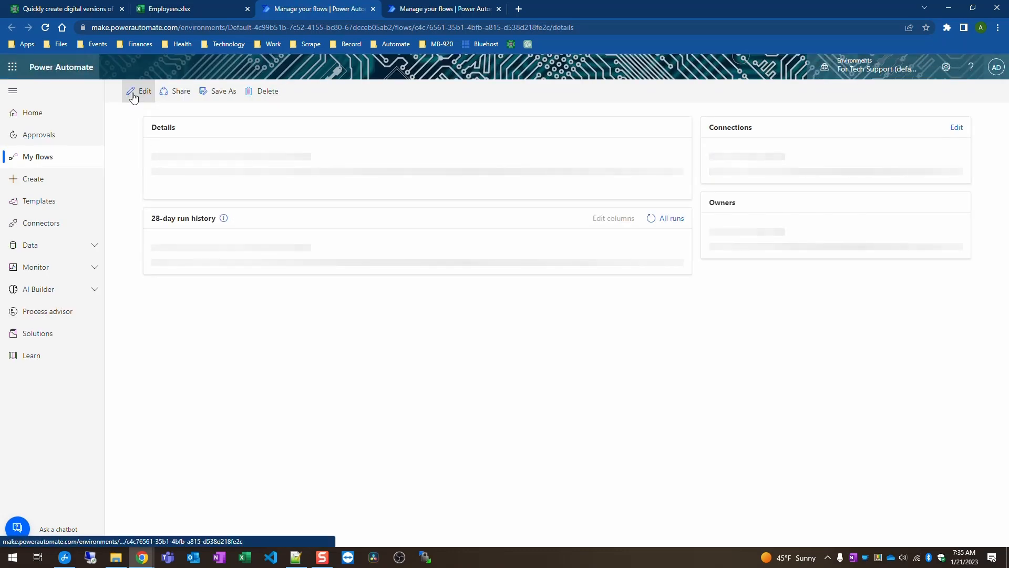
click(134, 95)
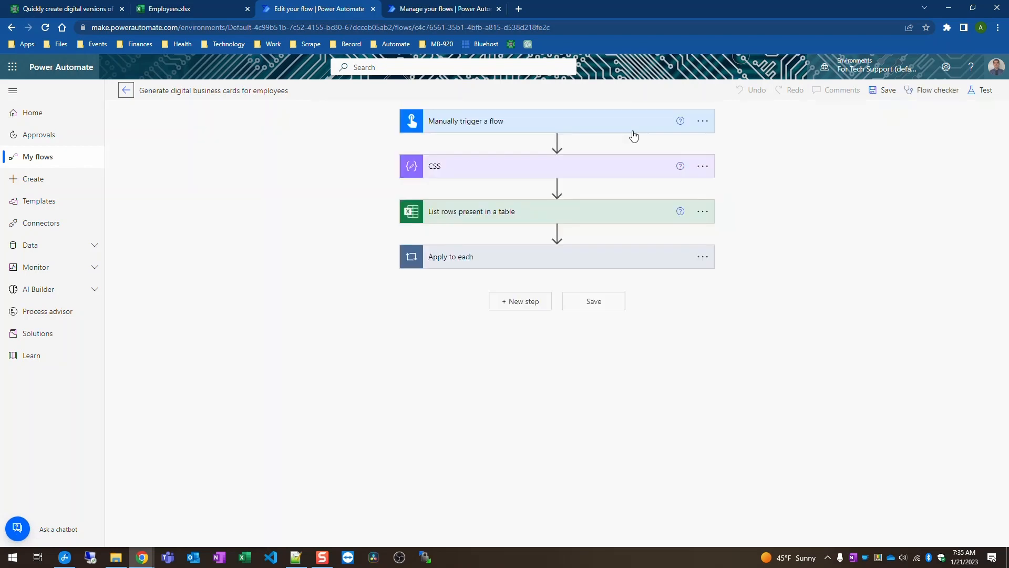
Step: Review the manual trigger and CSS code, then show the List rows present in a table settings
click(628, 126)
click(628, 126)
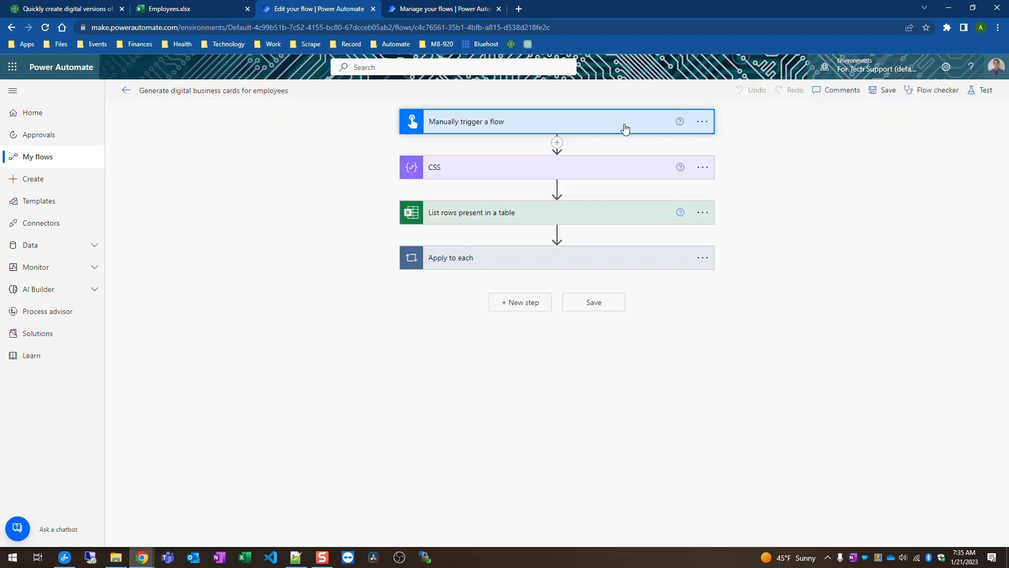
click(629, 166)
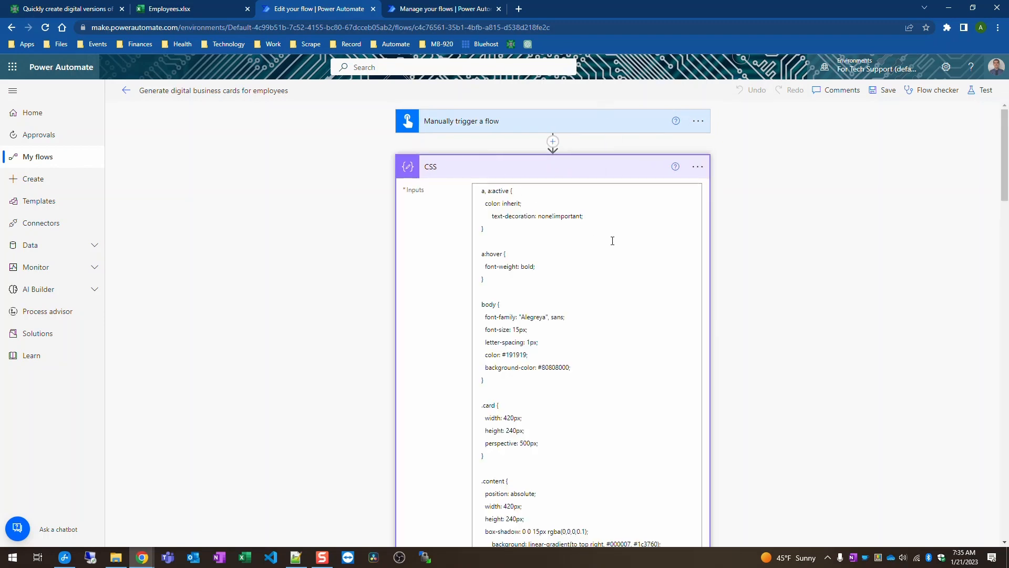
click(544, 229)
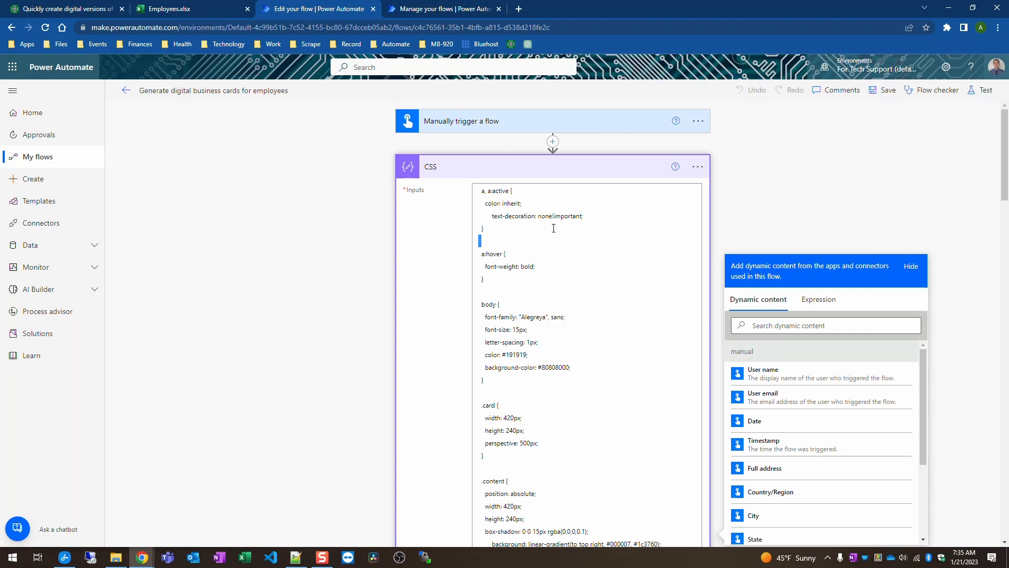
click(604, 172)
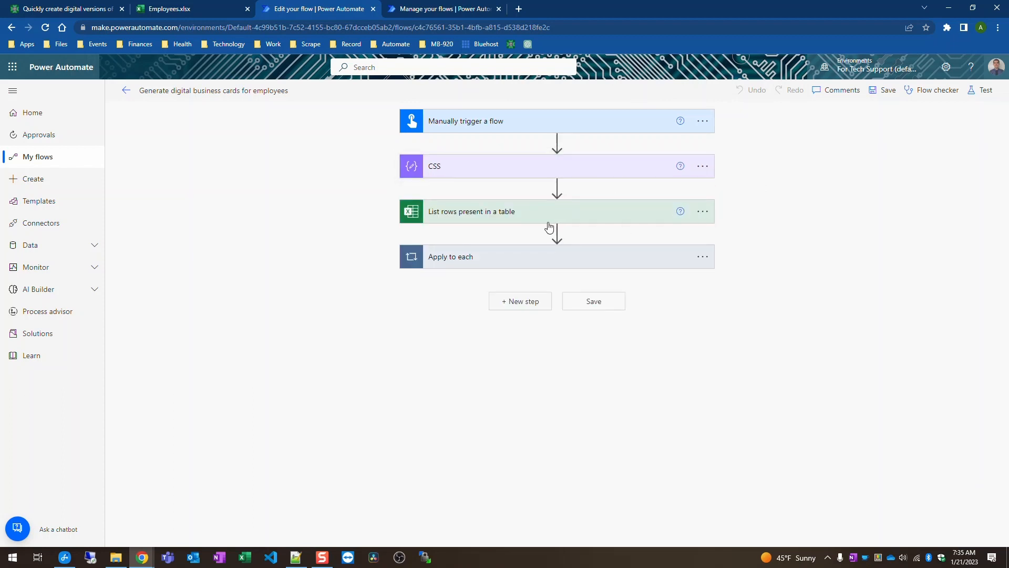
click(610, 217)
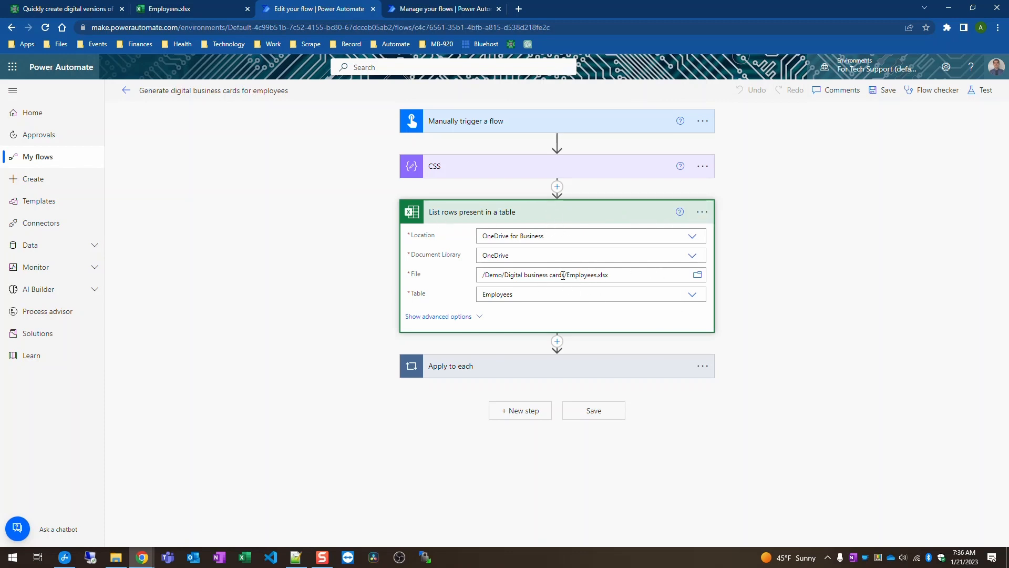
Step: Check the Employees.xlsx file path, then collapse List rows and expand the Apply to each loop
click(594, 275)
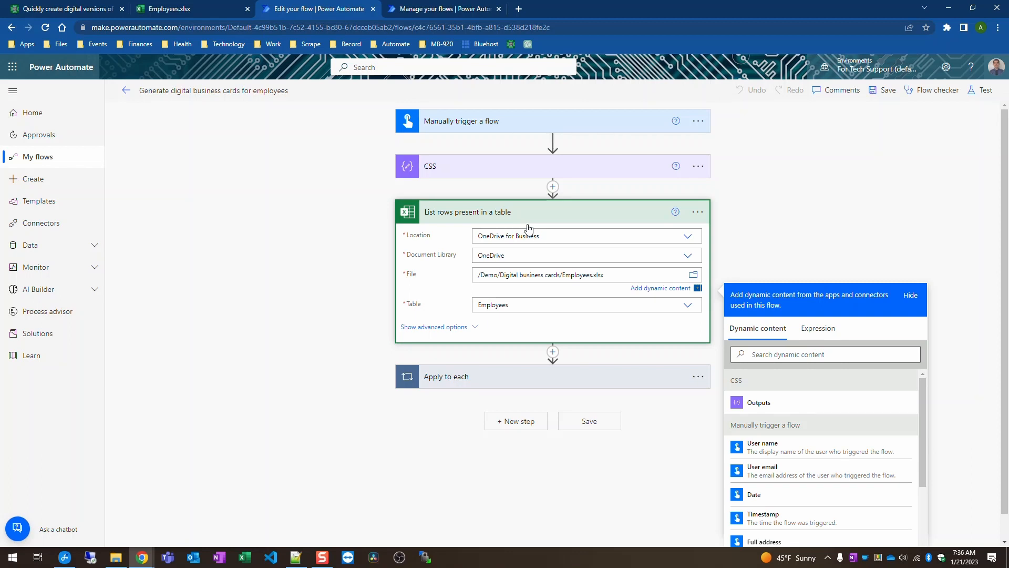
click(594, 217)
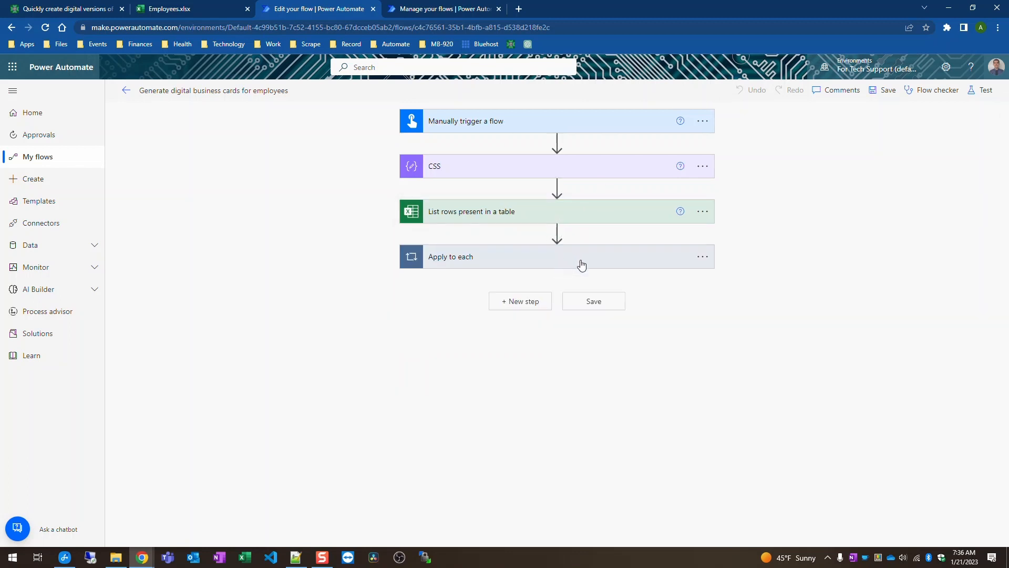
click(581, 264)
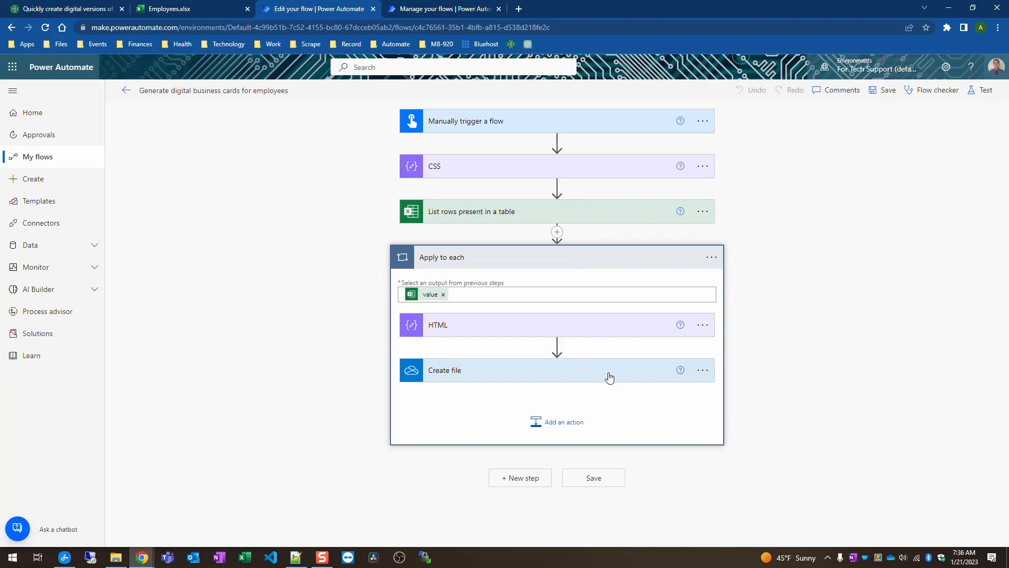
Step: Expand the HTML and Create file actions and scroll through the HTML card template
click(568, 330)
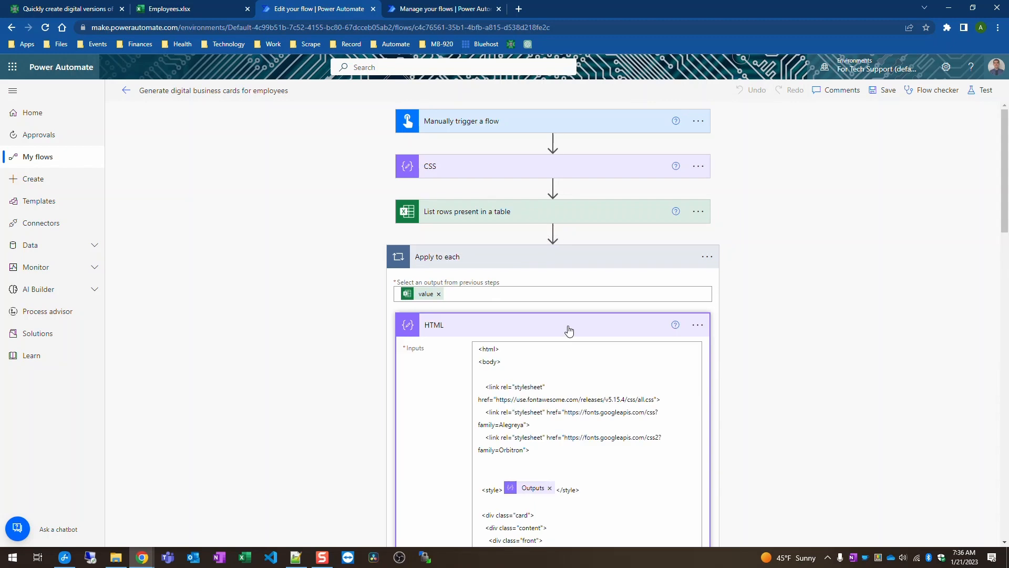
click(568, 329)
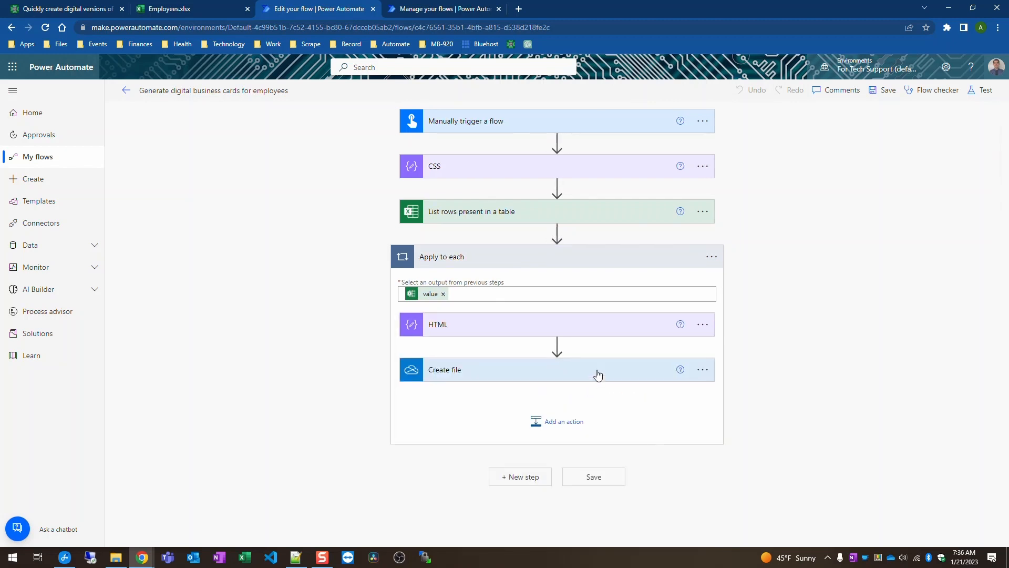
click(598, 373)
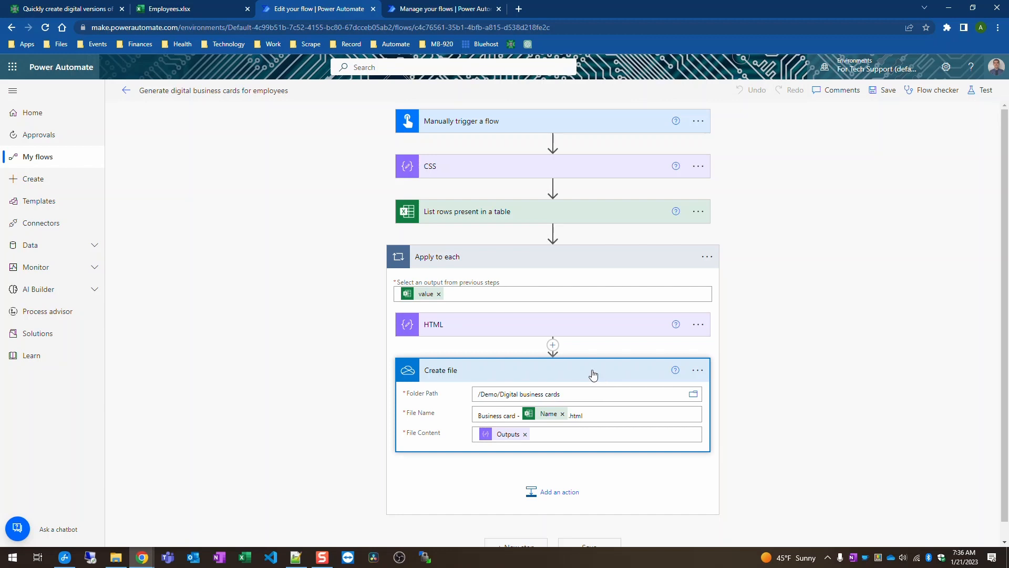
click(627, 326)
scroll(691, 300, down, 15)
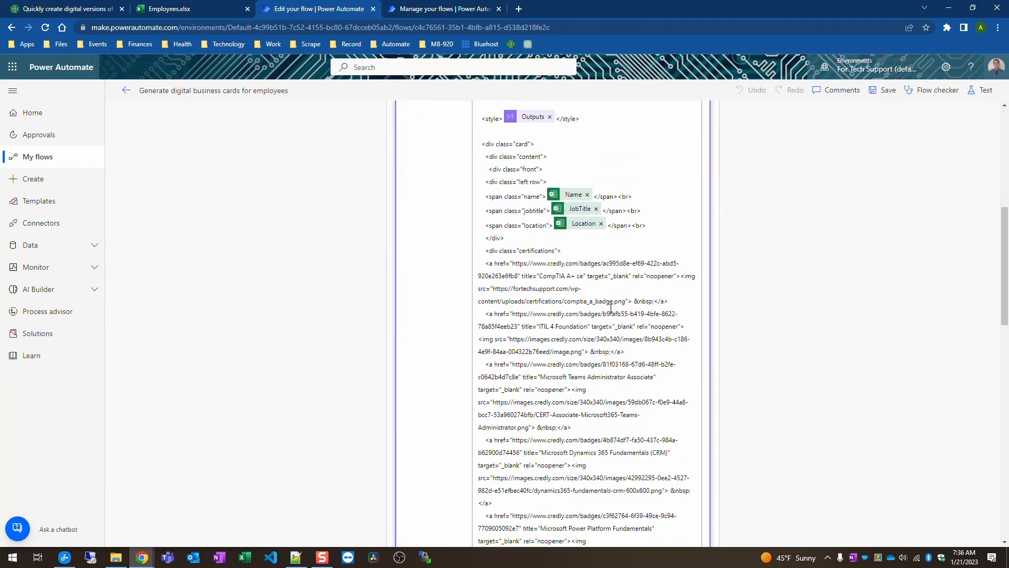
scroll(618, 308, up, 15)
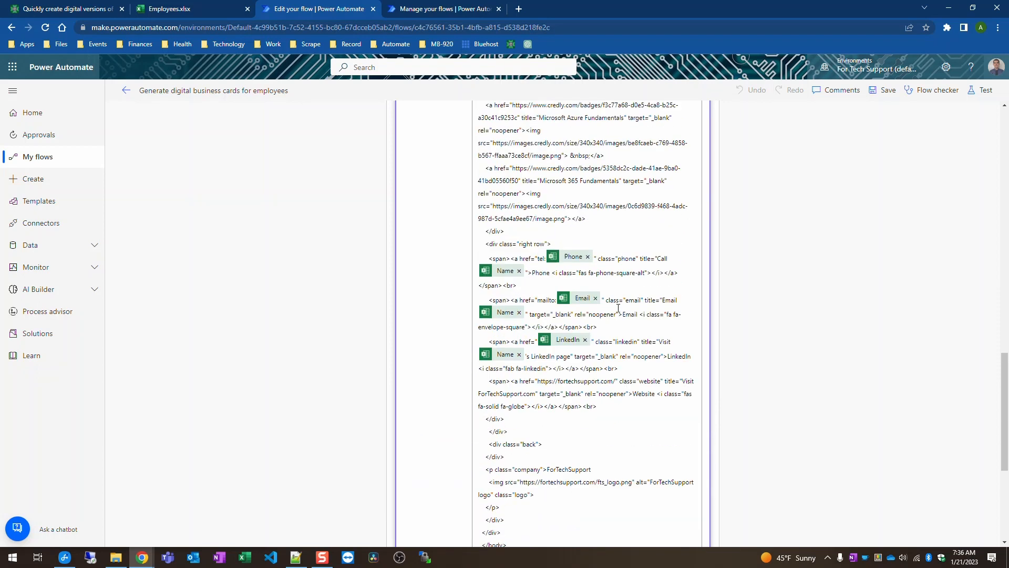
scroll(622, 287, down, 5)
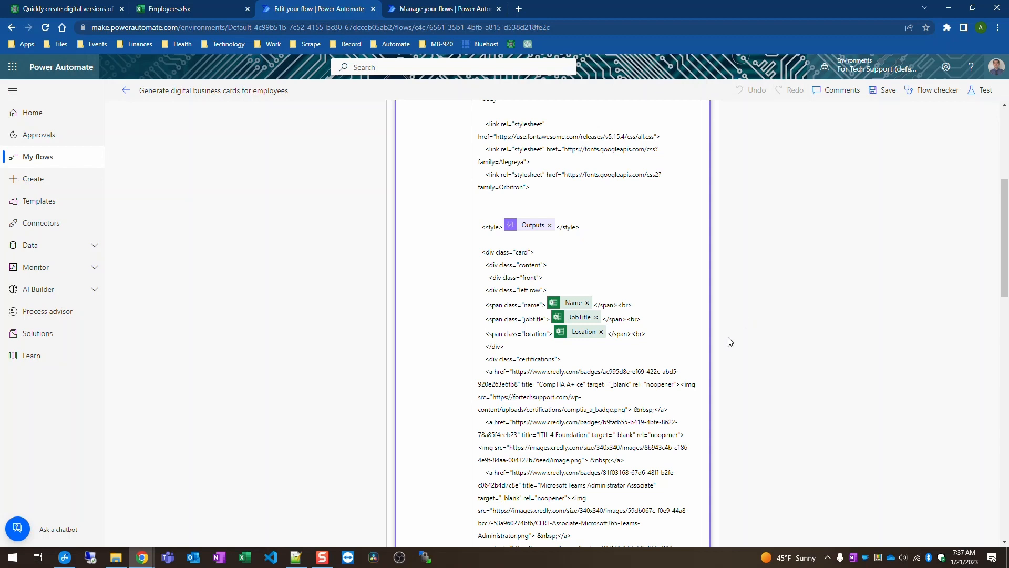
scroll(730, 342, down, 1)
scroll(730, 341, down, 4)
scroll(594, 136, up, 1)
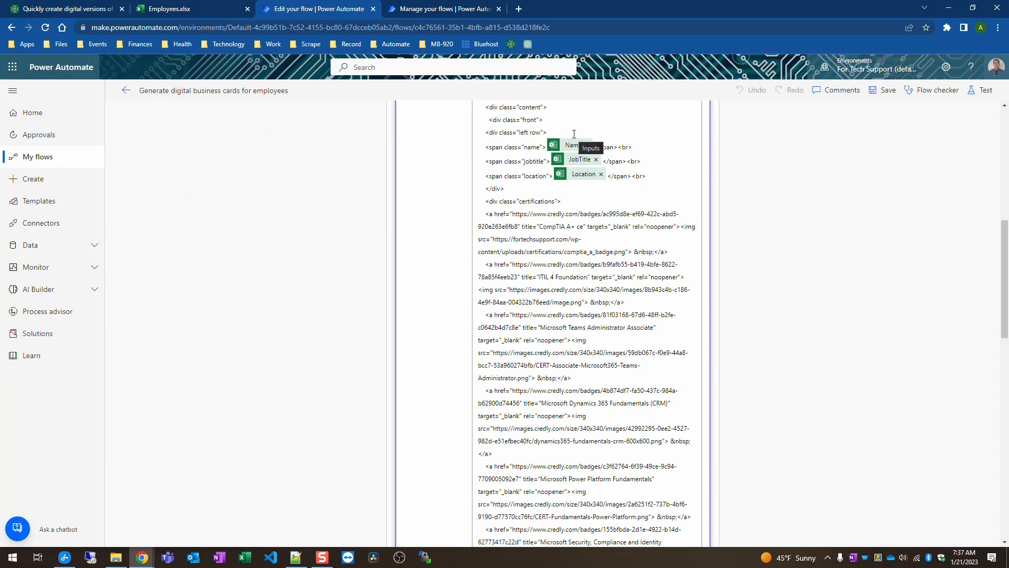
scroll(604, 218, up, 4)
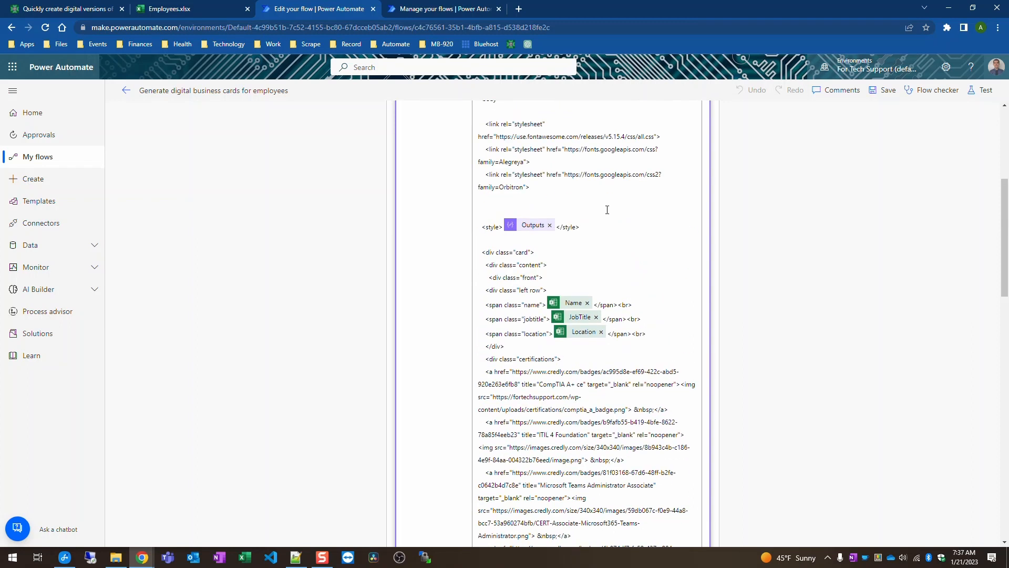
Step: Insert Name, JobTitle, Location, Phone, Email and LinkedIn dynamic content into the HTML input
click(640, 357)
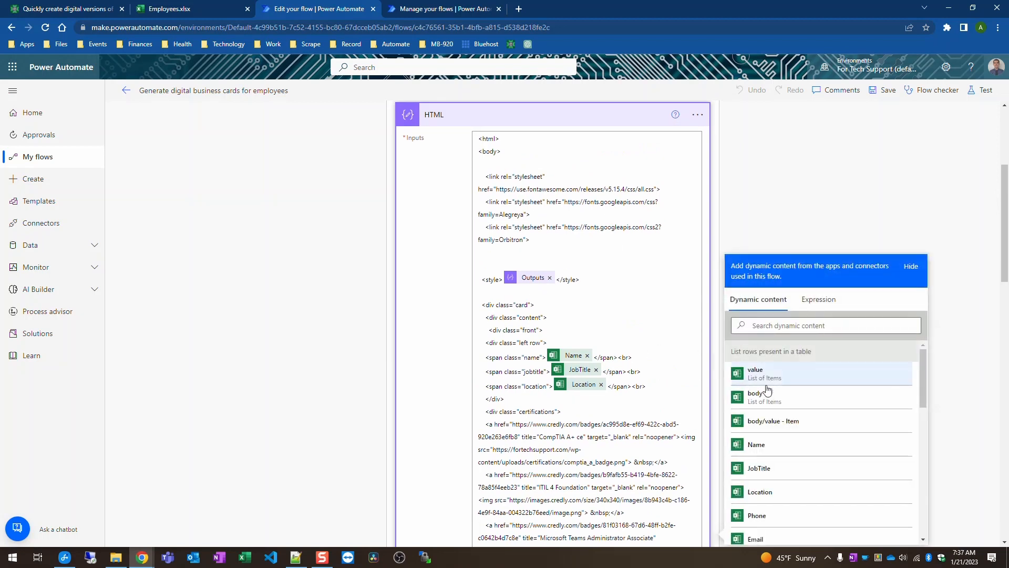
scroll(802, 473, down, 4)
scroll(803, 478, up, 4)
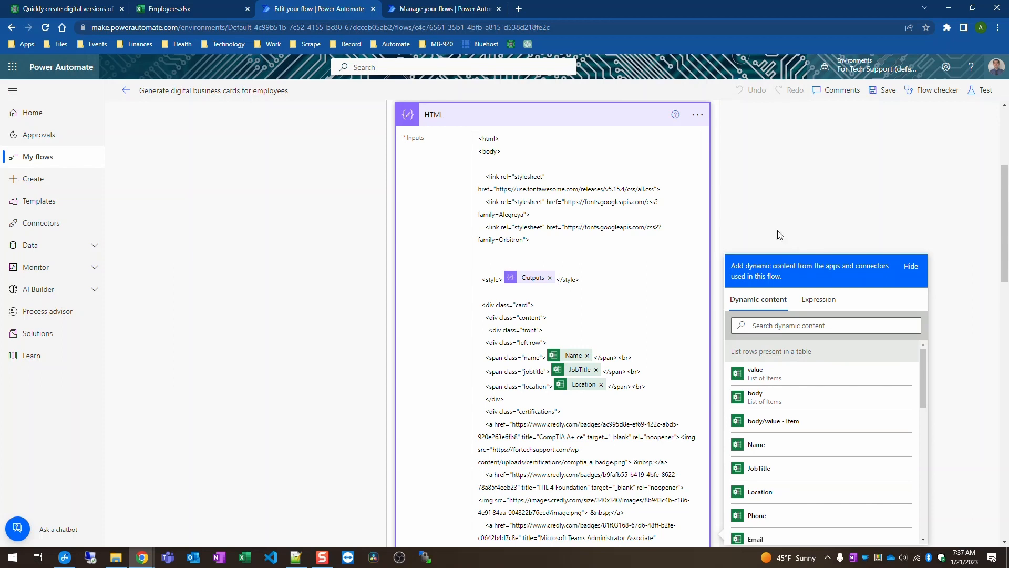
scroll(637, 365, down, 9)
scroll(638, 365, down, 4)
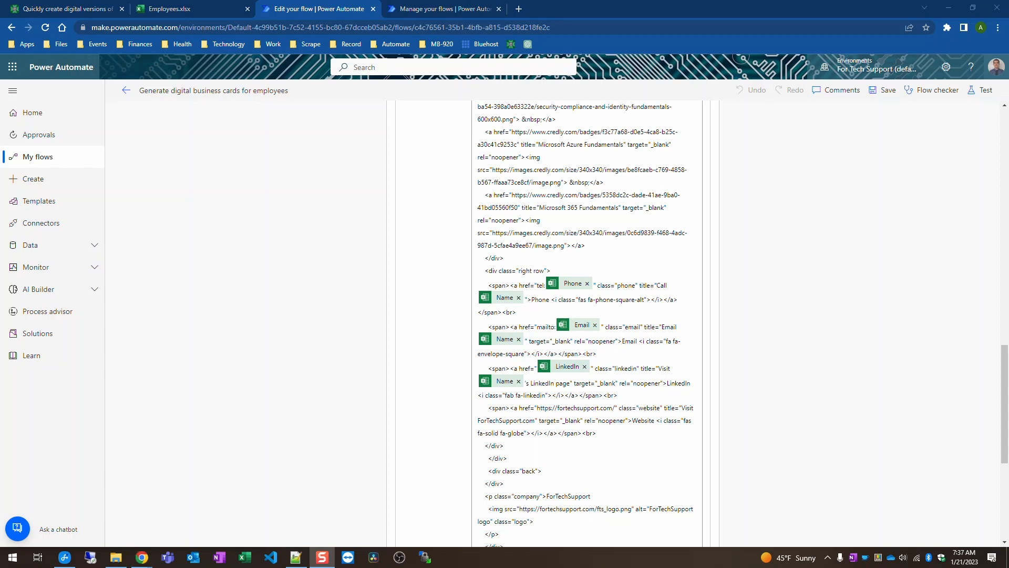
scroll(674, 348, up, 15)
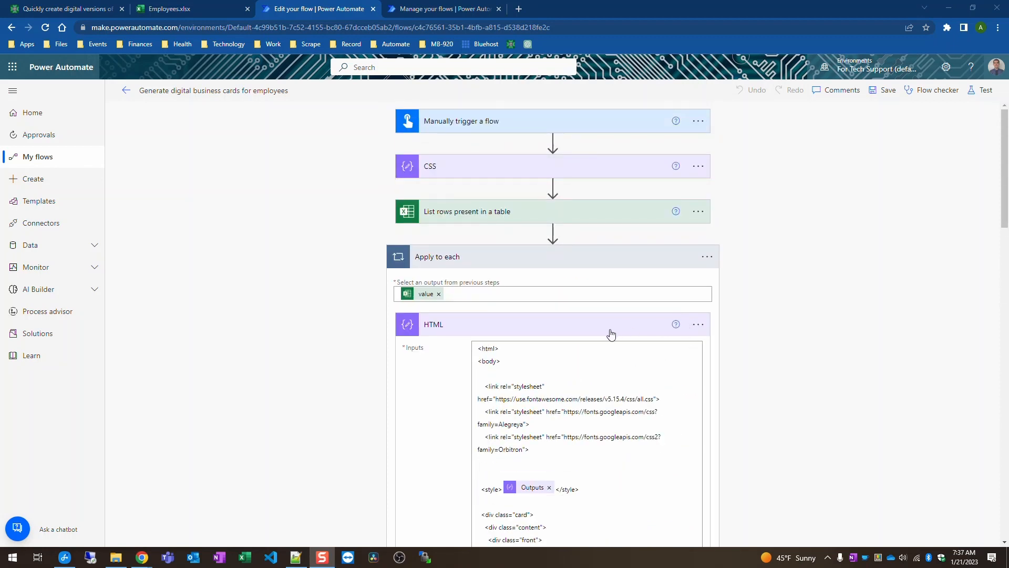
Step: Collapse the HTML step to review Create file, then go back to the flow's details page
click(610, 334)
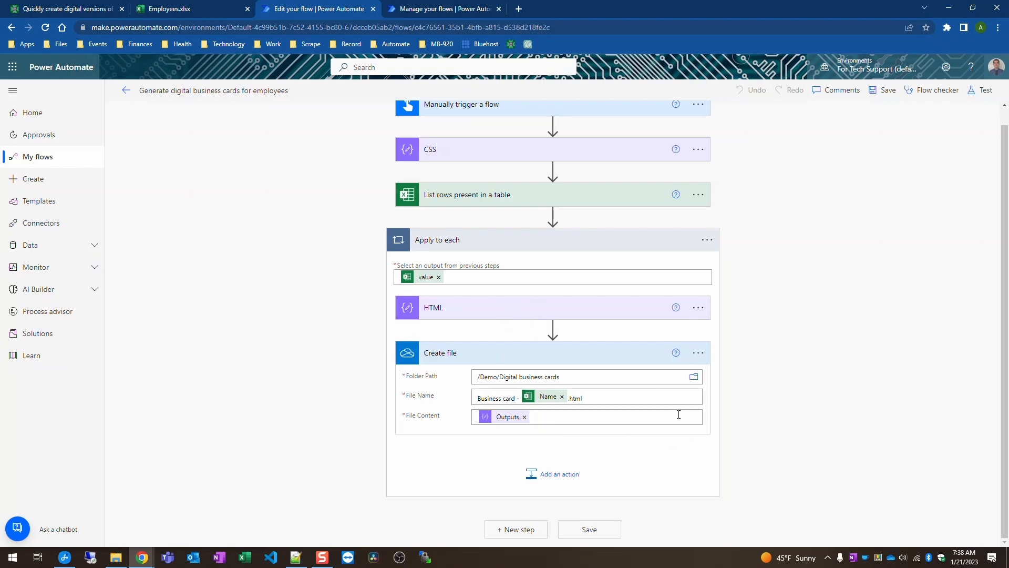
click(125, 90)
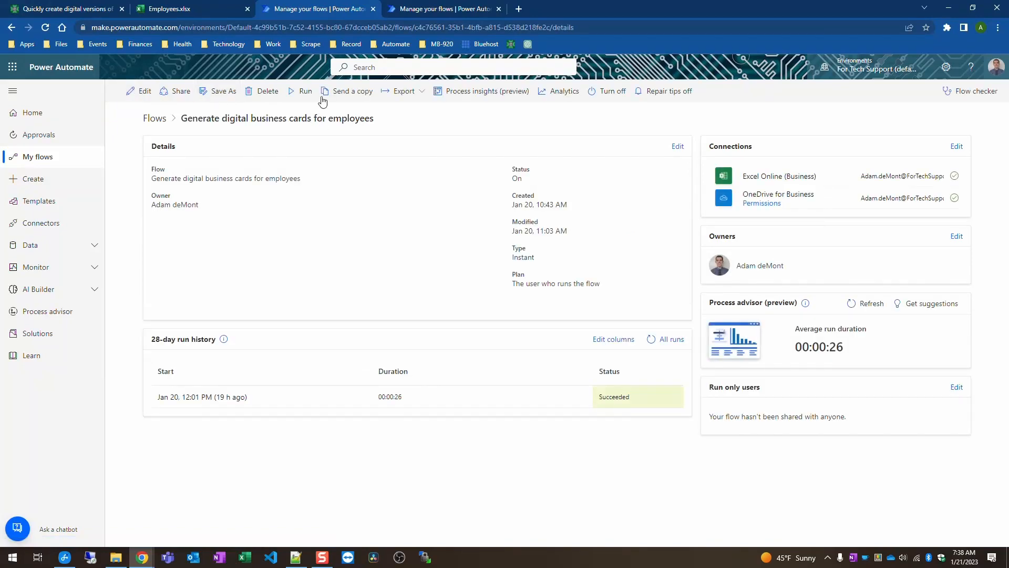
click(195, 14)
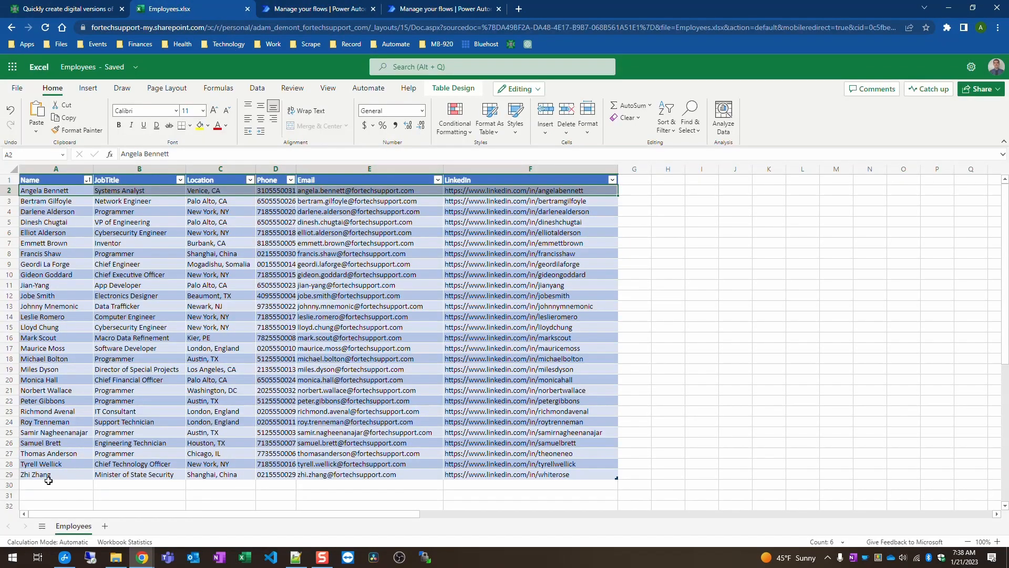
click(23, 474)
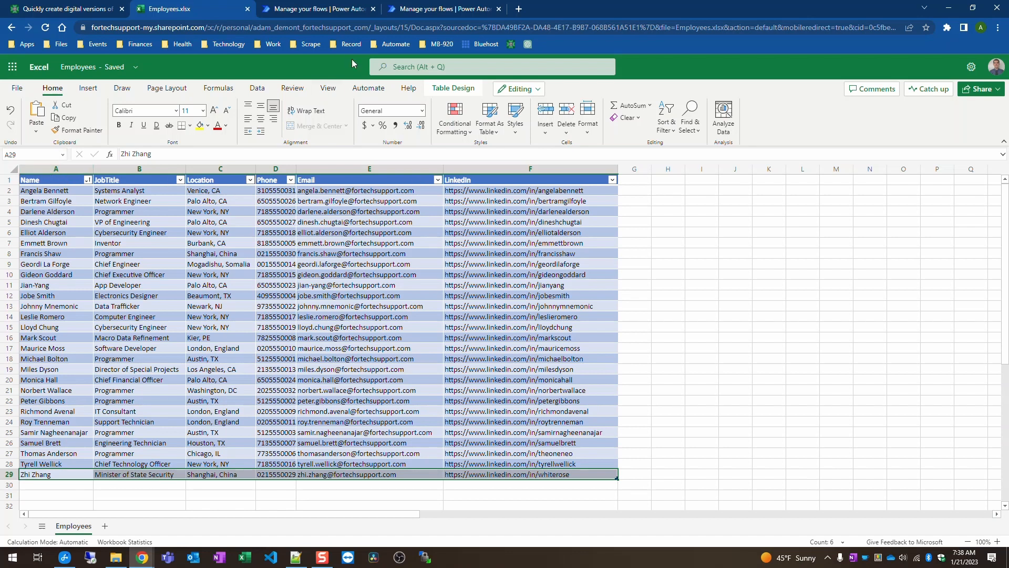
click(334, 10)
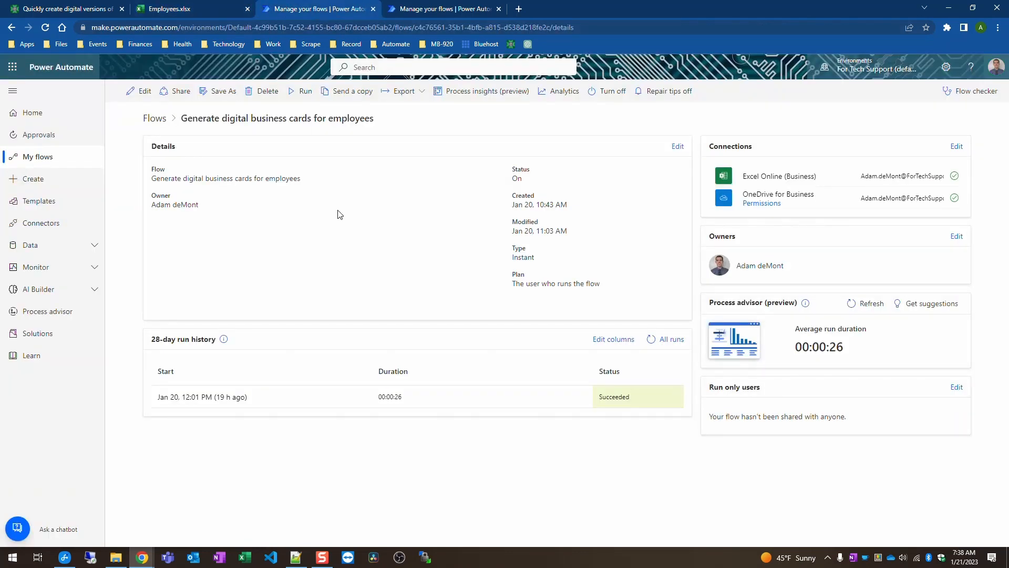
key(alt+Tab)
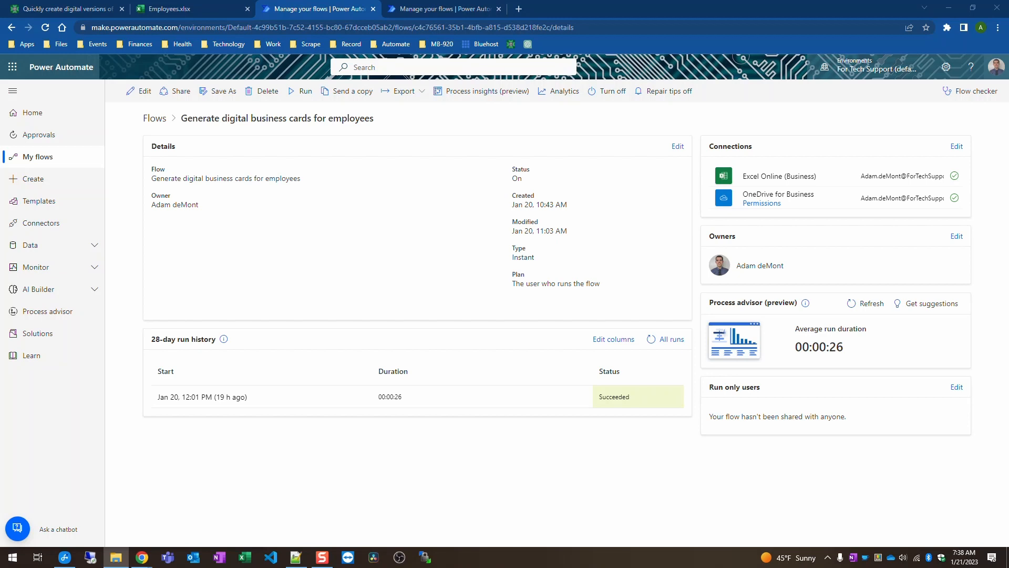
Step: Bring the Digital business cards folder onscreen, collapse This PC and OneDrive, and dock it right
drag(1008, 121, 667, 121)
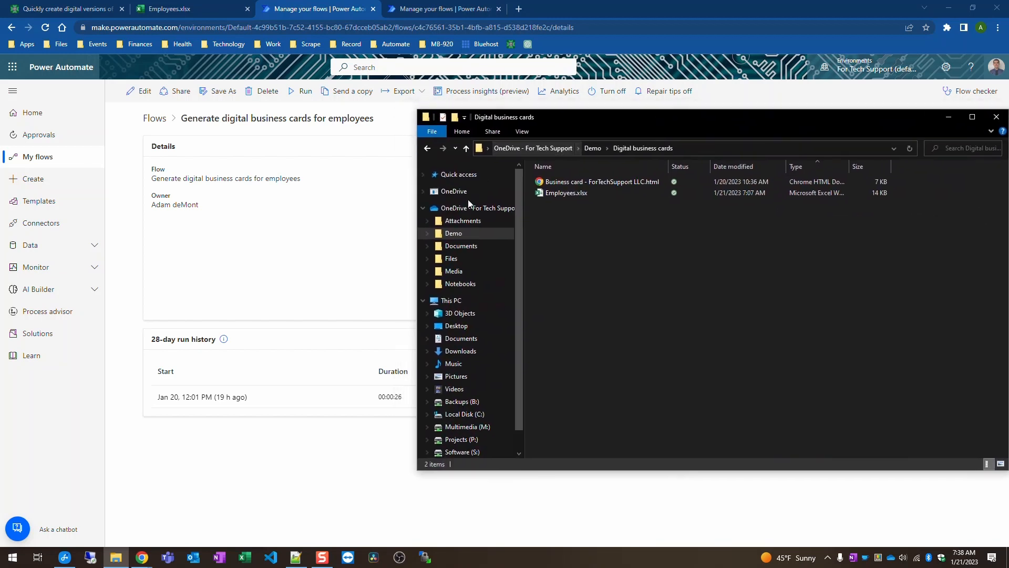
click(423, 300)
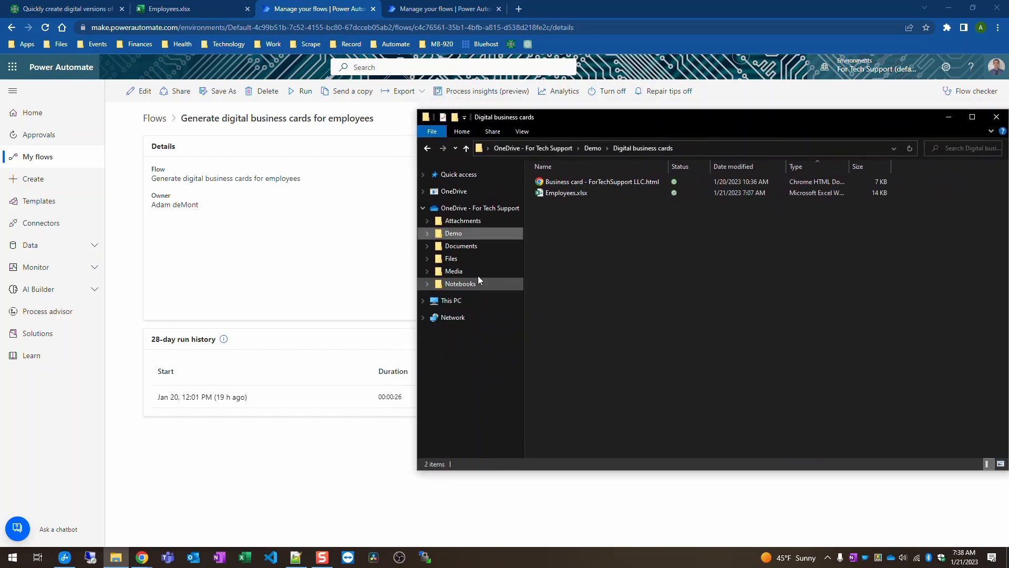
click(423, 208)
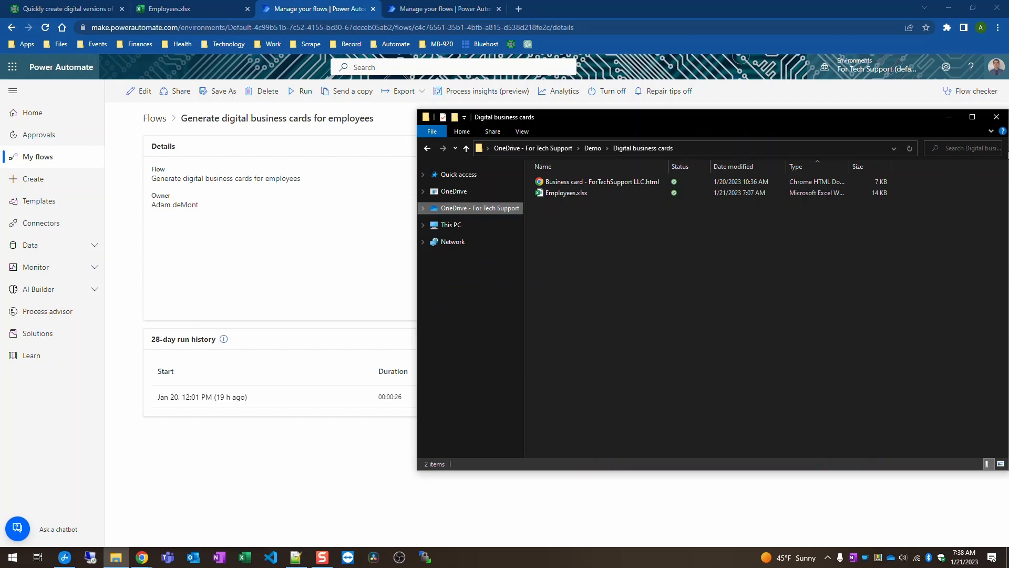
drag(418, 110, 644, 3)
Step: Resize and move the Chrome window left so the folder shows beside it
double_click(559, 6)
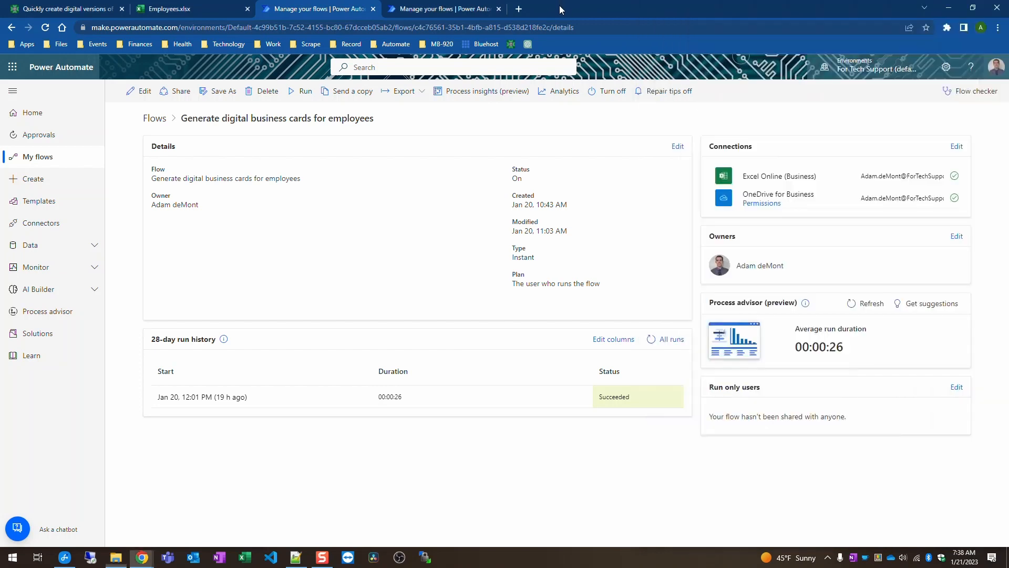
double_click(578, 11)
drag(840, 19, 603, 20)
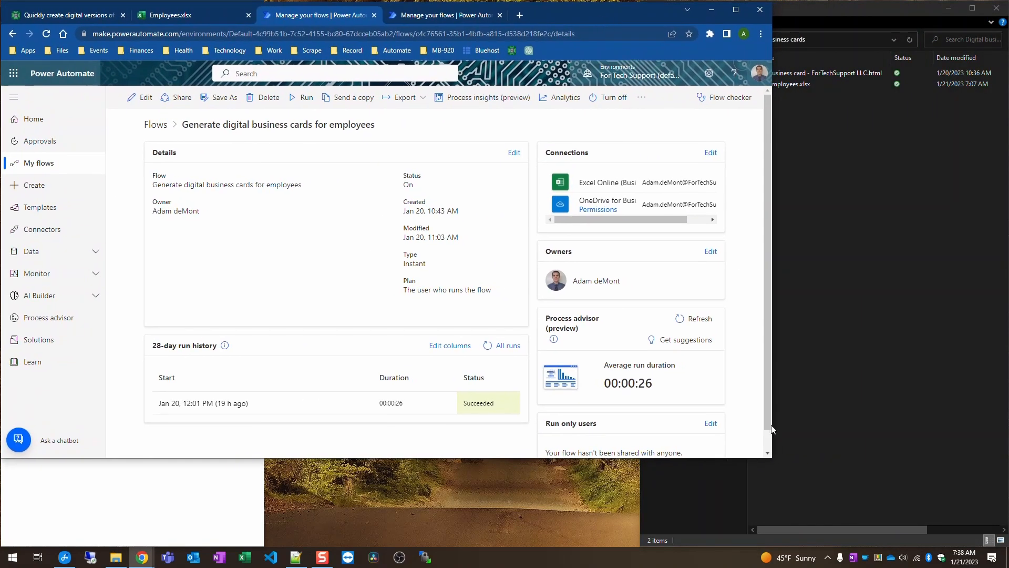
drag(773, 462, 652, 557)
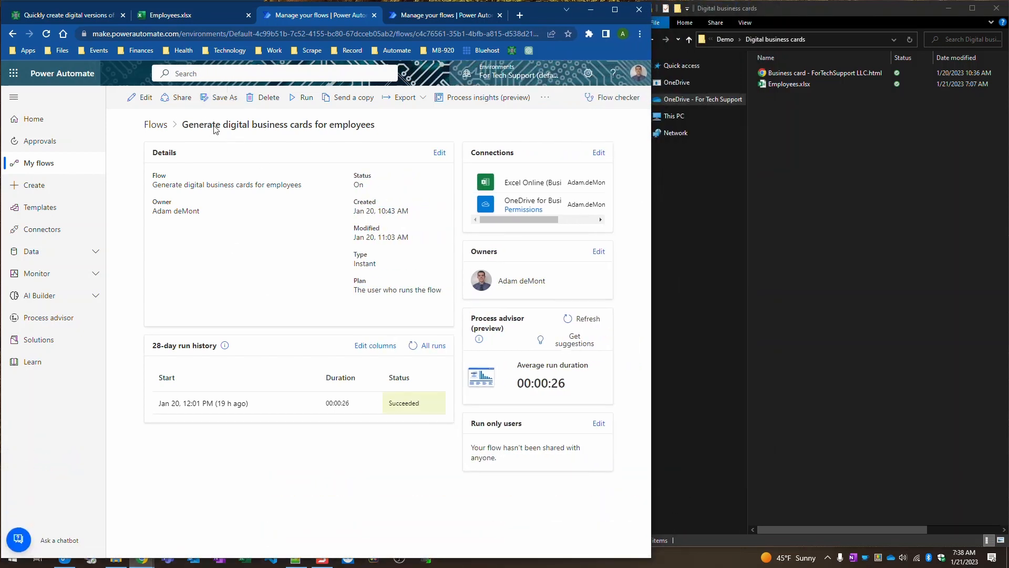
Step: Start a manual run of the flow and dismiss the confirmation
click(304, 98)
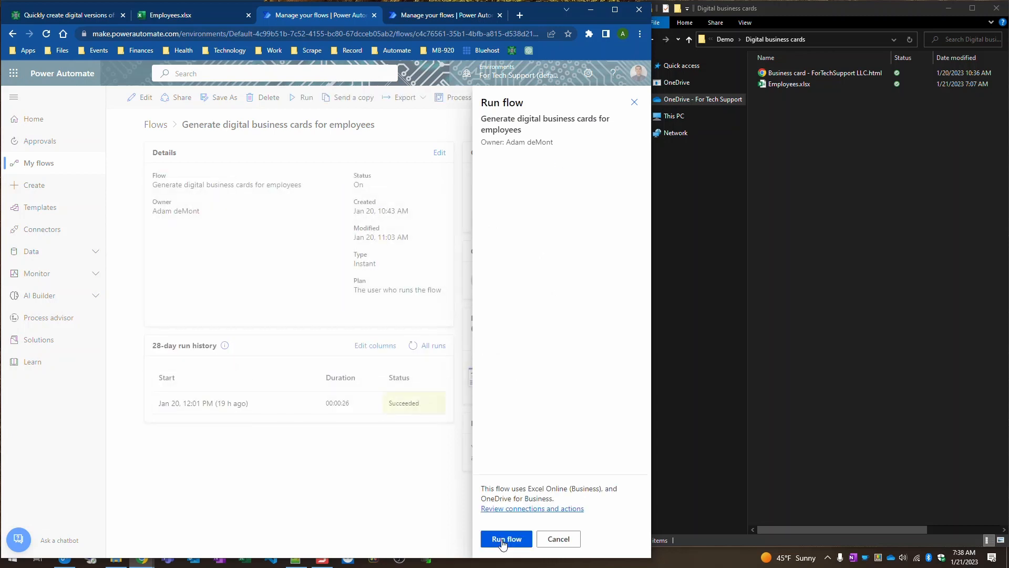
click(503, 541)
click(503, 542)
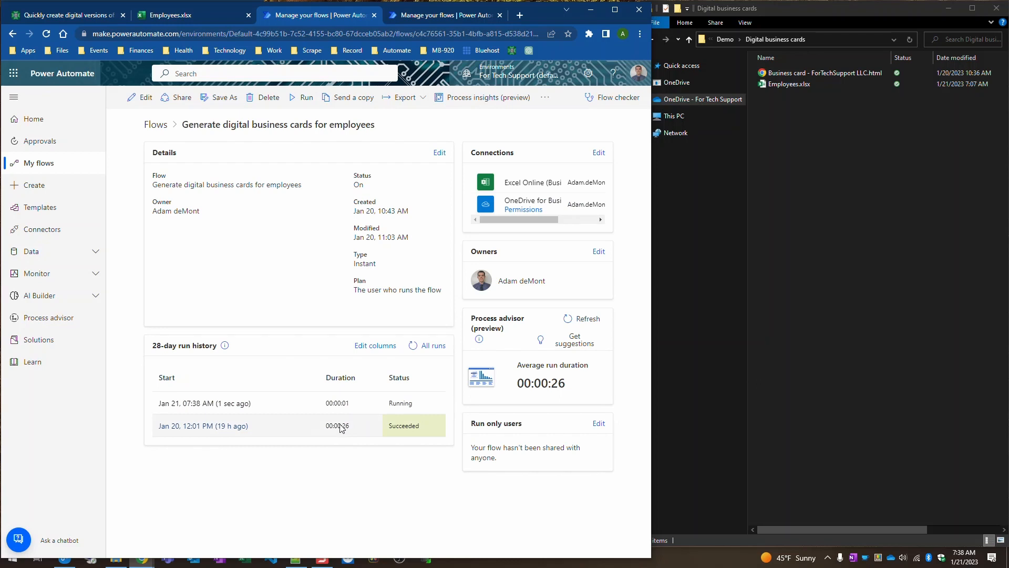
Step: Refresh run history, open the newest run, and confirm Apply to each ran 28 iterations
click(414, 345)
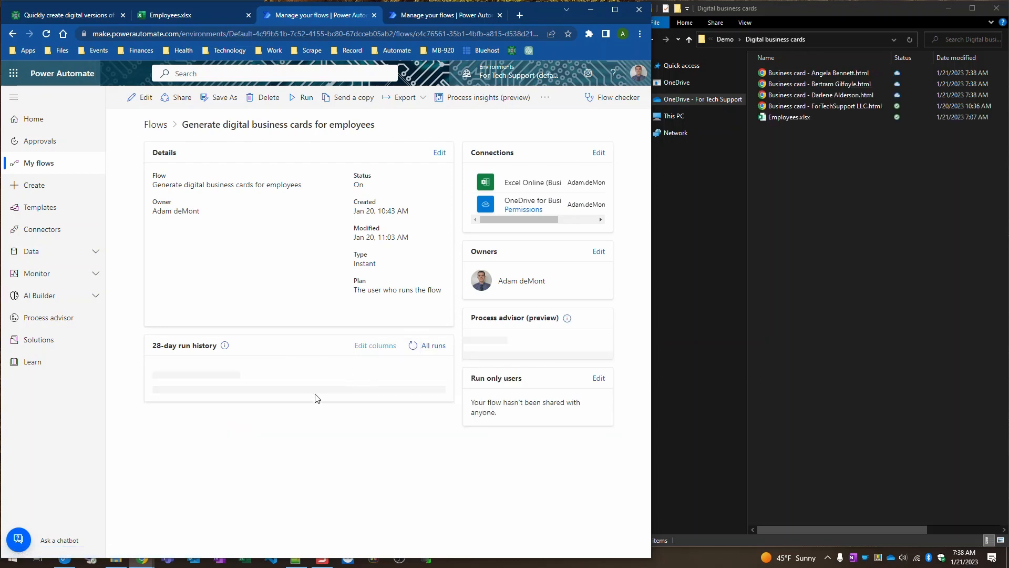
click(210, 403)
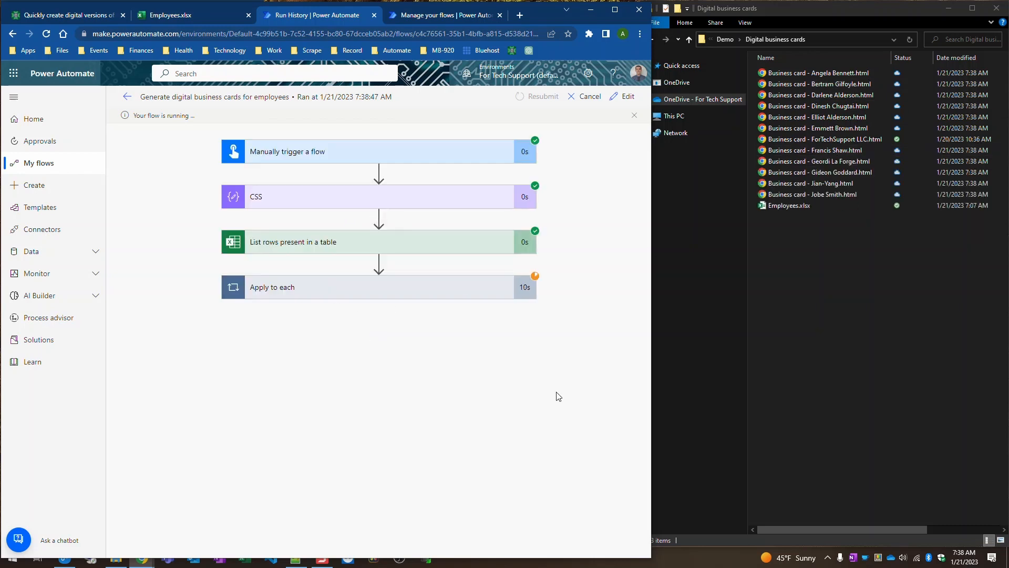
click(432, 289)
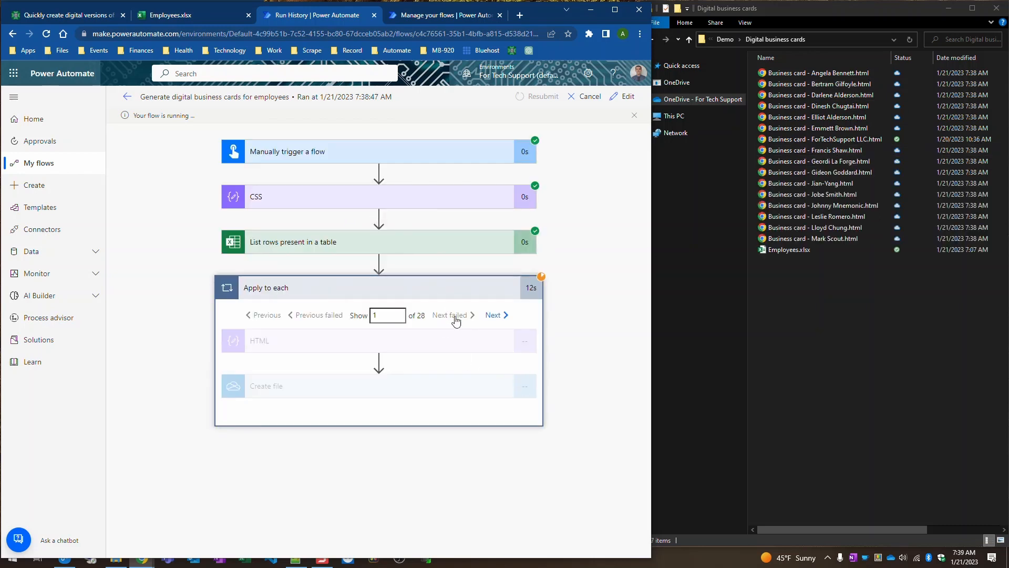
drag(450, 316, 419, 316)
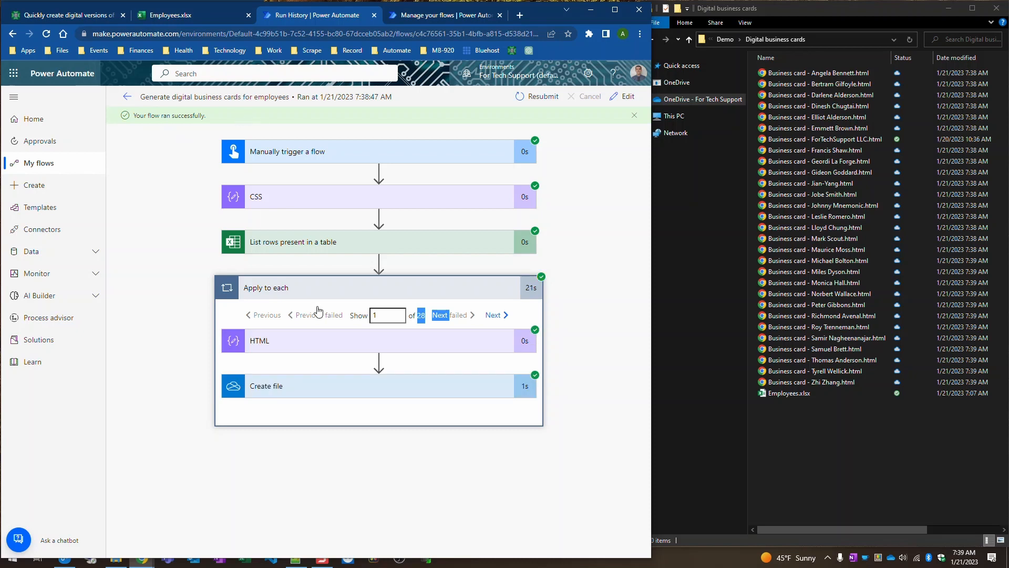
Step: Inspect the run's Create file and HTML inputs and outputs for the first employee's card
click(420, 384)
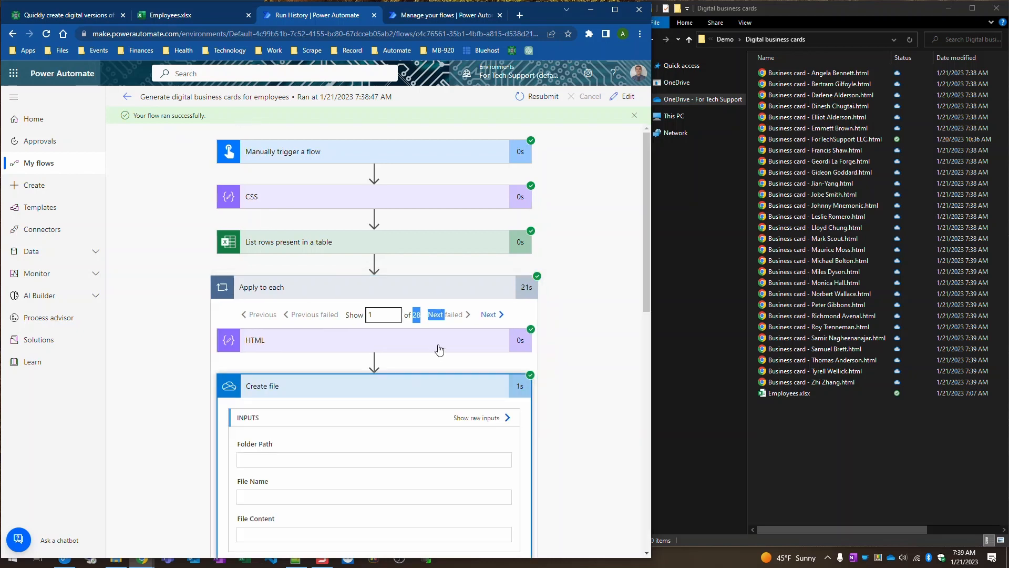
click(438, 344)
scroll(538, 320, down, 5)
scroll(538, 319, down, 10)
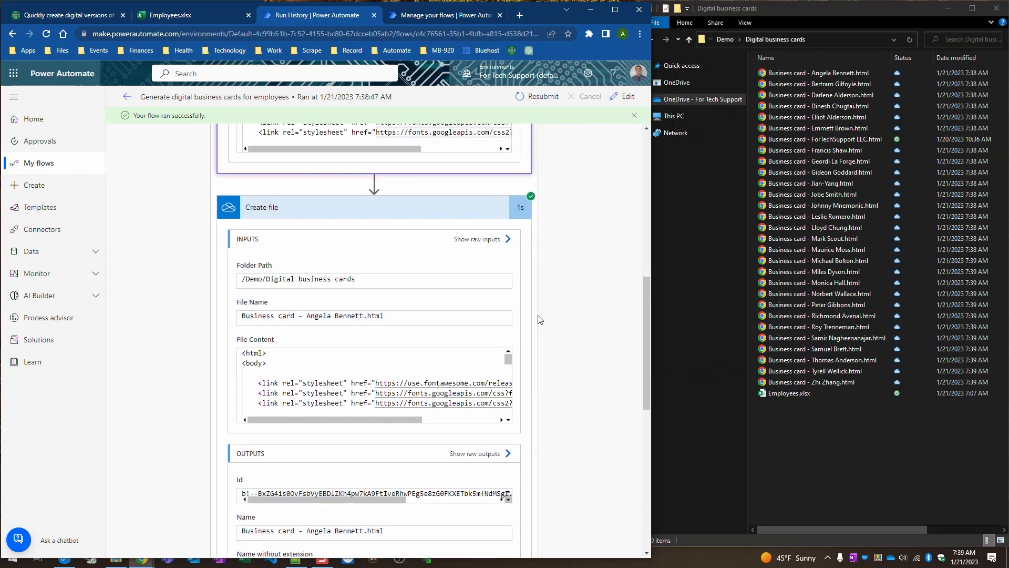
scroll(539, 320, down, 4)
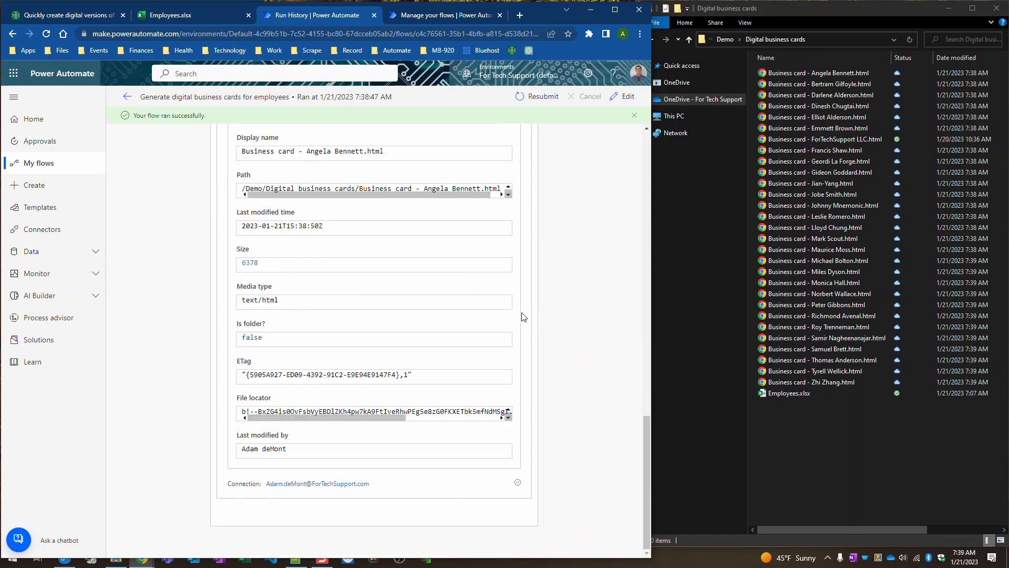
scroll(455, 336, up, 8)
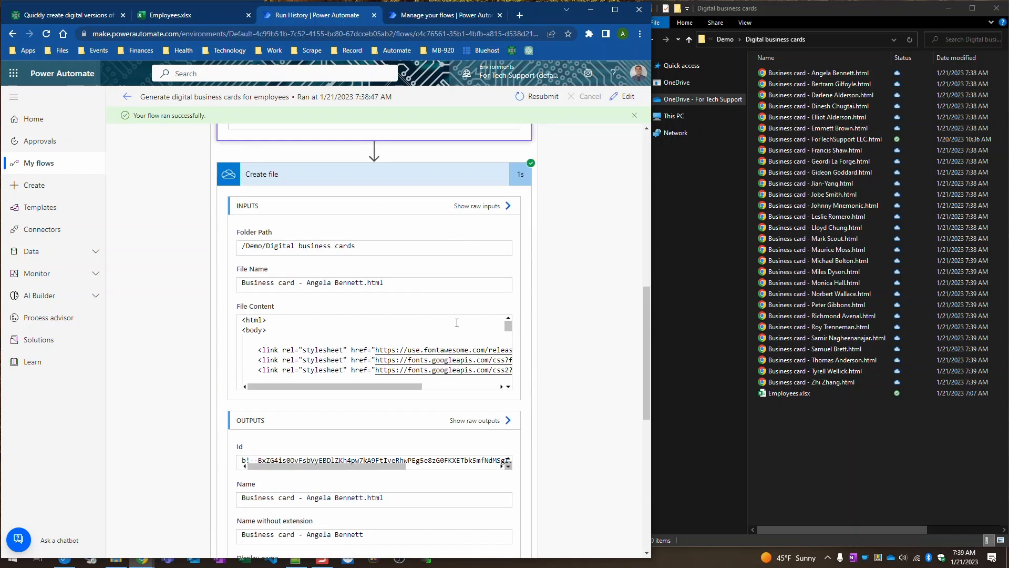
scroll(513, 308, up, 10)
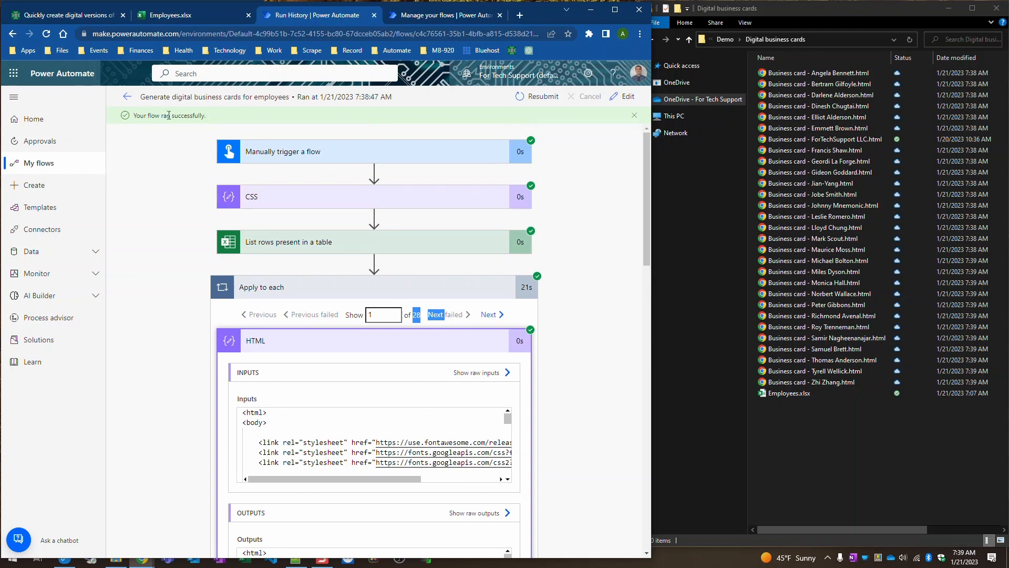
click(813, 139)
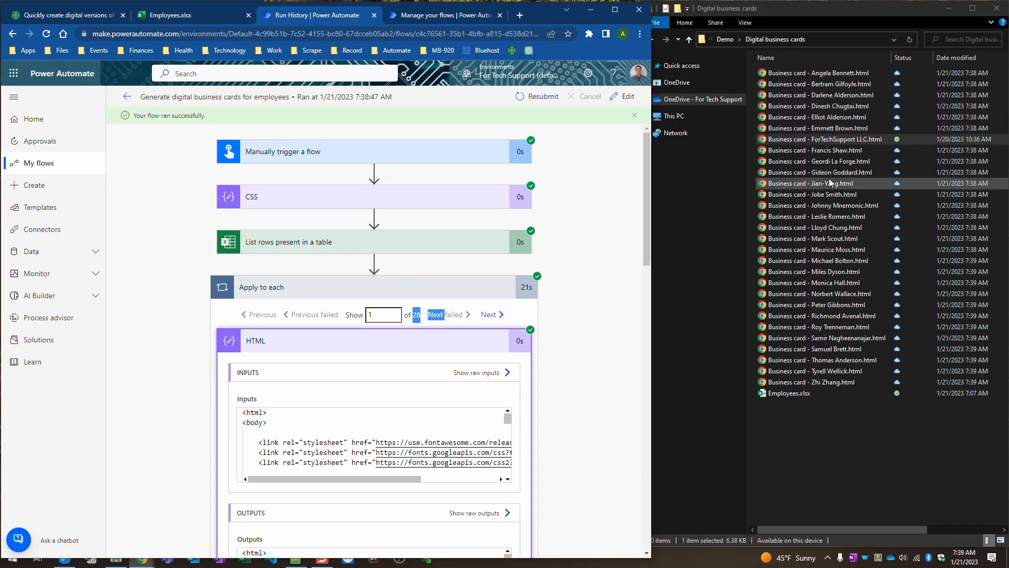
Step: Open three employees' business card HTML files from the folder in Chrome
double_click(836, 164)
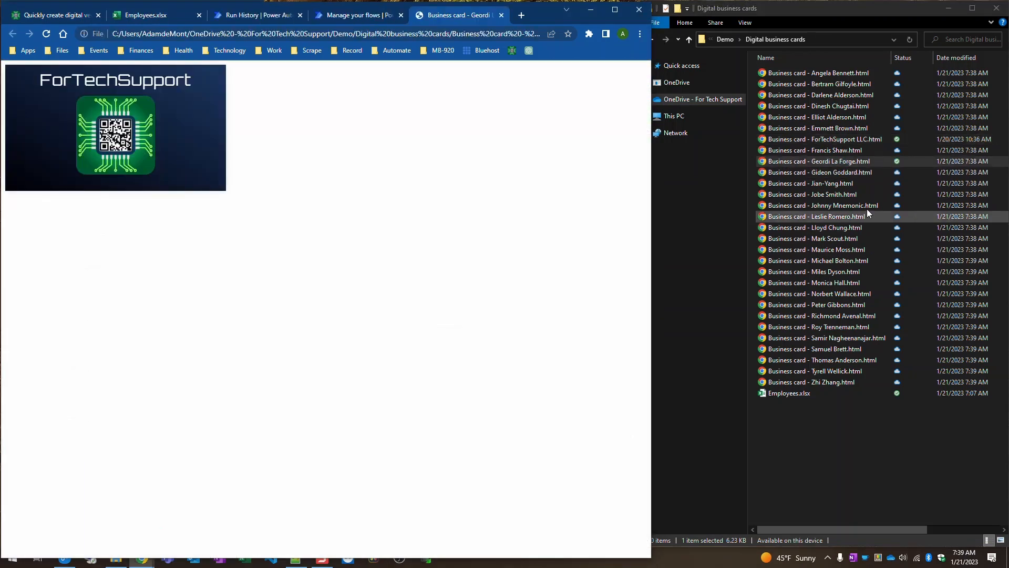
click(830, 205)
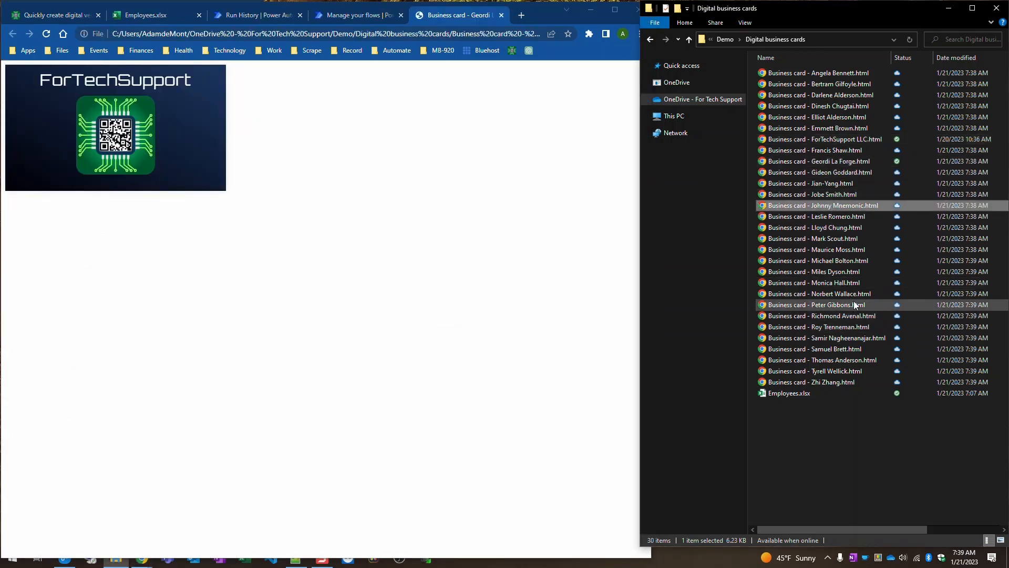
double_click(840, 209)
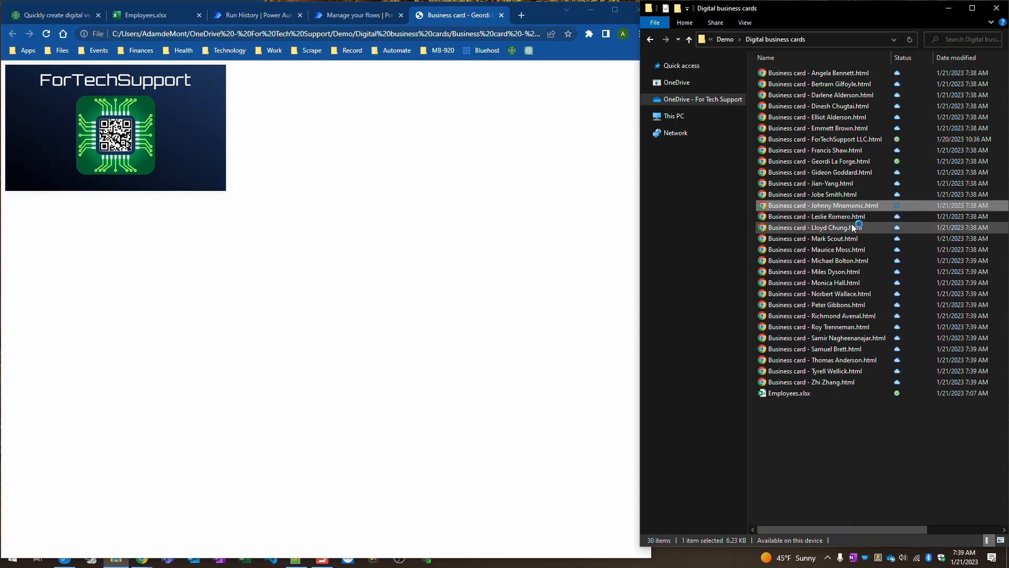
double_click(834, 328)
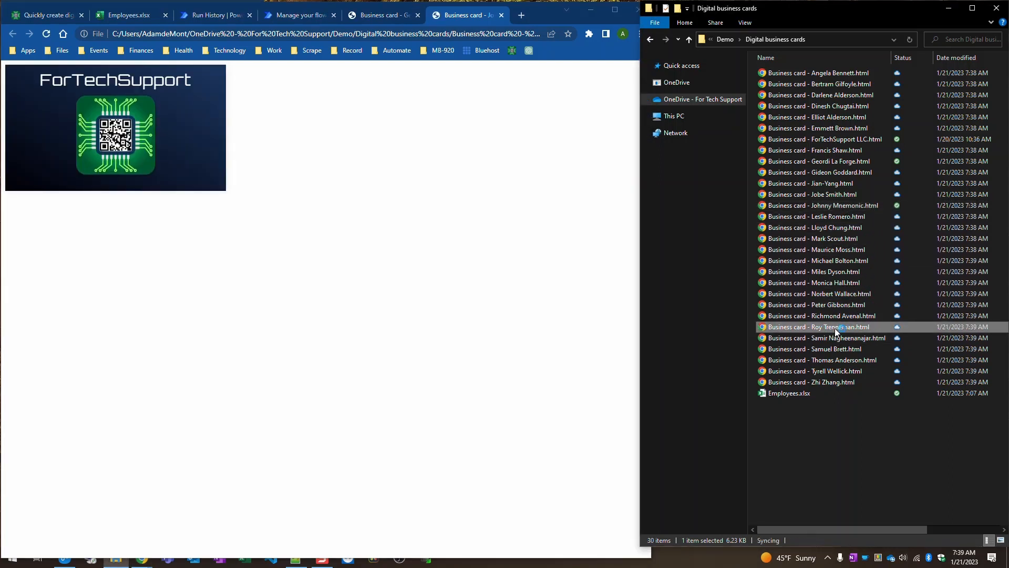
Step: Browse the business card tabs, flipping each card between its details and QR side
click(335, 17)
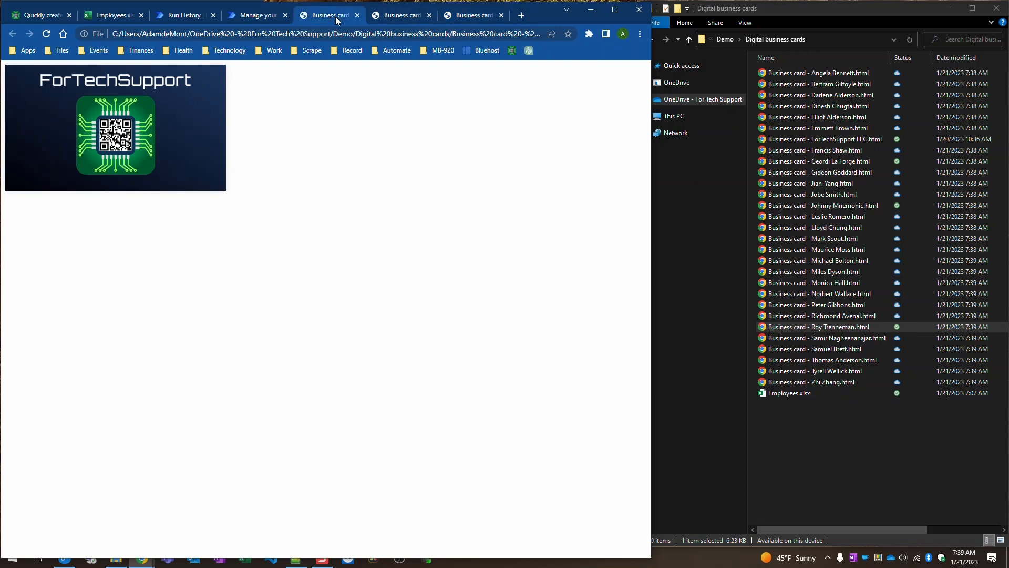
click(402, 19)
click(460, 16)
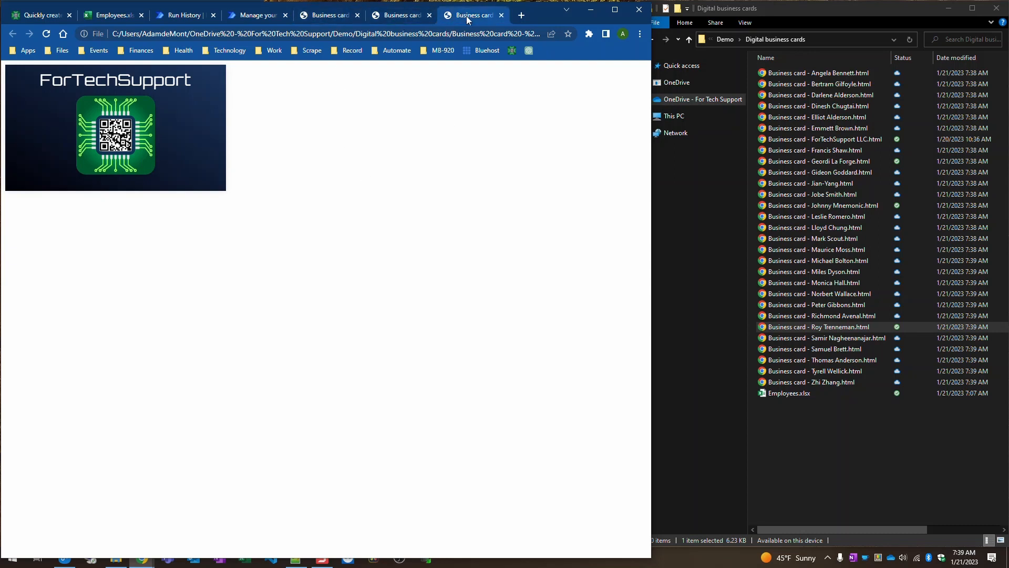
click(328, 17)
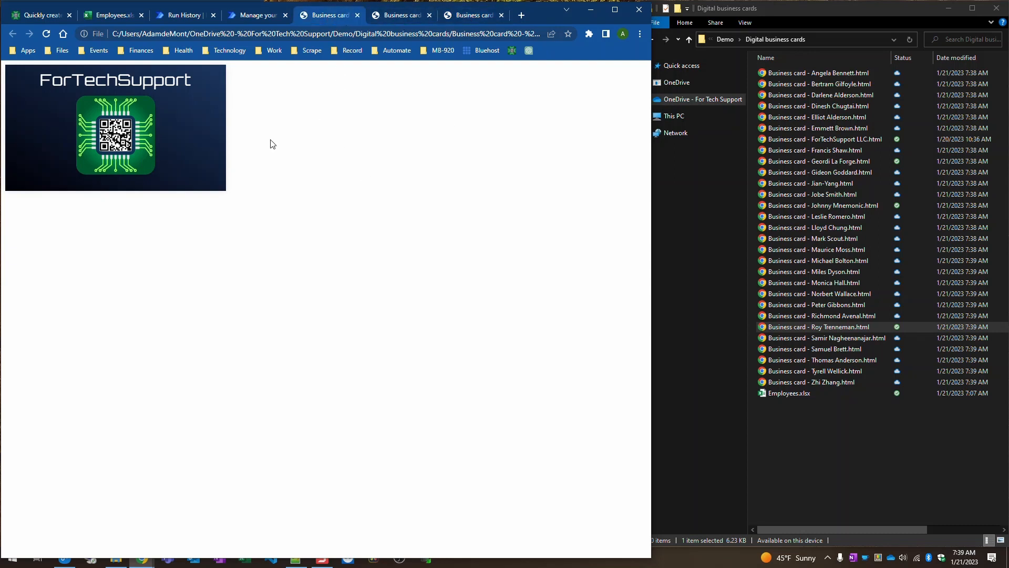
mouse_move(162, 137)
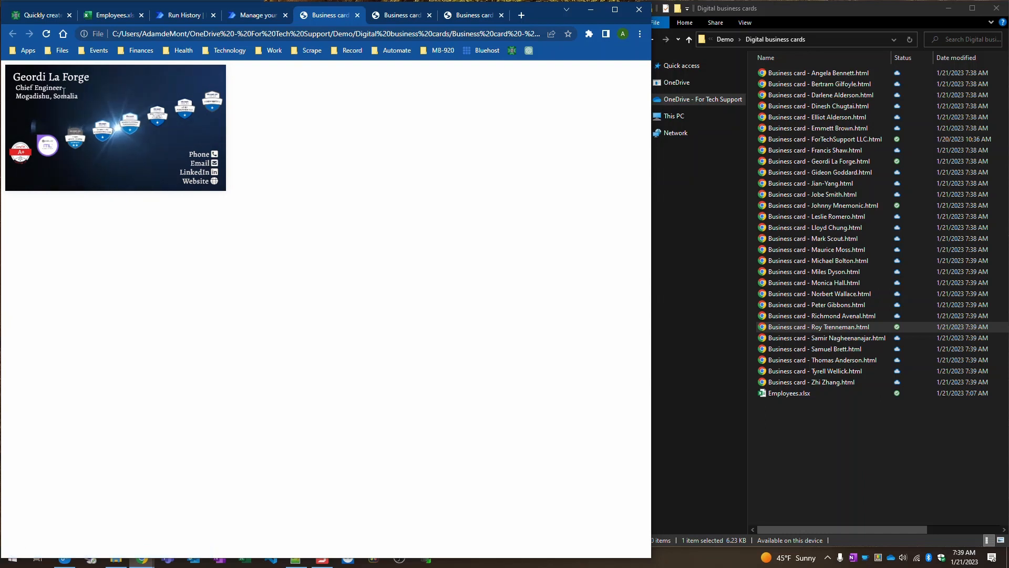
click(398, 14)
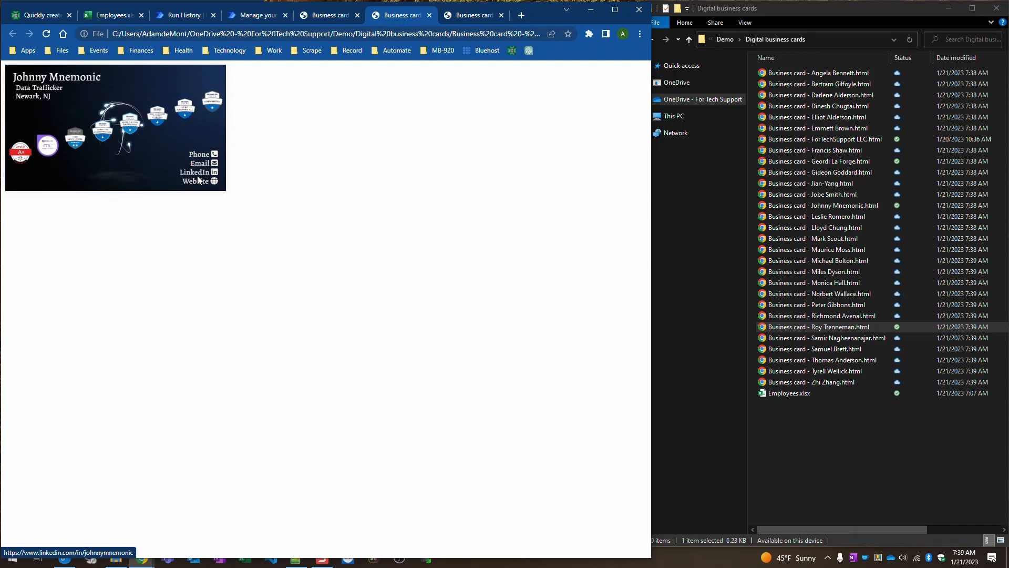
click(470, 15)
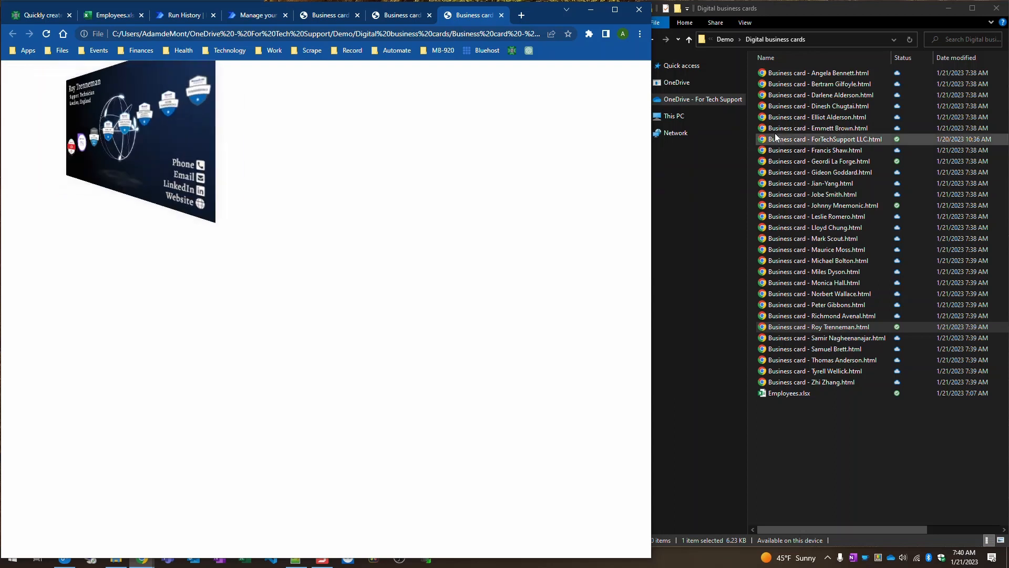
click(866, 105)
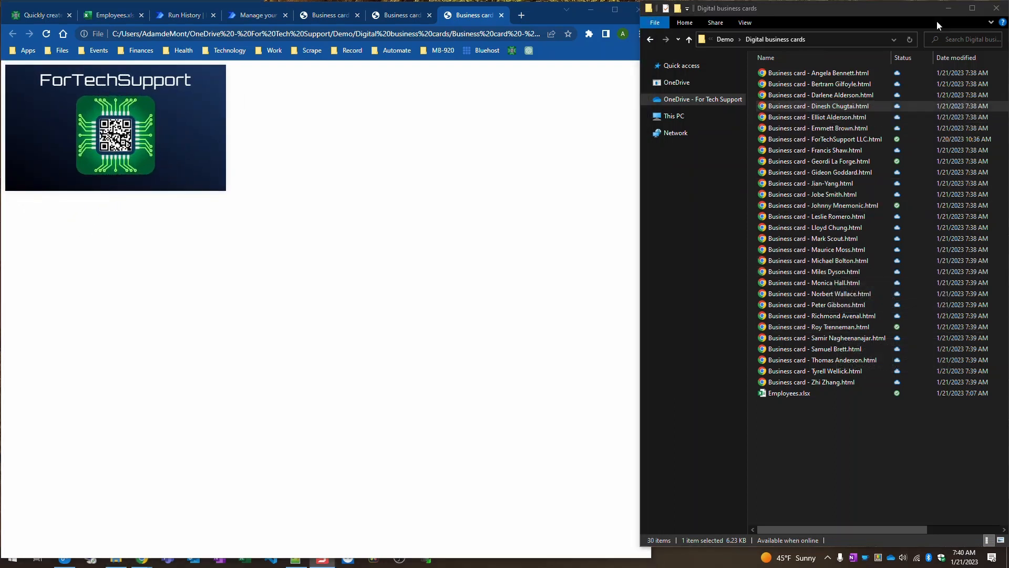
Step: Close the business cards folder, maximize Chrome and close the three Business card tabs
click(995, 10)
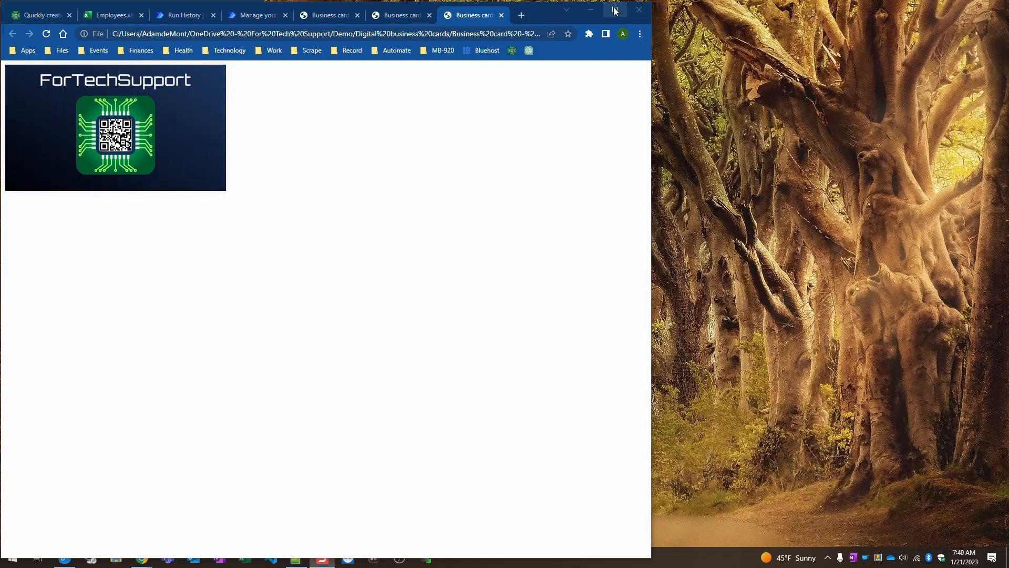
click(615, 10)
click(614, 9)
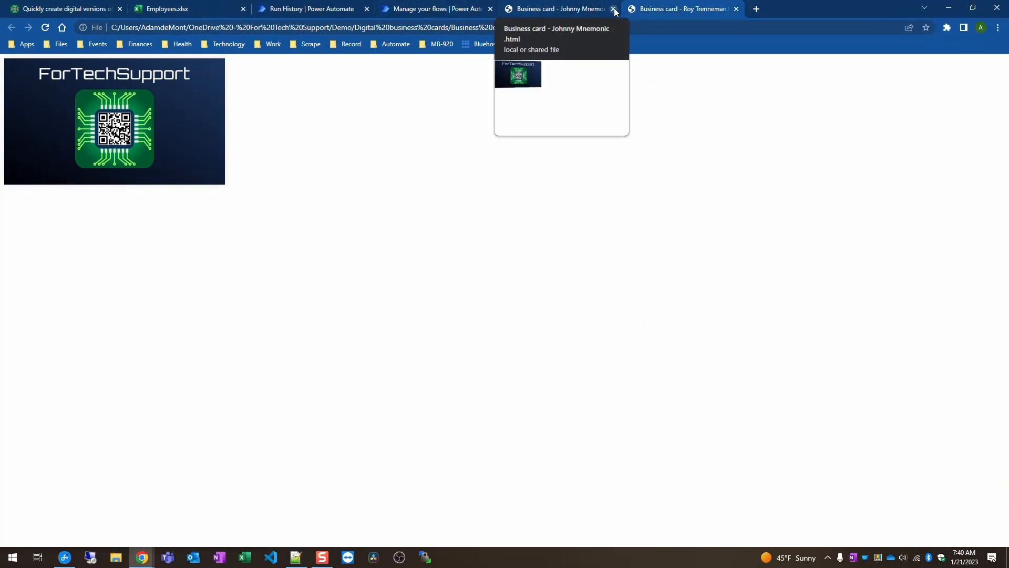
click(614, 8)
click(614, 9)
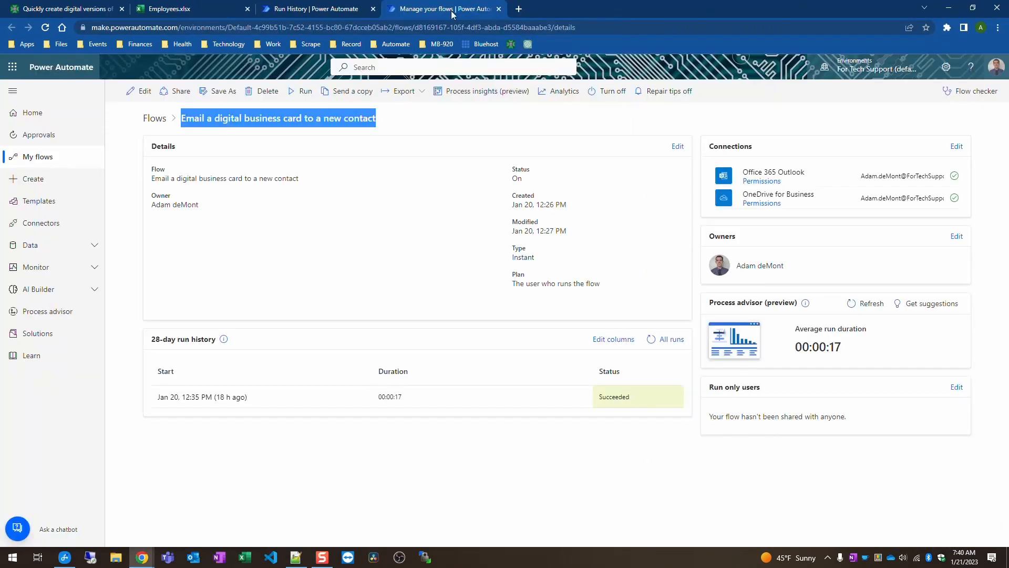
Step: Close the Employees.xlsx and Run History tabs to get back to the flow details page
click(248, 8)
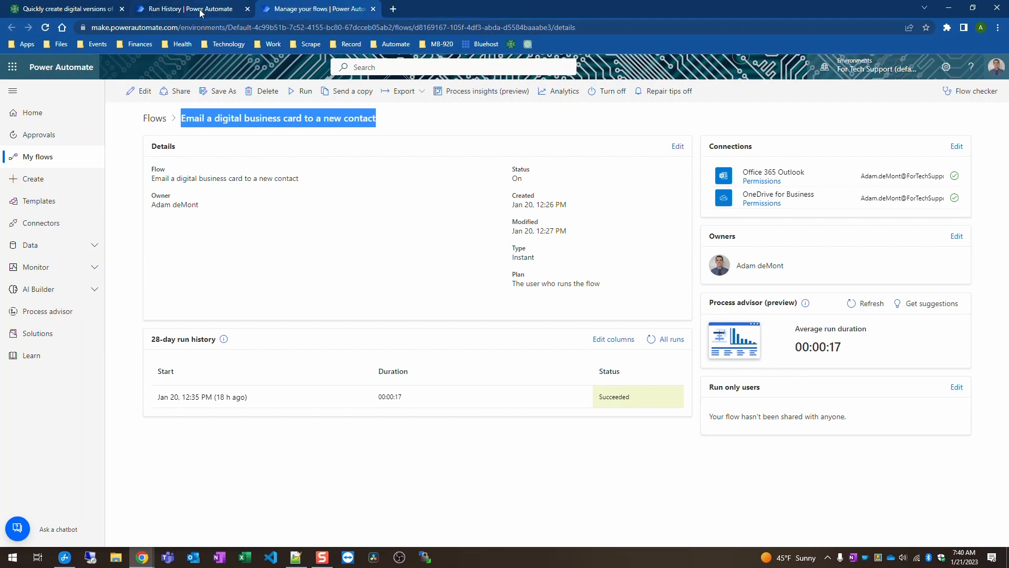
click(206, 11)
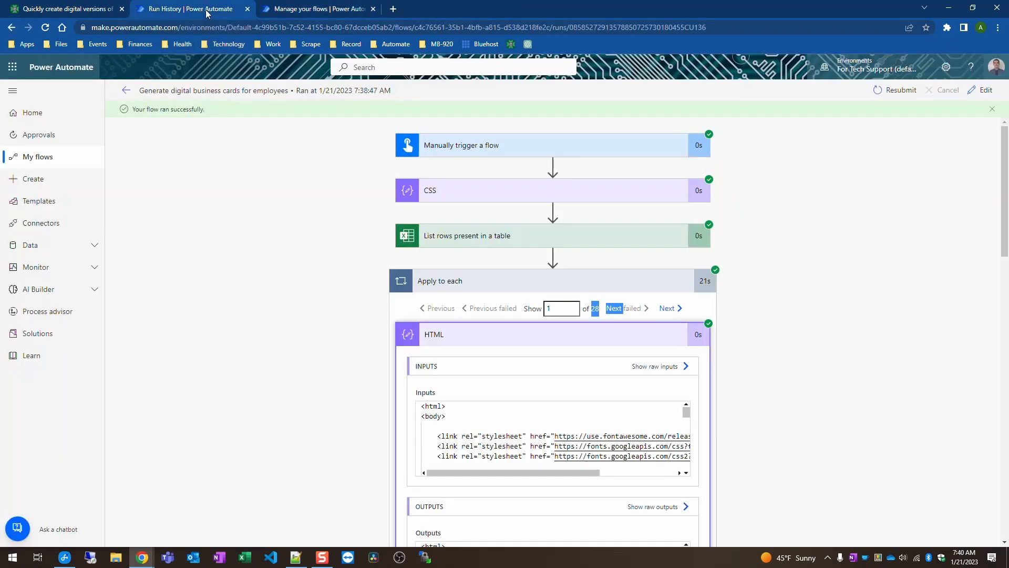
click(247, 9)
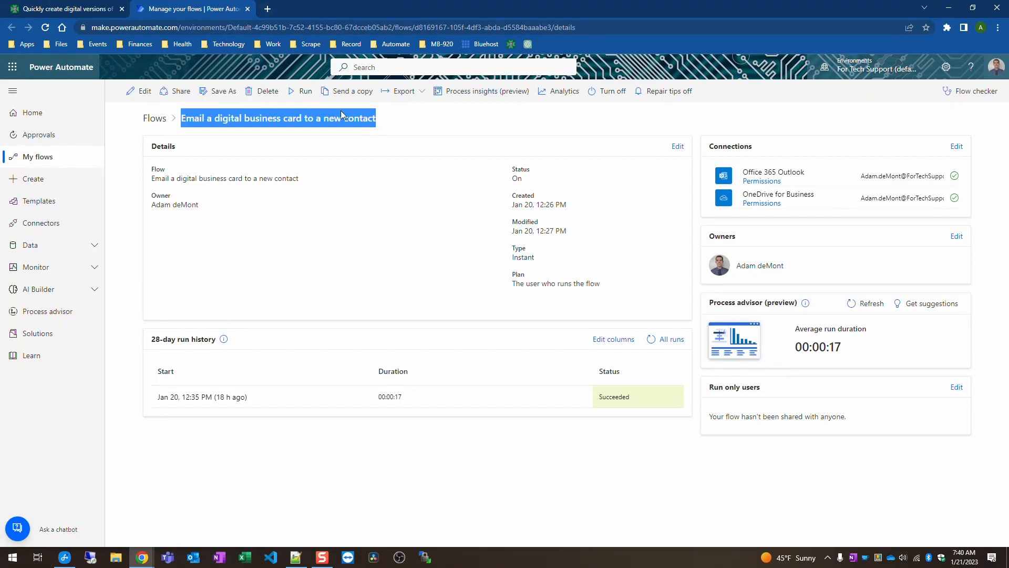
click(390, 118)
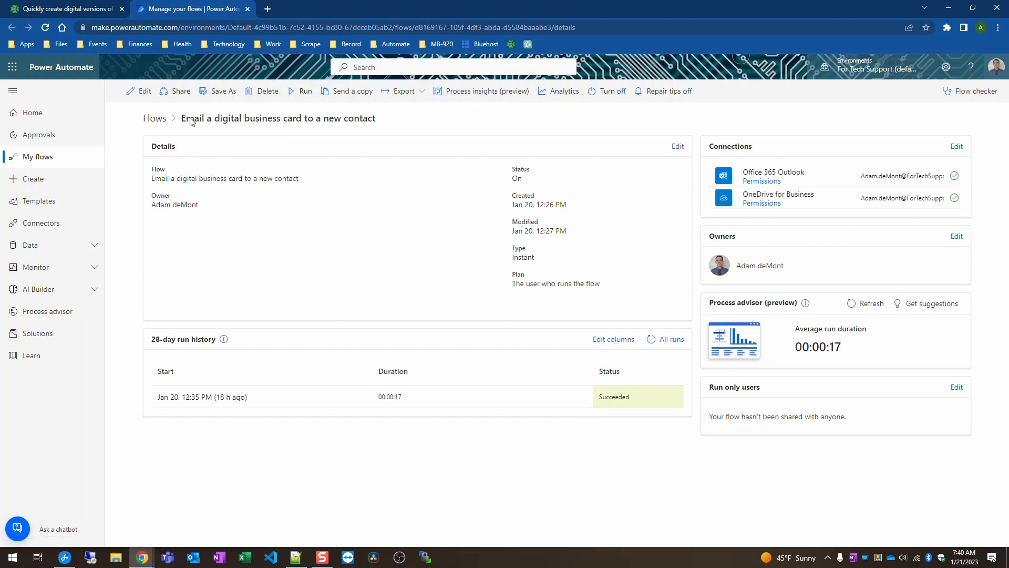
Step: Open the business card flow in the editor and expand the manual trigger's six inputs
click(141, 92)
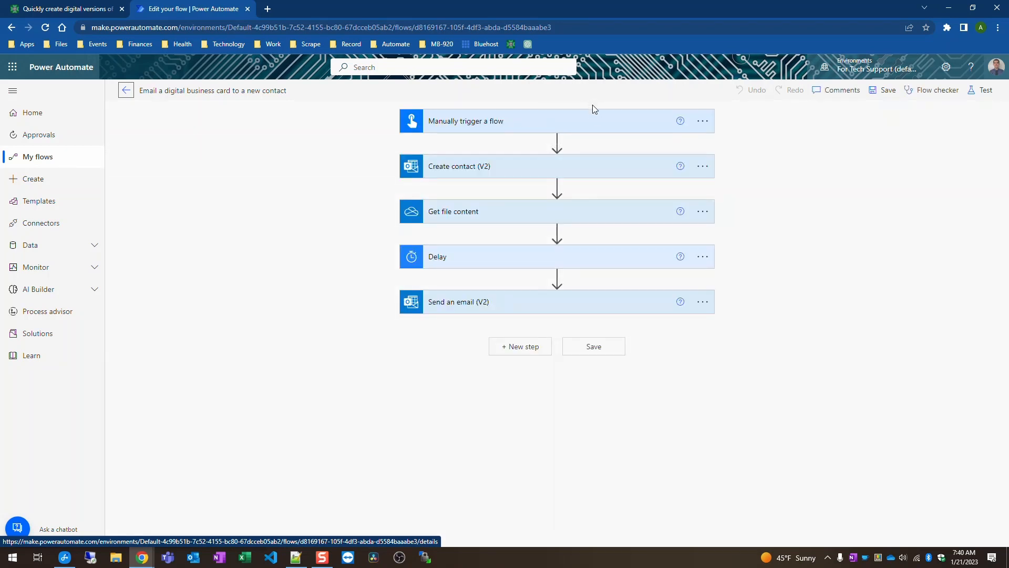
click(601, 125)
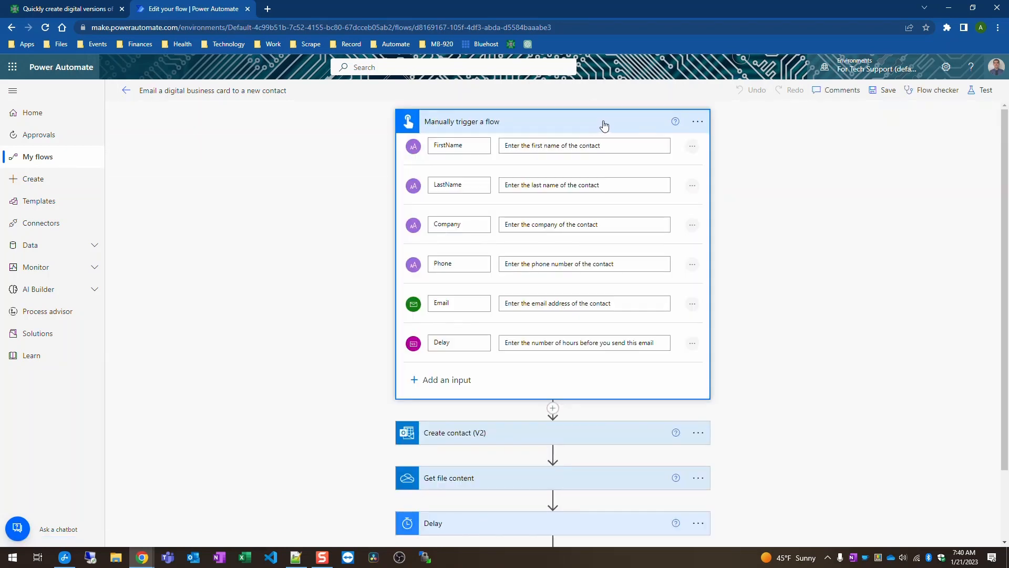
click(814, 232)
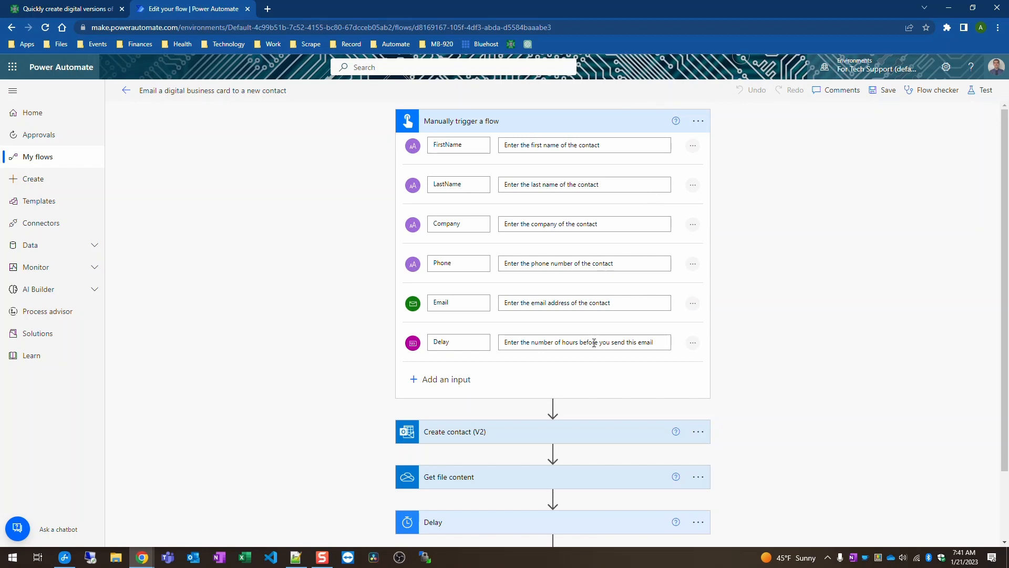
Step: Expand the Delay step and keep its unit as Second, with the count from the Delay input
scroll(620, 341, down, 2)
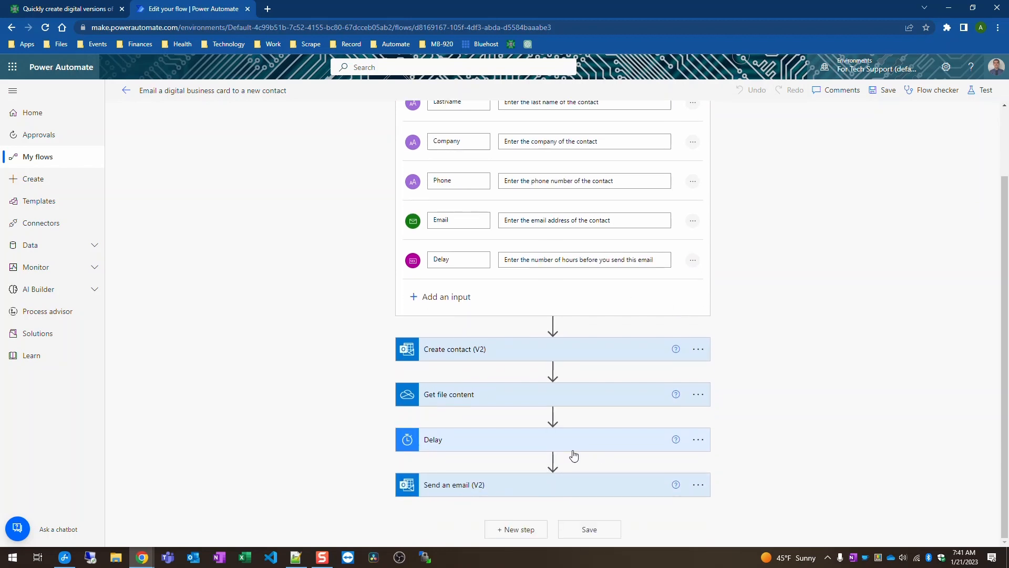
click(588, 442)
scroll(613, 419, down, 1)
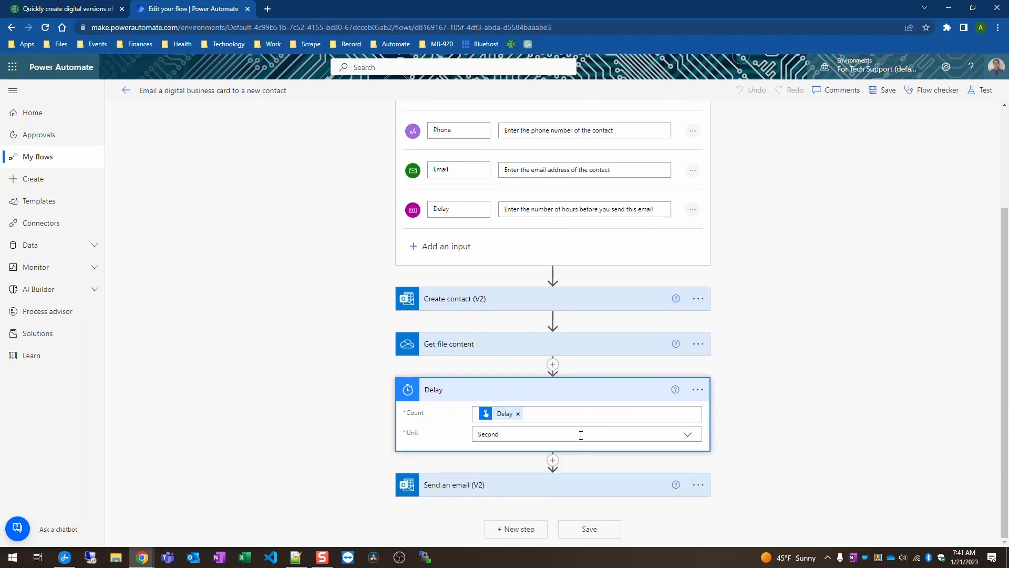
click(581, 435)
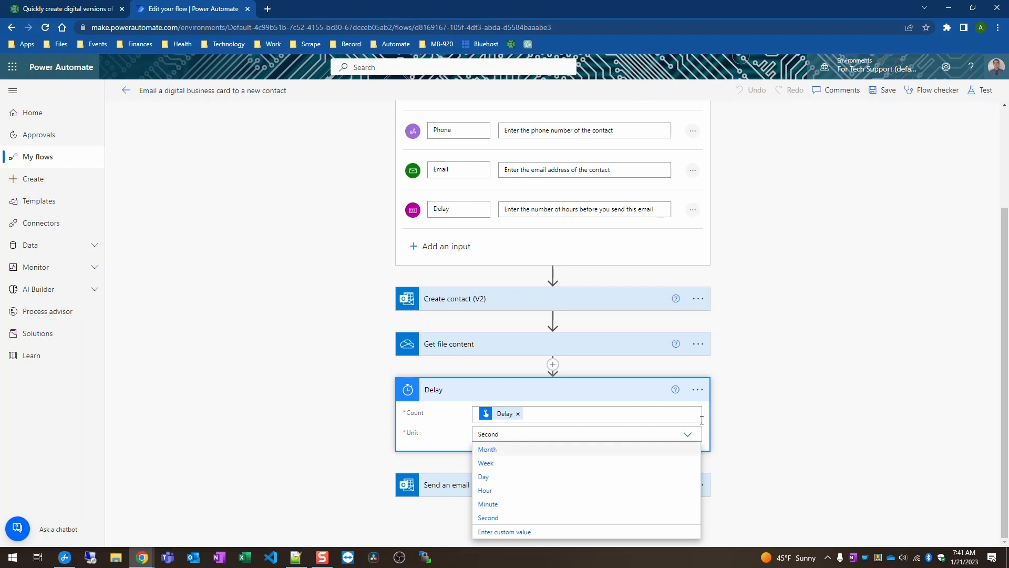
click(815, 404)
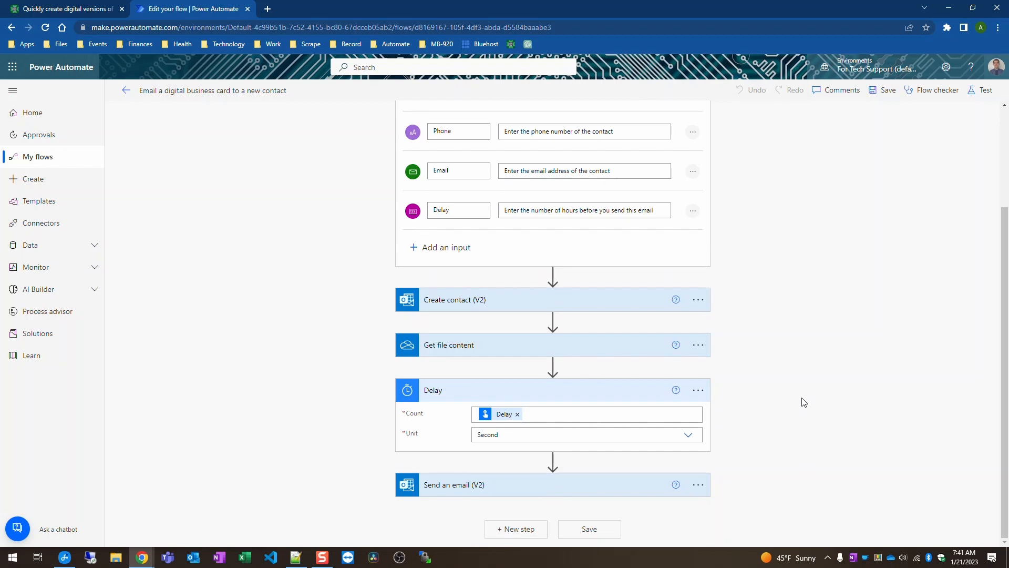
scroll(807, 403, up, 3)
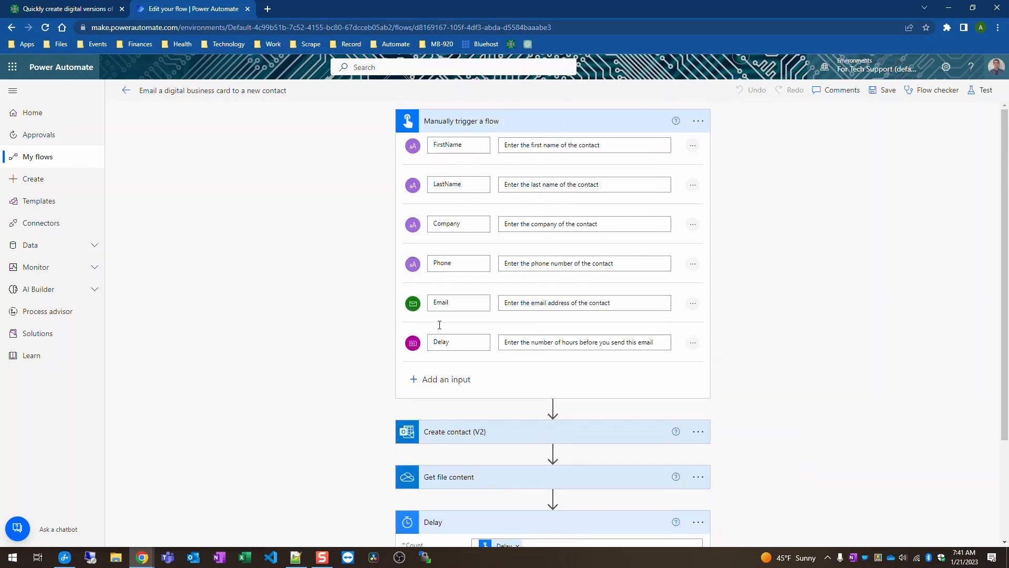
Step: Preview the trigger's input types without adding one, then collapse the trigger and Delay steps
click(429, 379)
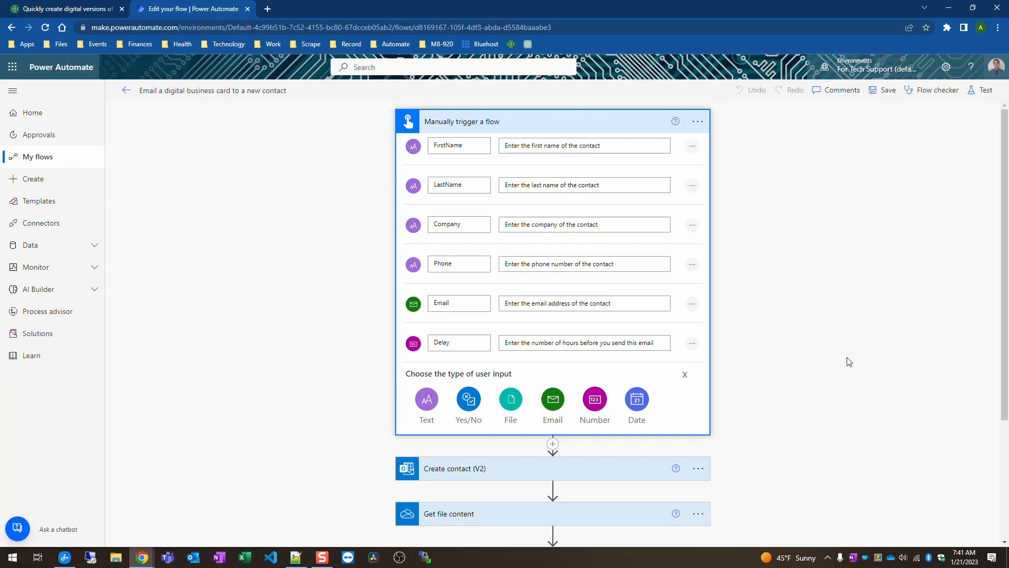
click(580, 122)
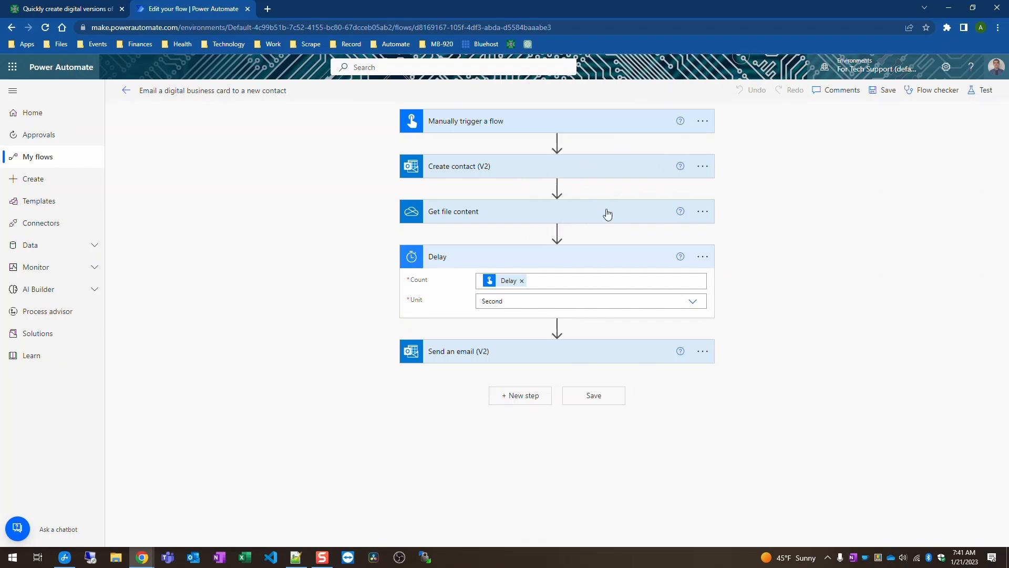
click(576, 263)
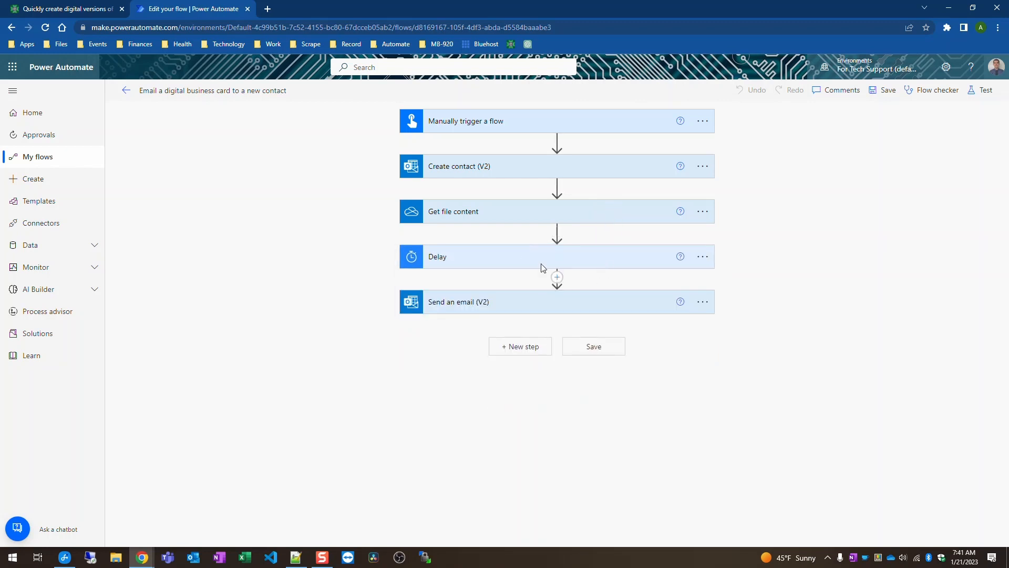
Step: Expand the Send an email step and briefly review the trigger's inputs
click(605, 307)
scroll(615, 350, down, 3)
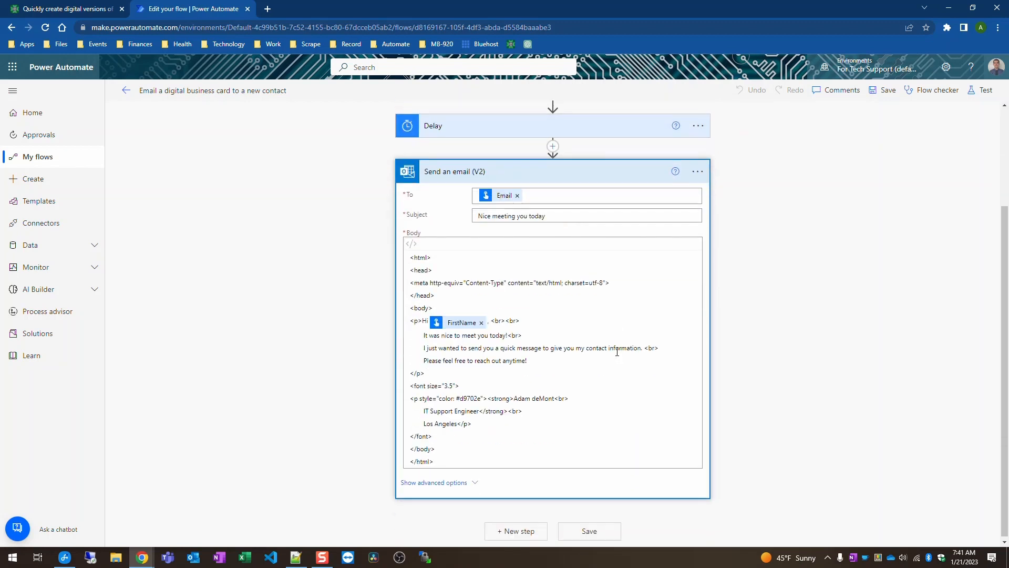
scroll(625, 315, up, 3)
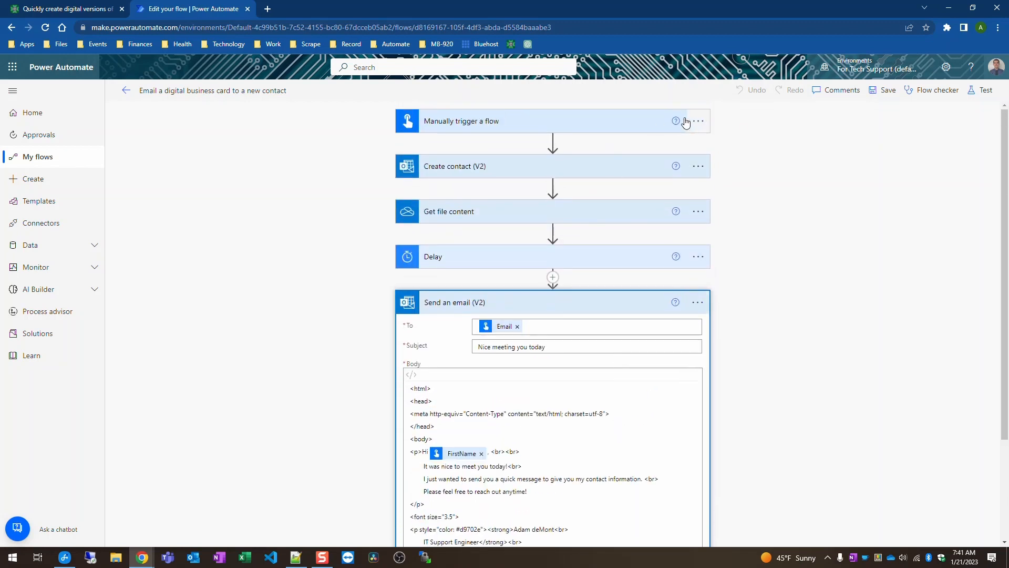
click(639, 121)
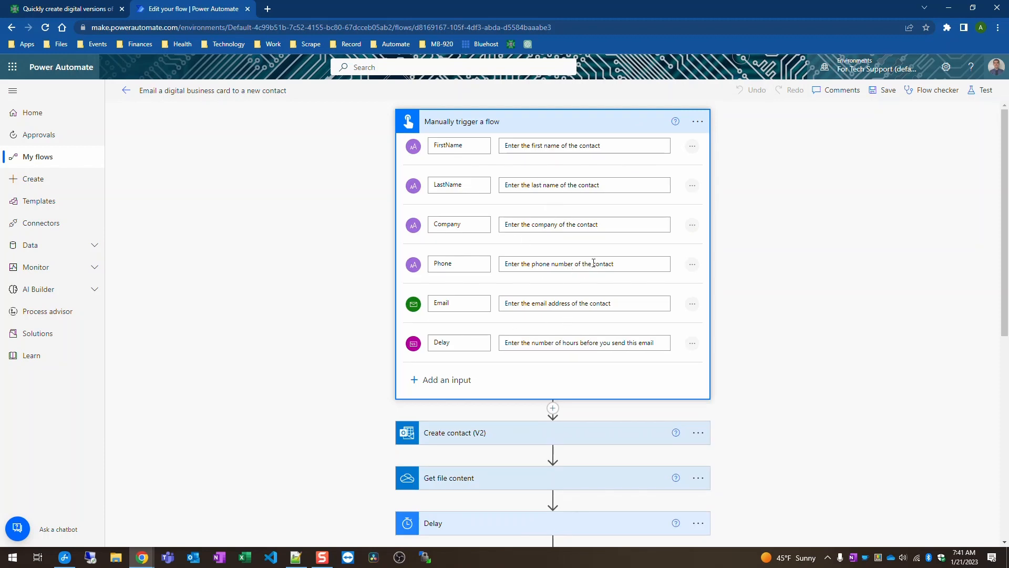
click(597, 122)
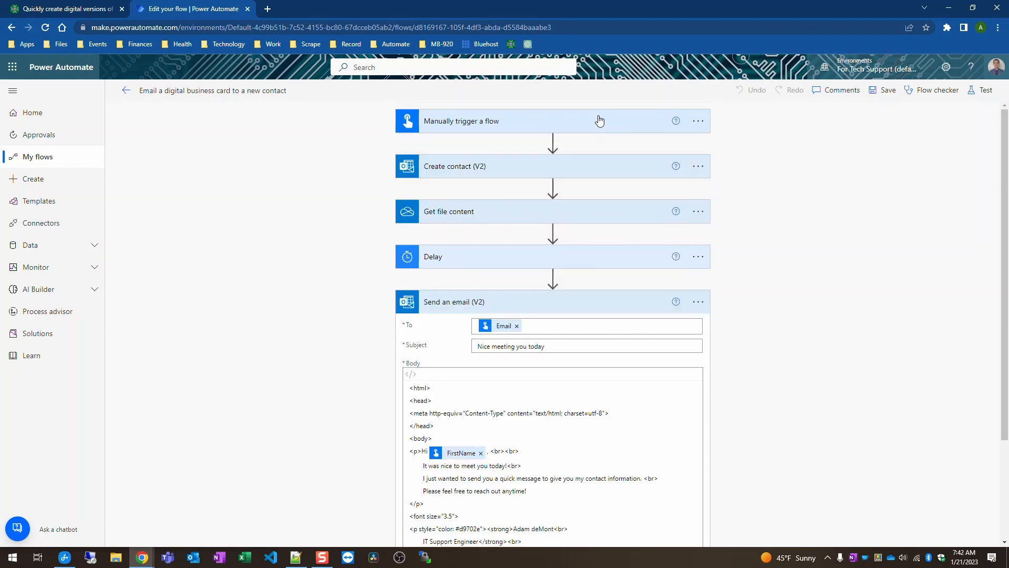
scroll(767, 264, down, 3)
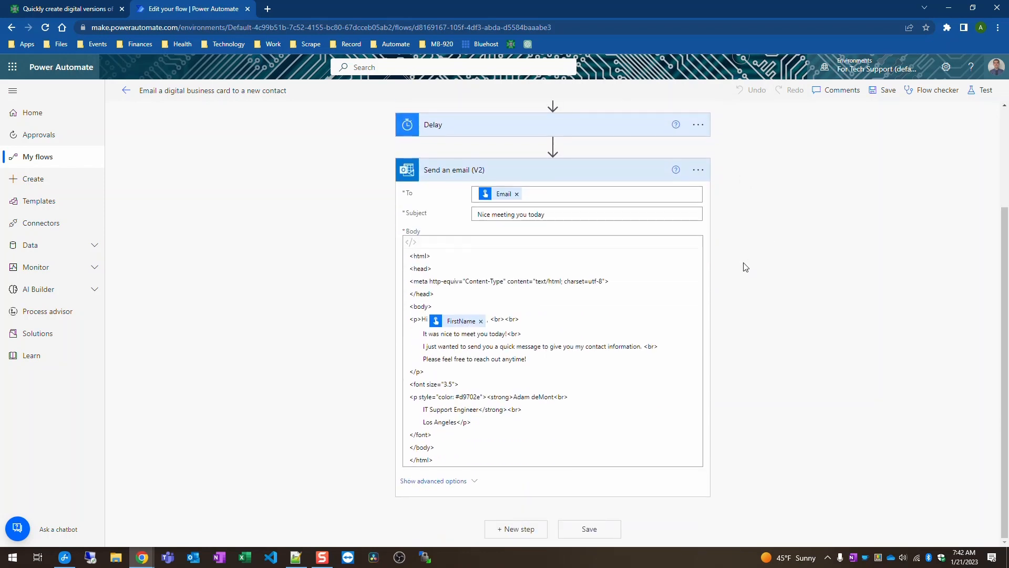
scroll(496, 299, up, 3)
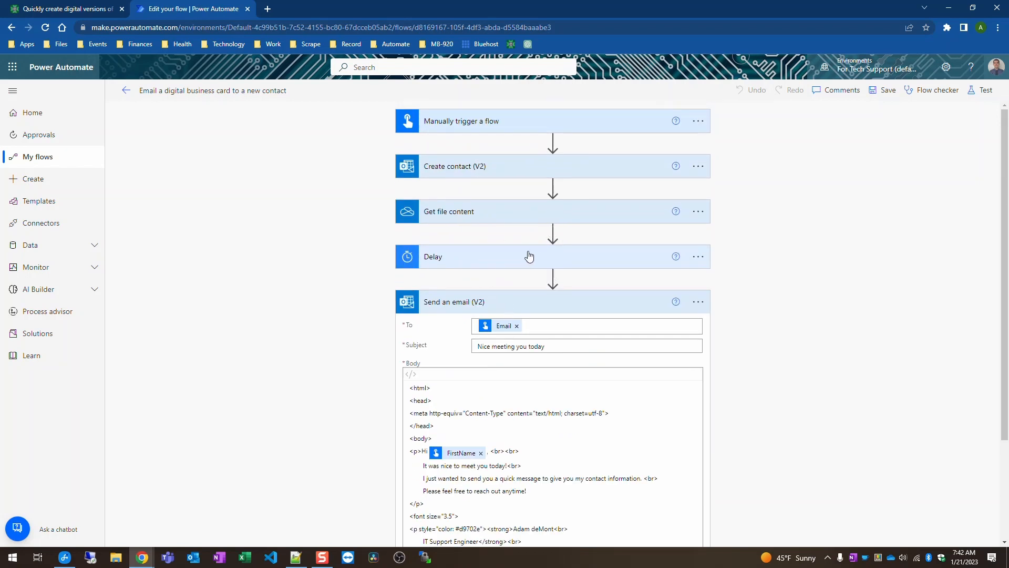
scroll(830, 267, down, 2)
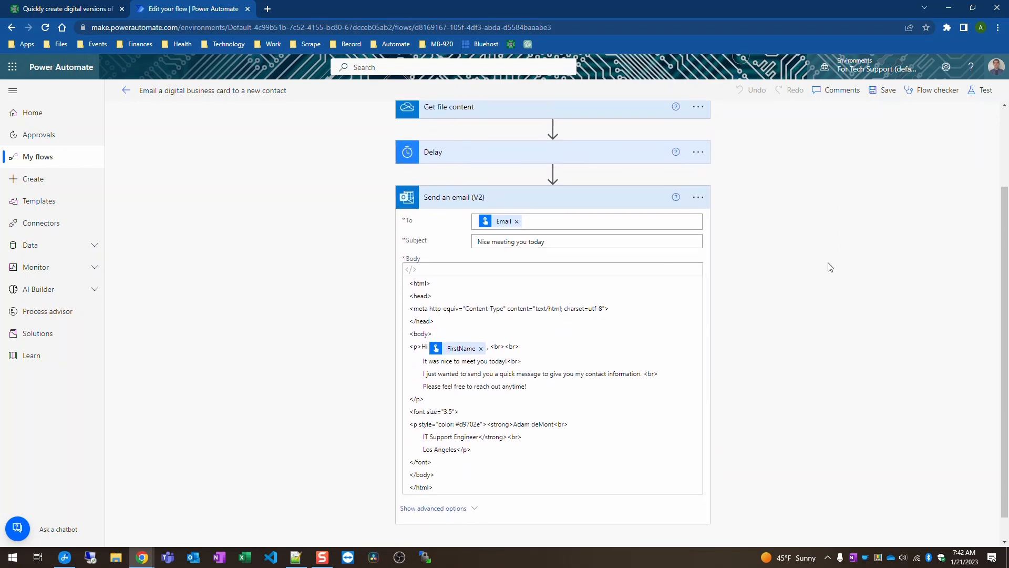
scroll(813, 257, up, 2)
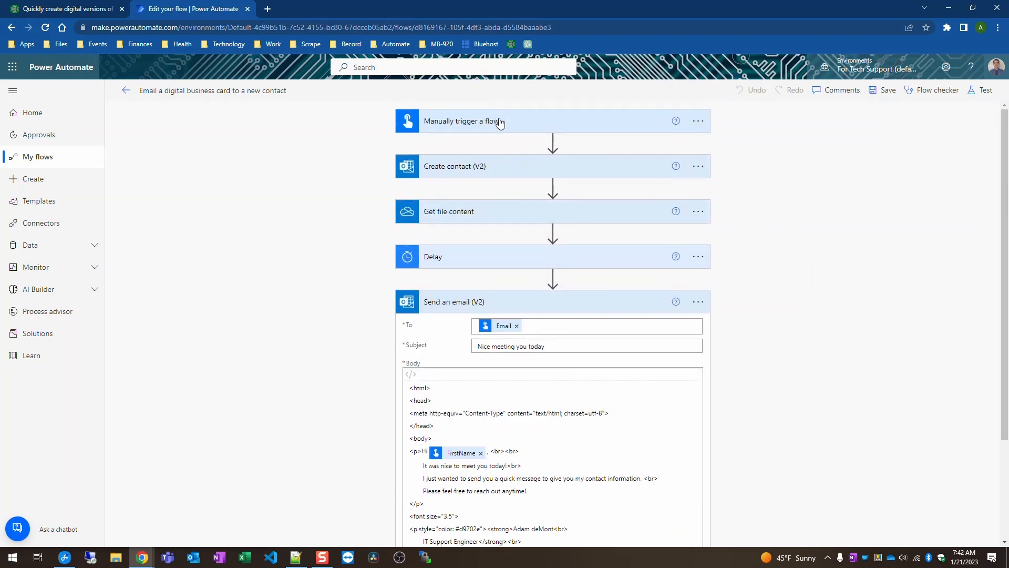
Step: Review the Delay step's Count and Unit, then collapse the Delay and Send an email steps
click(499, 122)
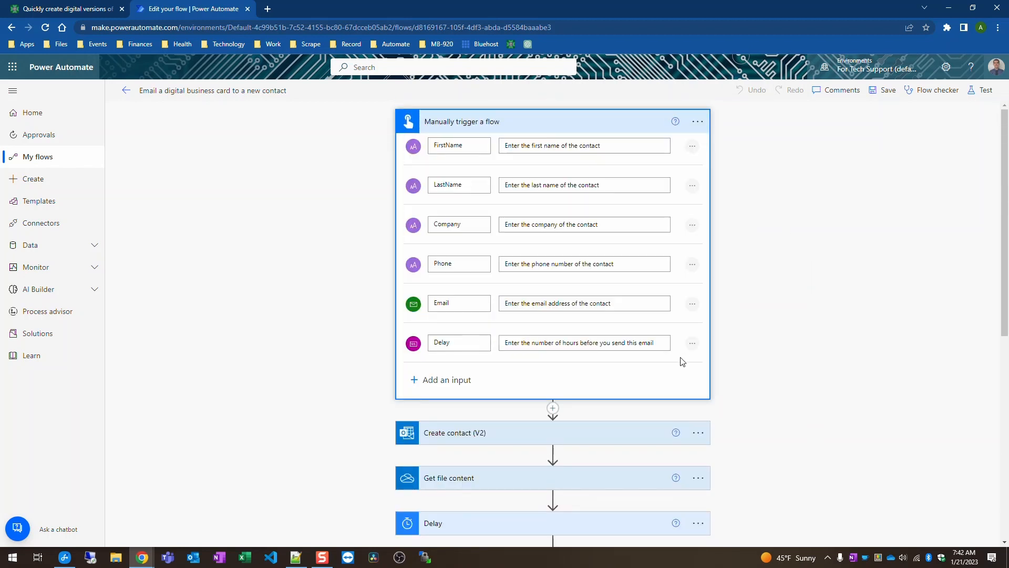
scroll(491, 524, down, 5)
scroll(551, 470, down, 1)
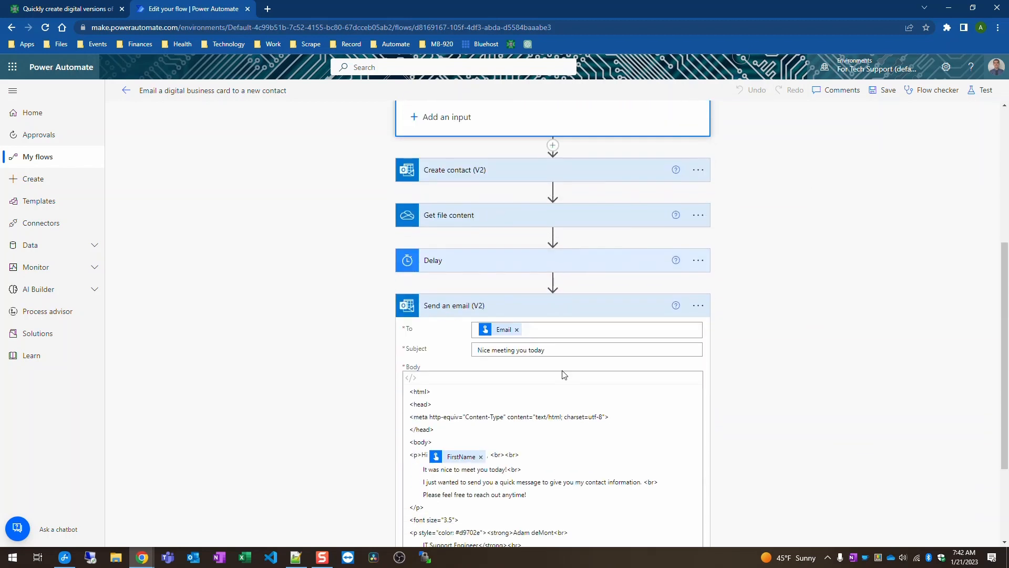
scroll(684, 336, down, 3)
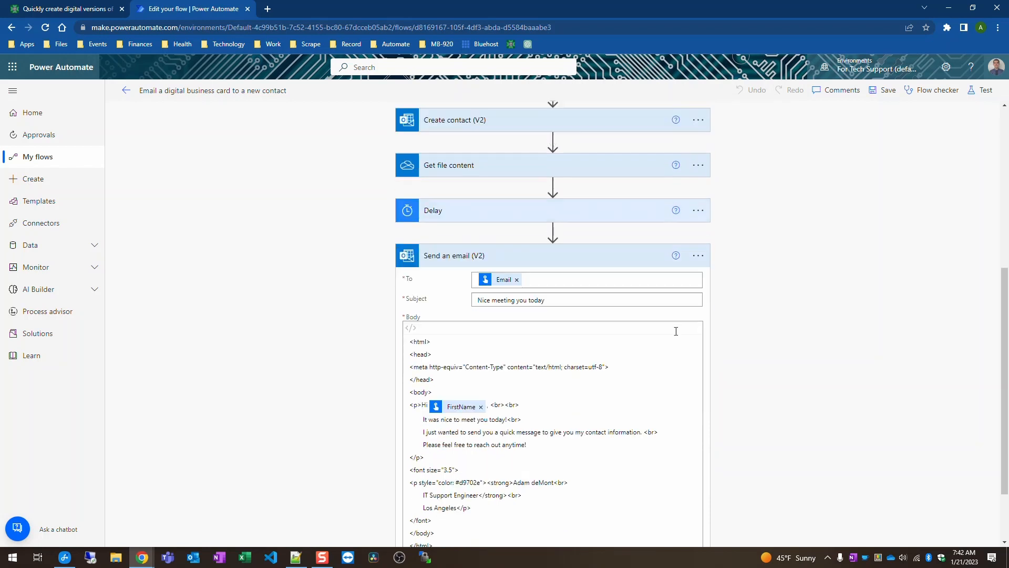
click(614, 157)
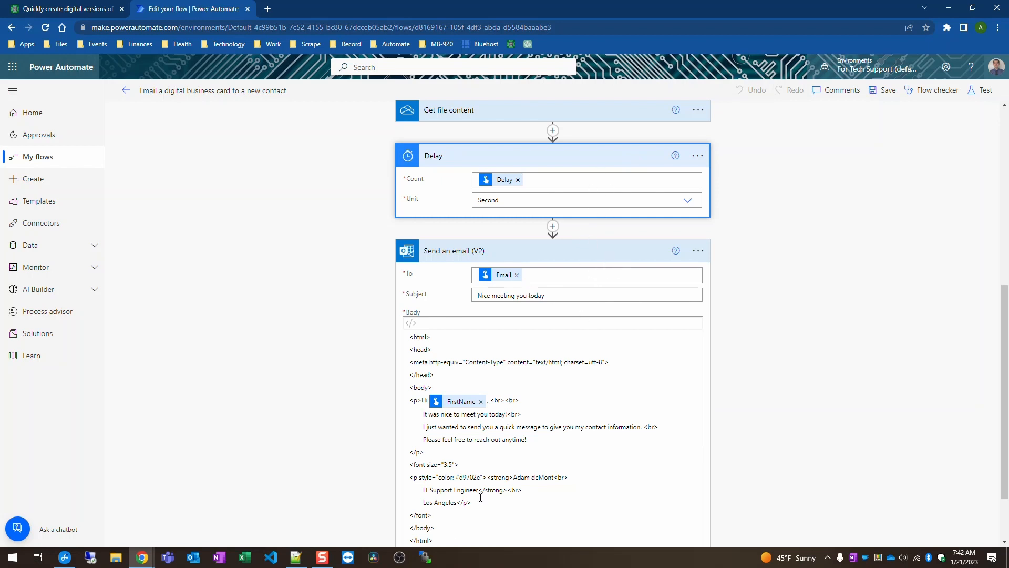
scroll(829, 324, up, 7)
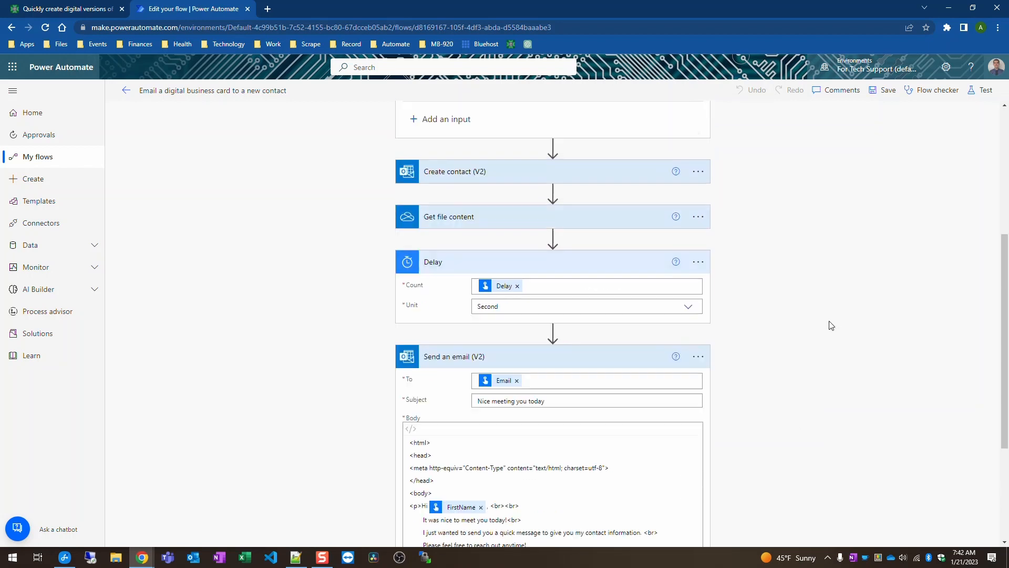
scroll(629, 457, down, 4)
click(617, 316)
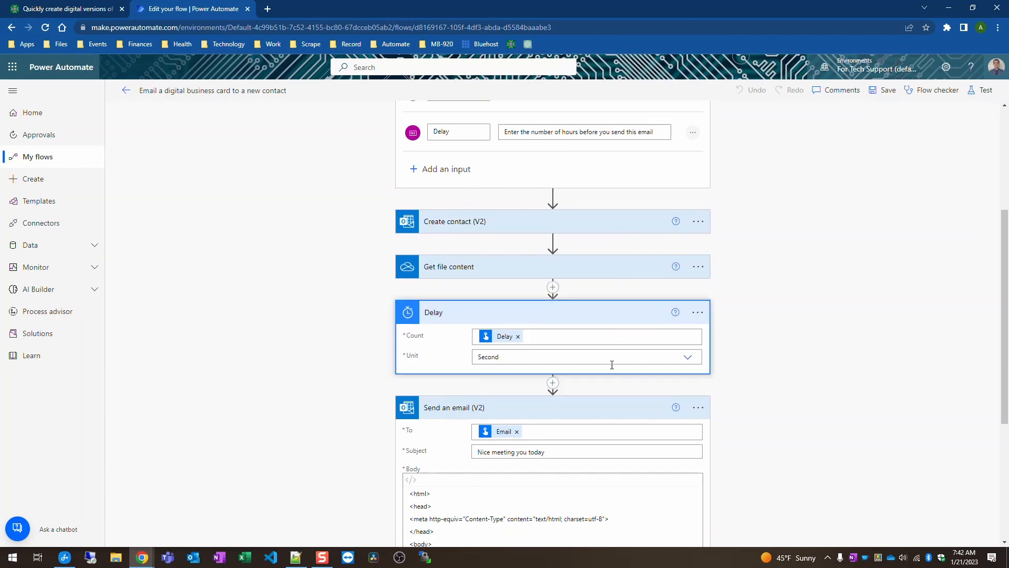
click(619, 356)
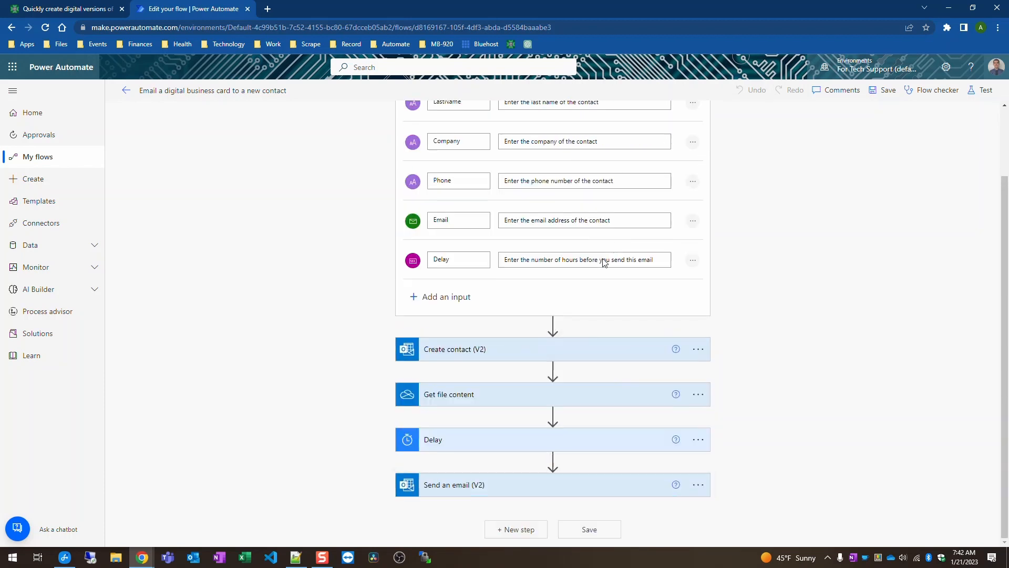
click(622, 354)
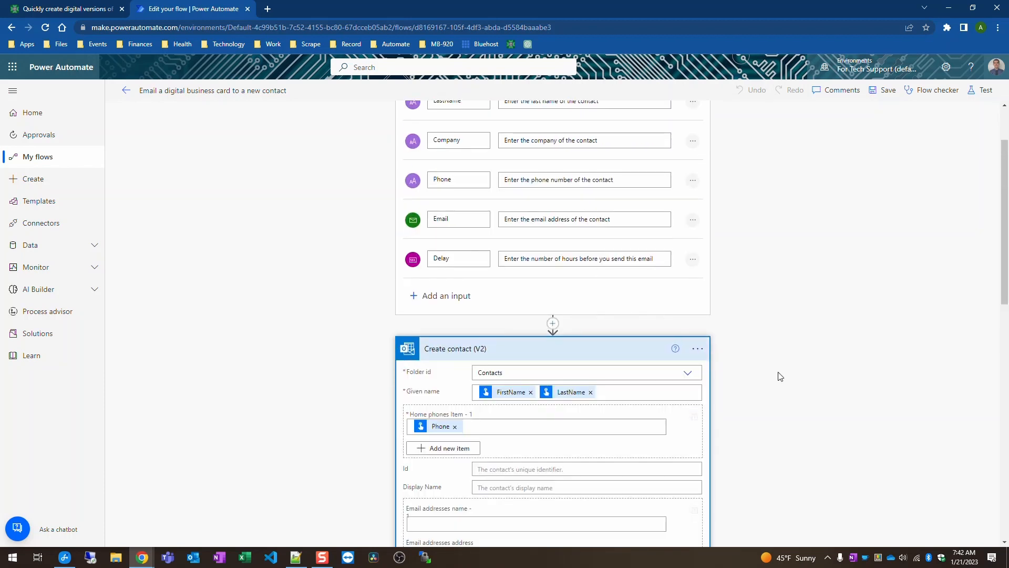
scroll(781, 369, down, 4)
scroll(781, 369, down, 2)
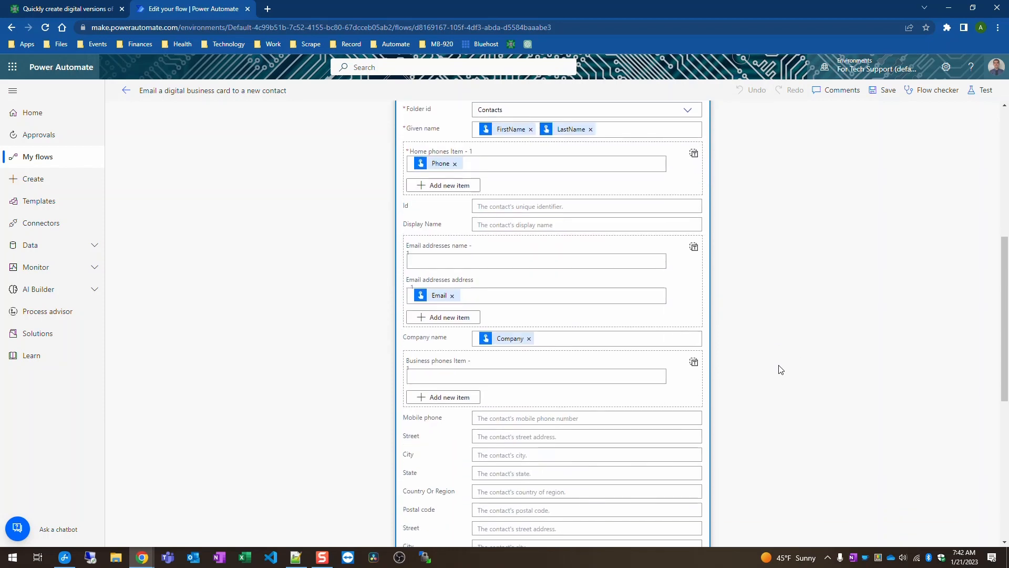
scroll(508, 147, up, 1)
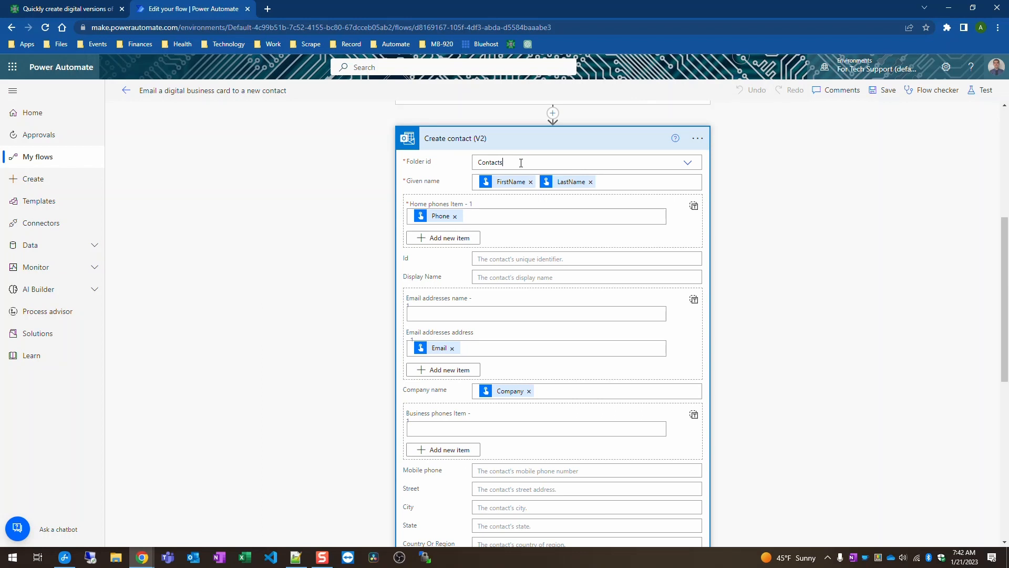
click(521, 163)
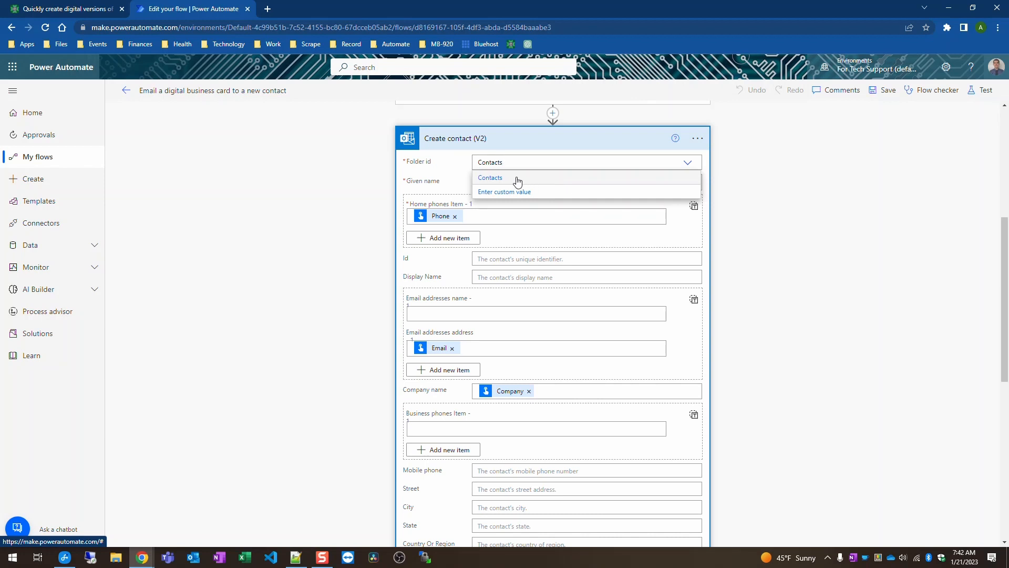
click(777, 193)
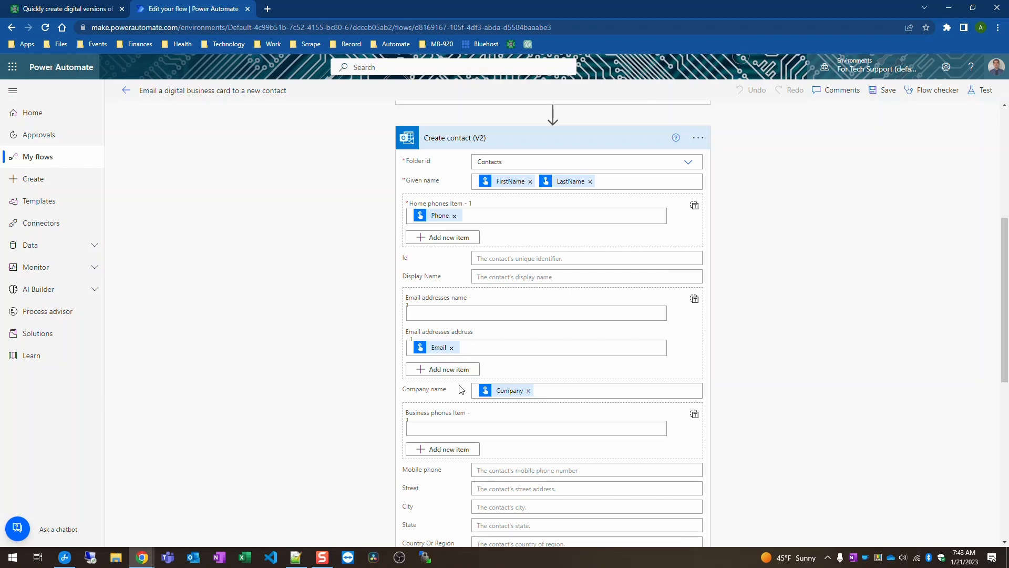
scroll(777, 411, down, 5)
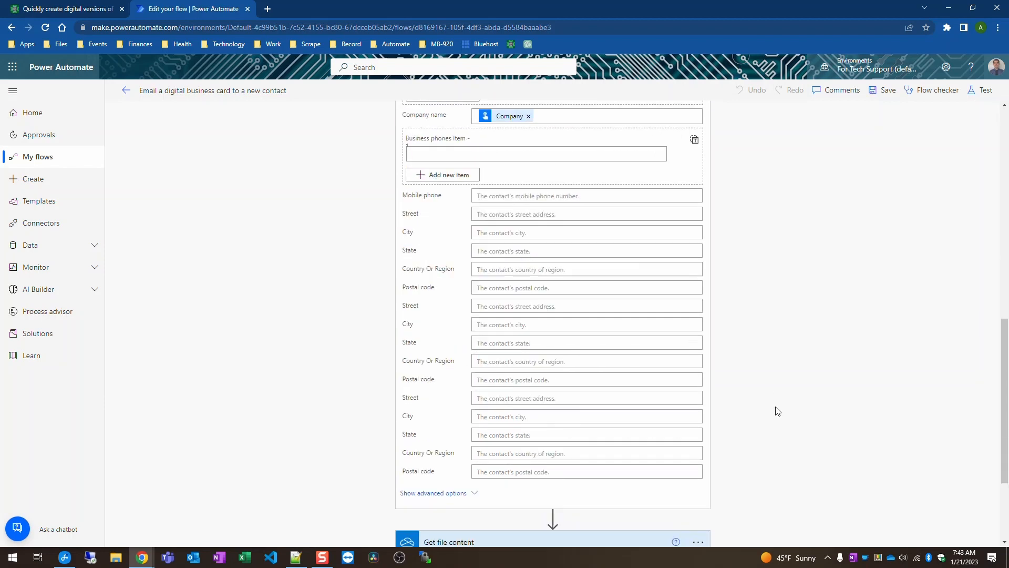
scroll(755, 410, down, 3)
scroll(755, 409, up, 8)
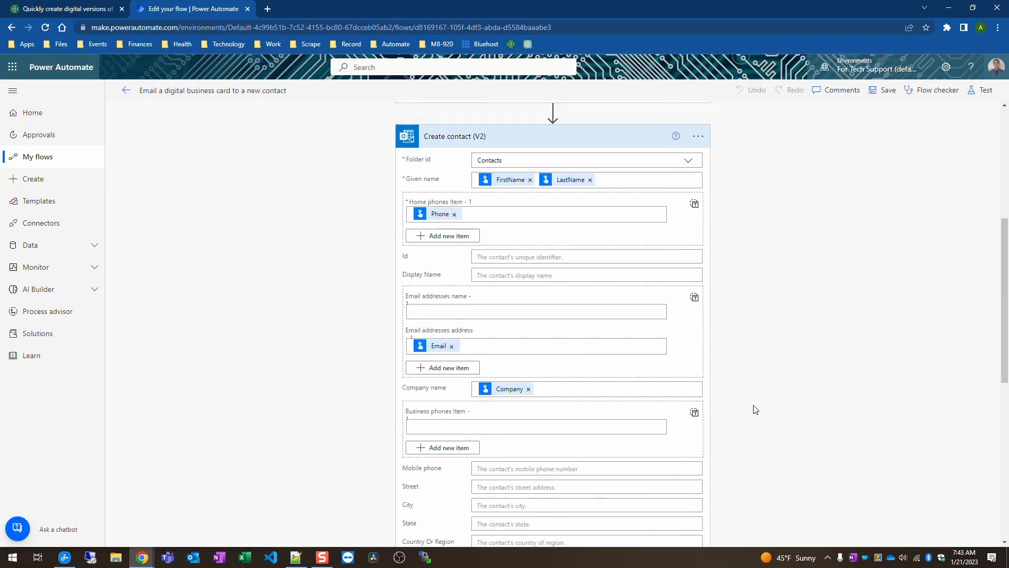
scroll(755, 409, up, 3)
scroll(755, 409, up, 1)
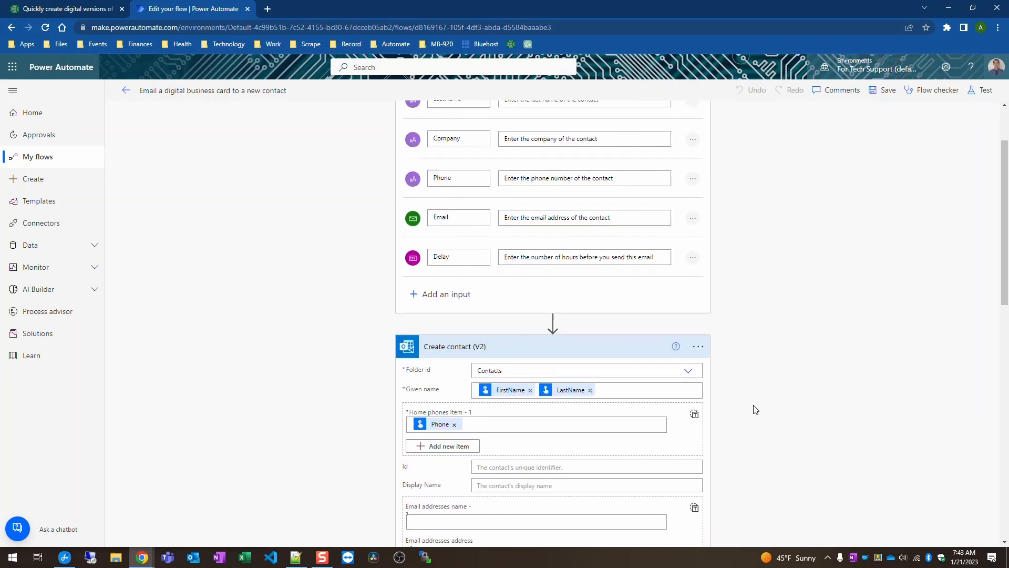
scroll(755, 407, down, 5)
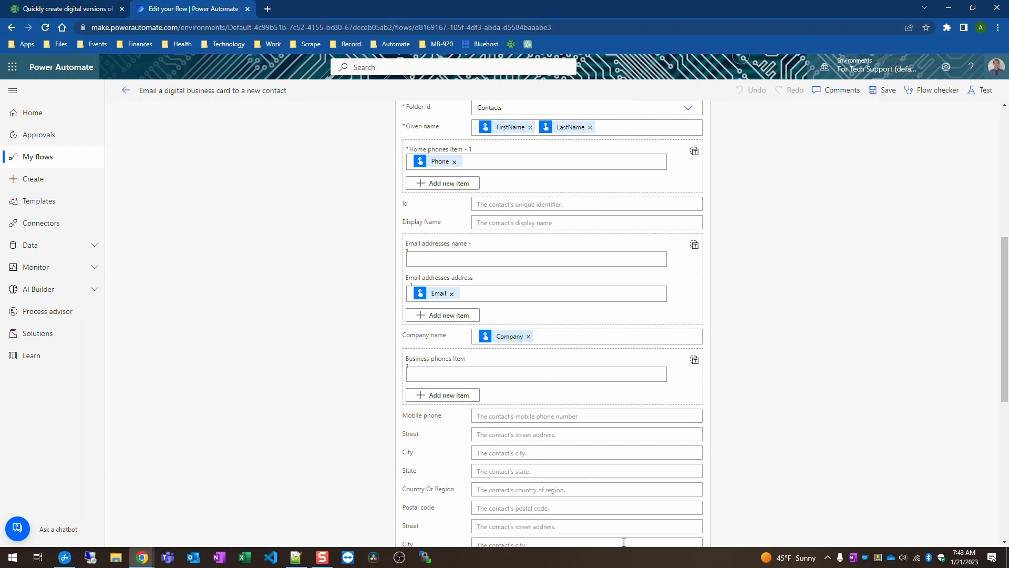
scroll(611, 331, down, 4)
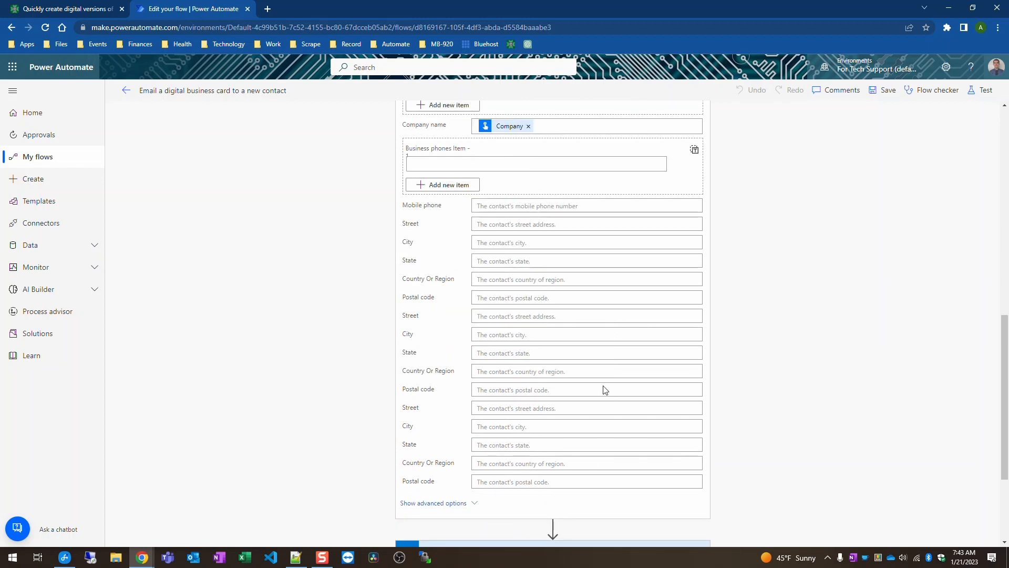
scroll(605, 390, up, 8)
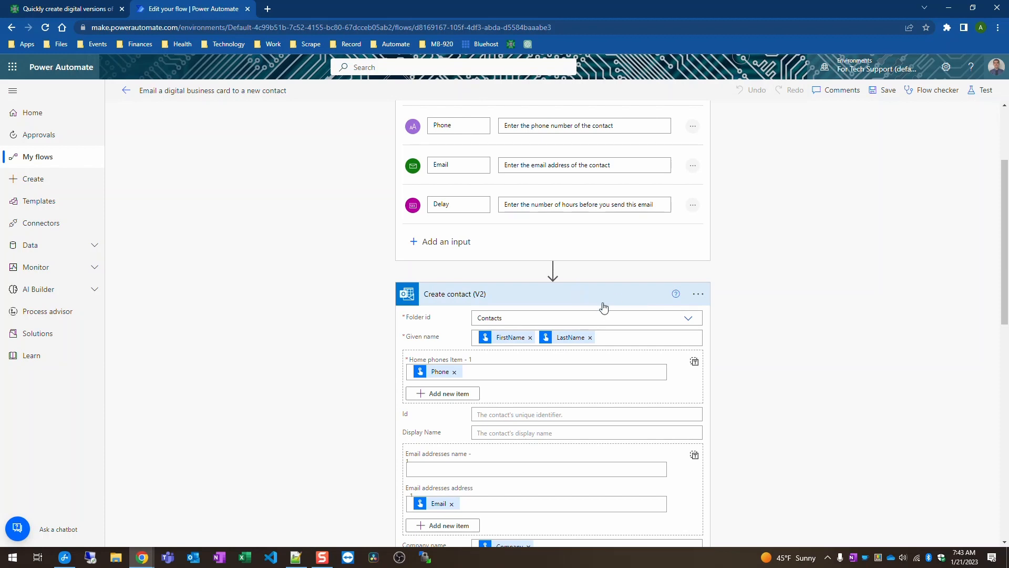
click(603, 307)
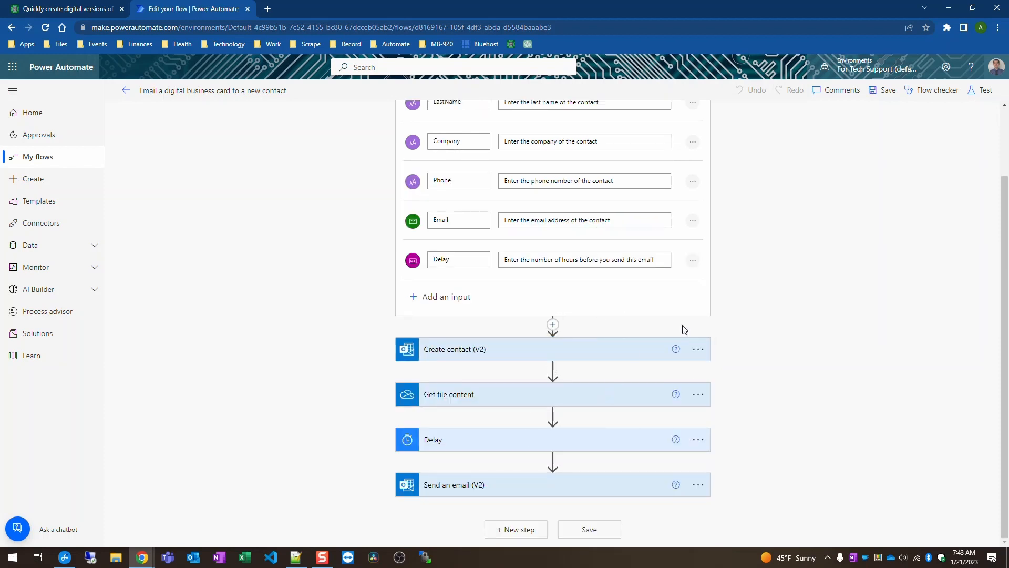
click(609, 397)
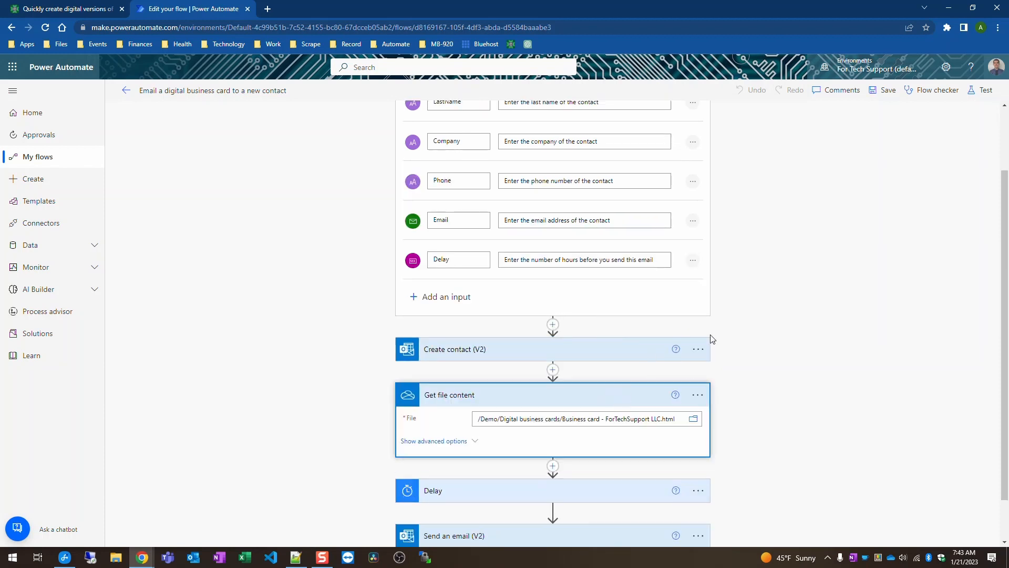
scroll(741, 349, down, 2)
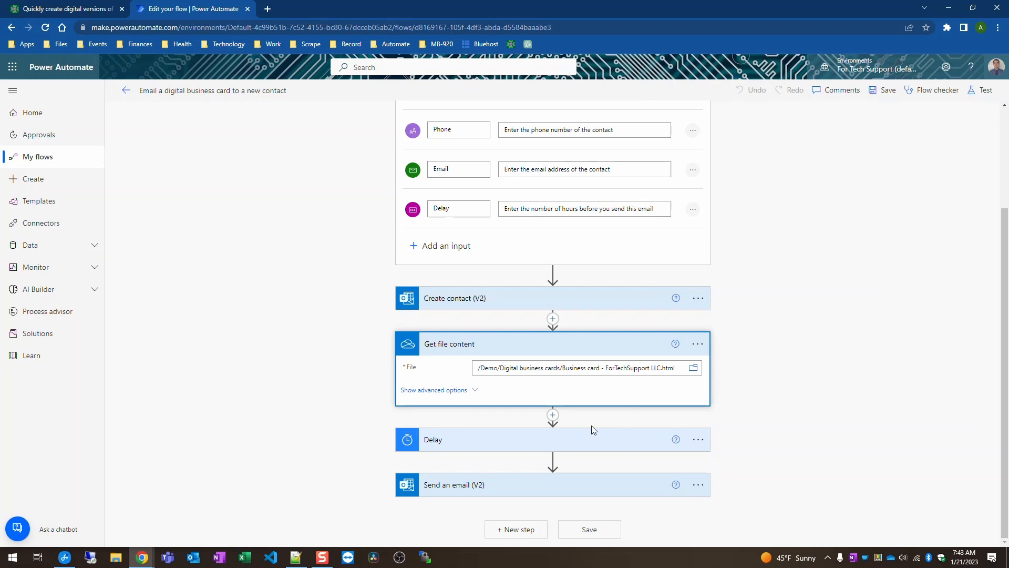
click(473, 395)
click(469, 408)
click(573, 349)
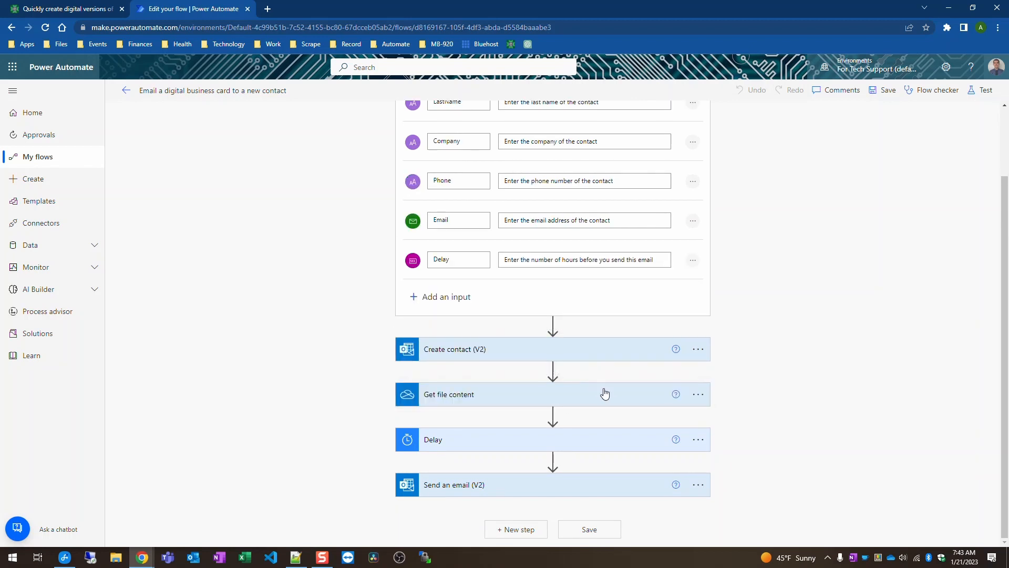
Step: Change the Delay step's unit from Second to Hour and collapse the card
click(585, 439)
scroll(591, 436, down, 1)
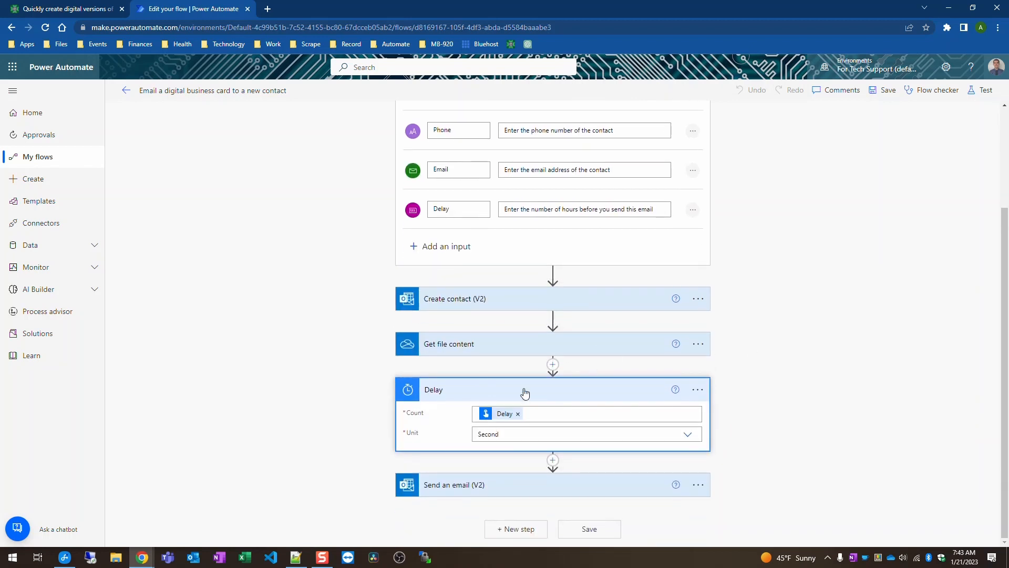
click(480, 447)
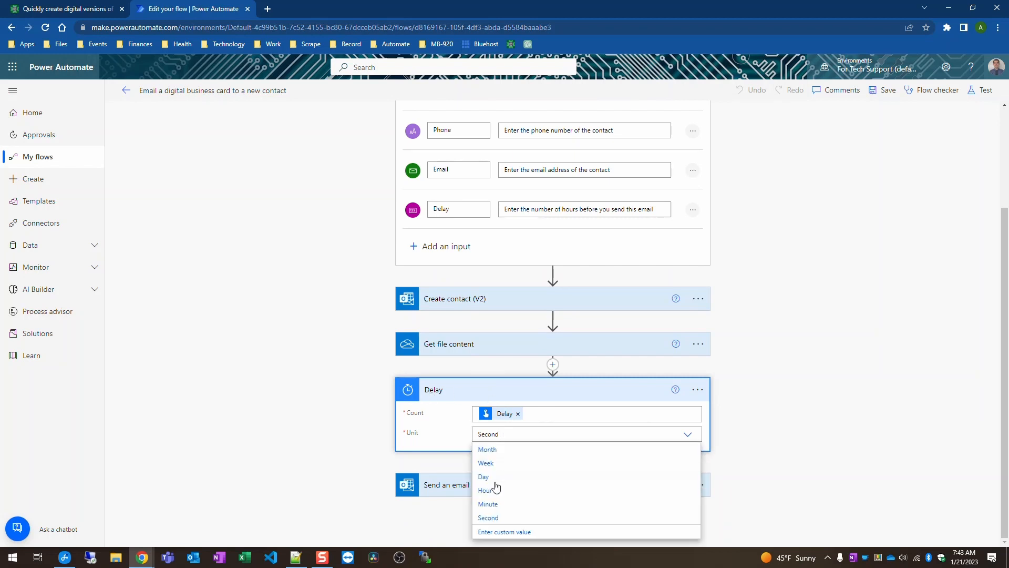
click(490, 489)
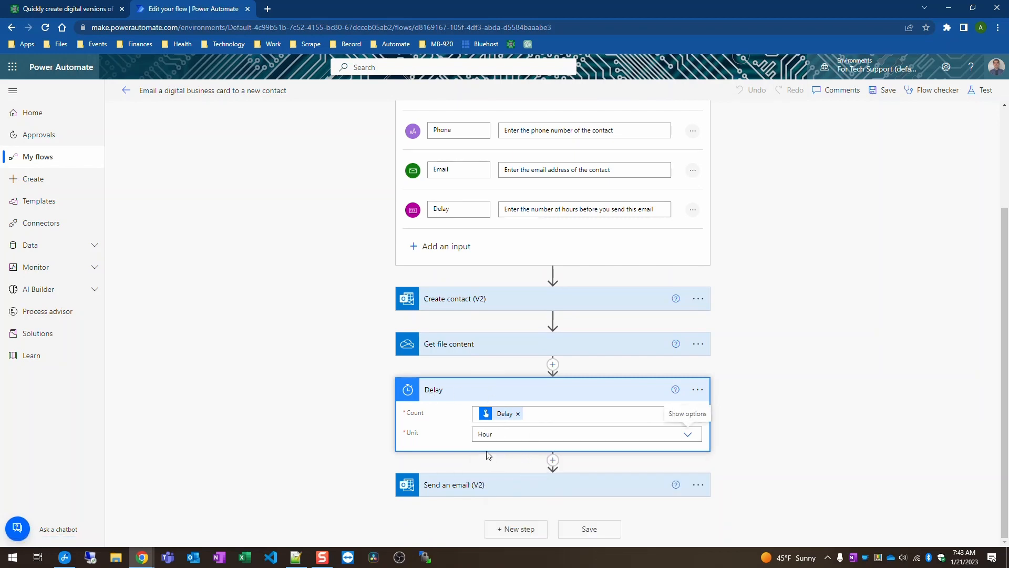
click(513, 433)
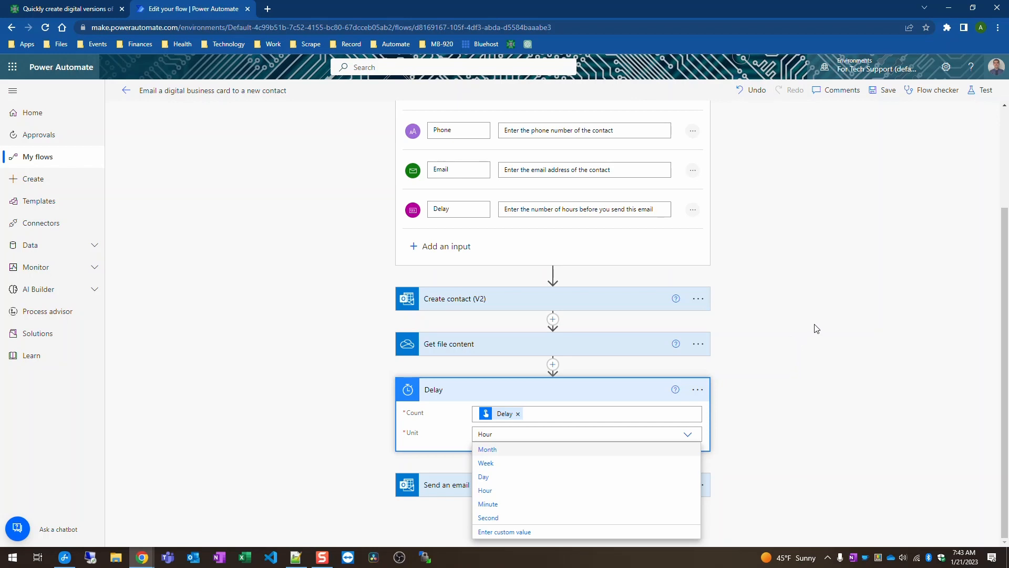
click(570, 400)
click(578, 390)
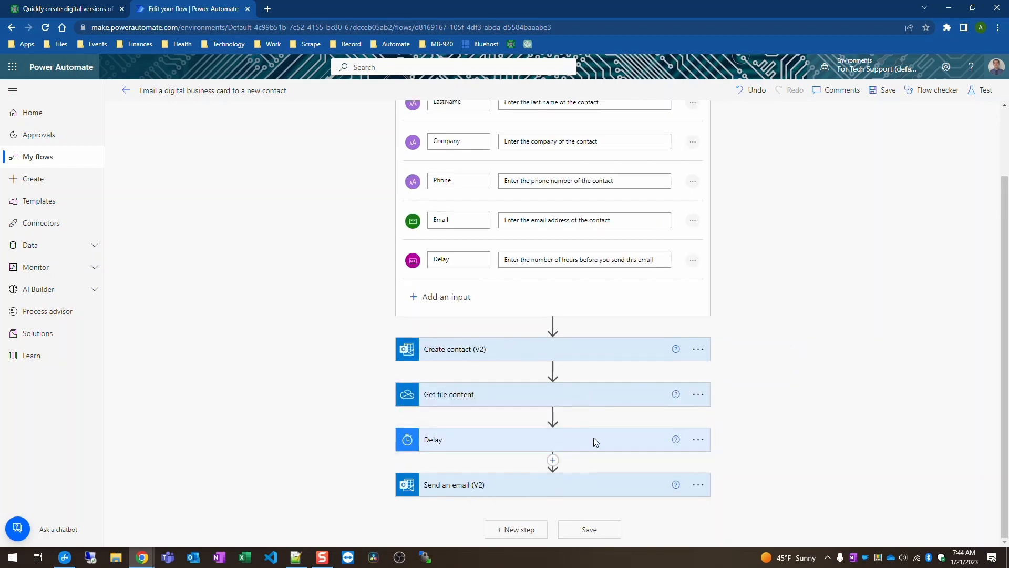
Step: Expand Send an email (V2) and check the 'Nice meeting you today' subject and HTML greeting body
click(613, 479)
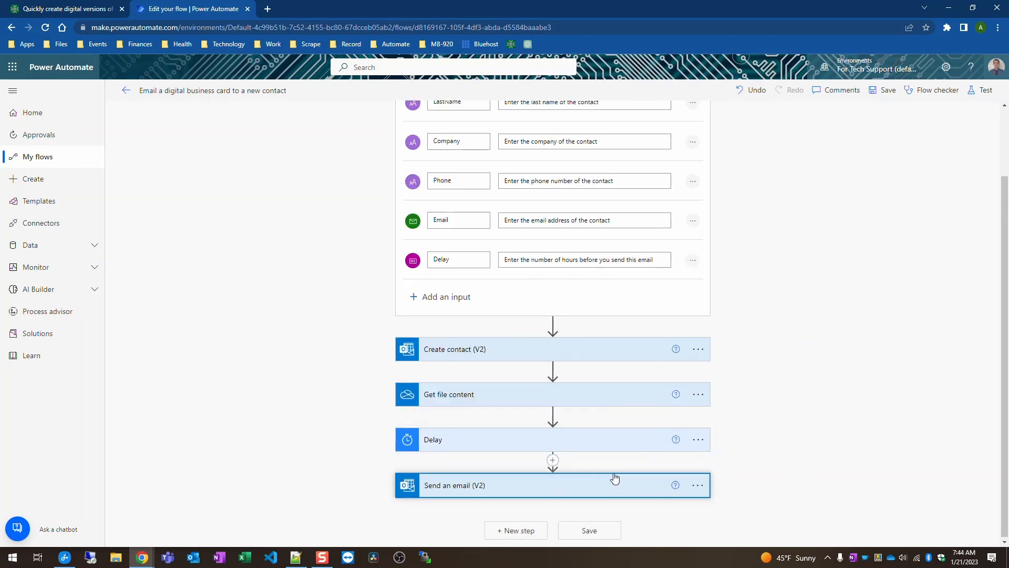
scroll(768, 388, down, 6)
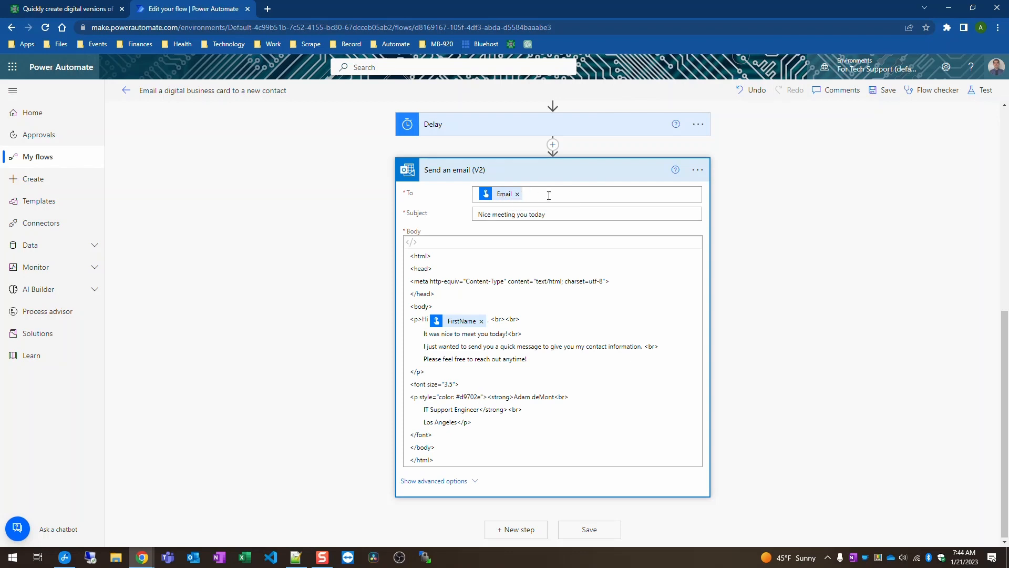
click(557, 217)
key(ctrl+a)
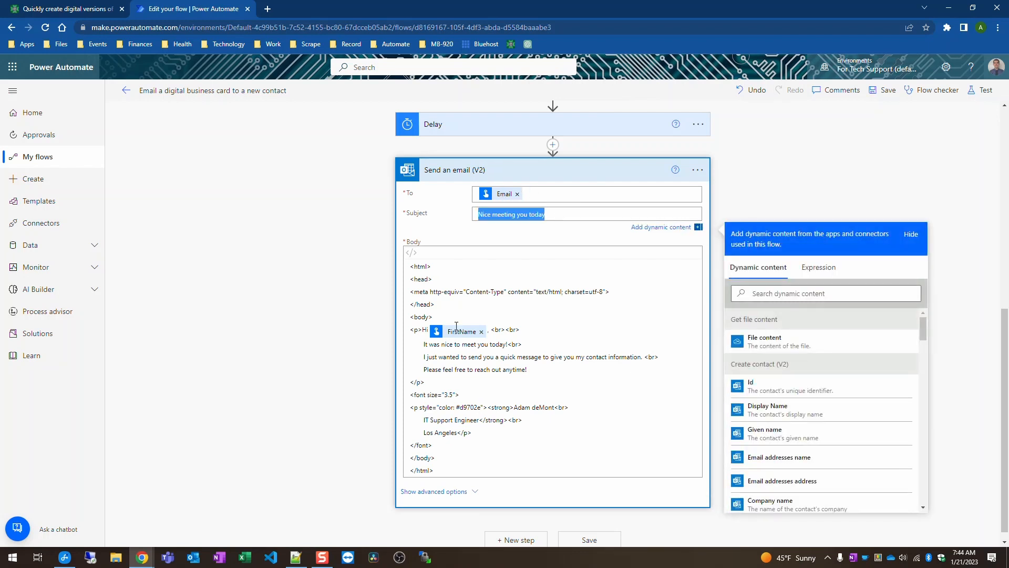
click(557, 383)
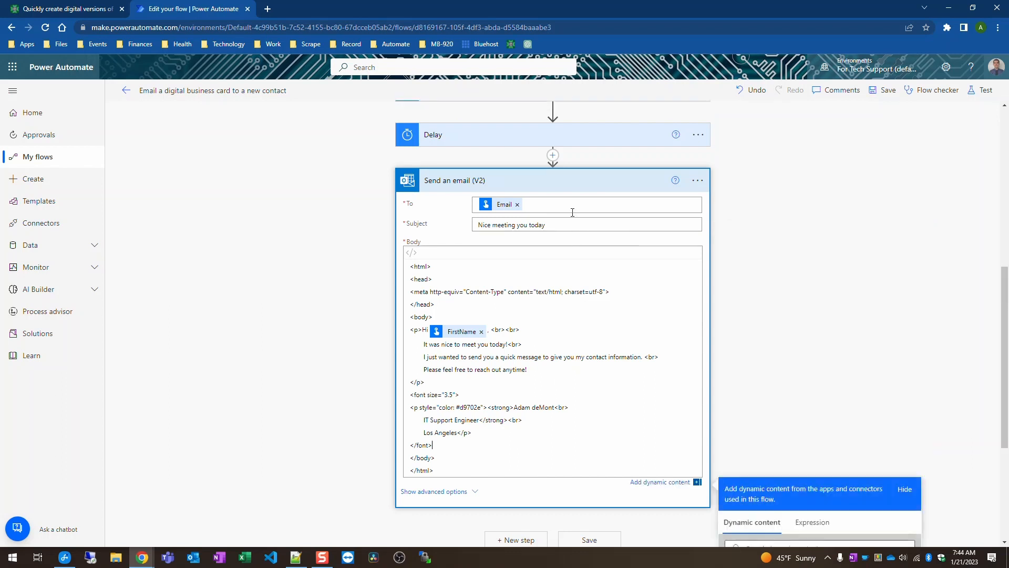
click(561, 215)
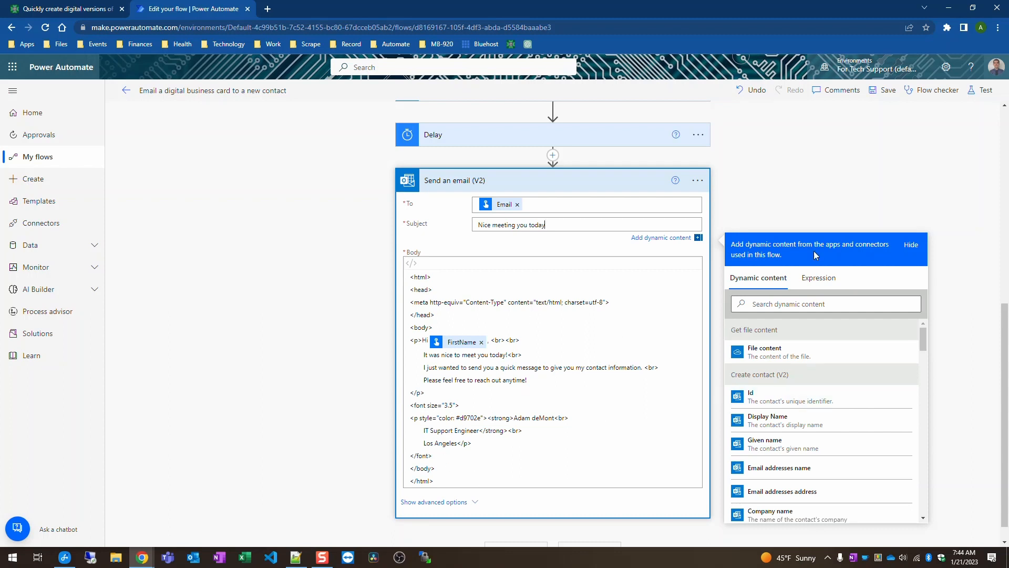
scroll(820, 389, down, 5)
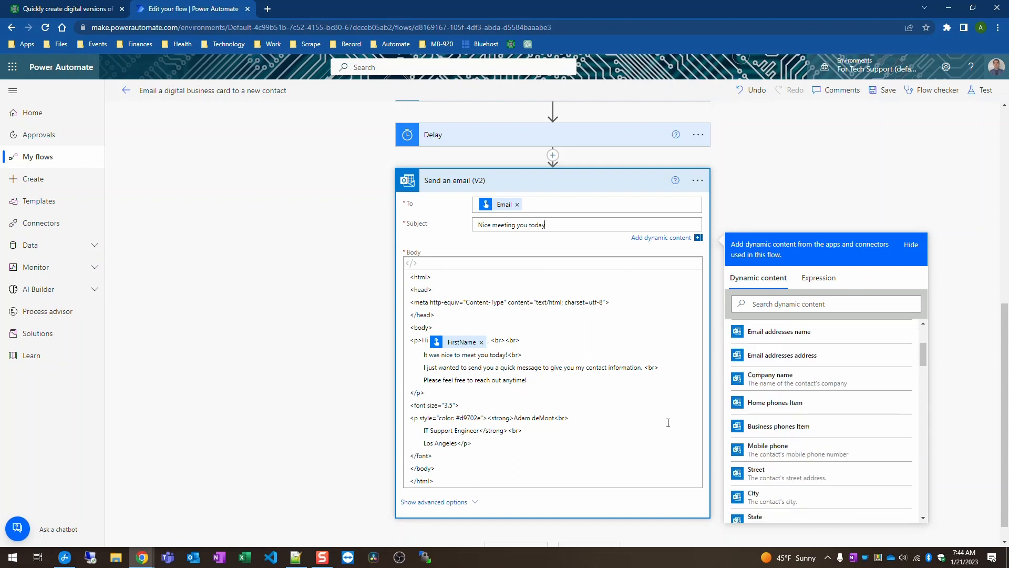
click(476, 502)
Step: Replace the Body token in the attachment Content with Get file content's File content
scroll(507, 504, down, 4)
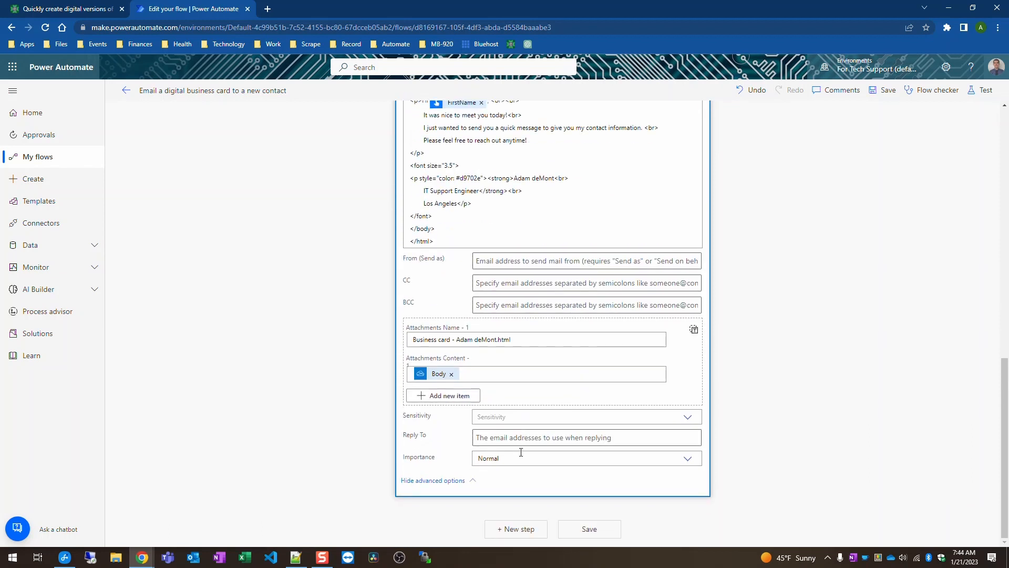
drag(531, 340, 485, 341)
click(475, 339)
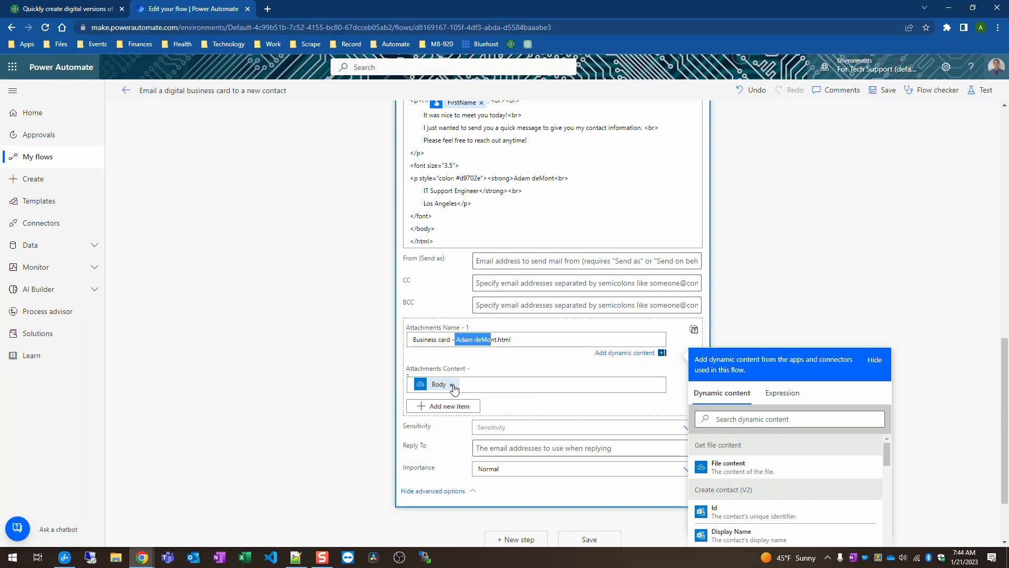
click(451, 385)
scroll(838, 369, down, 2)
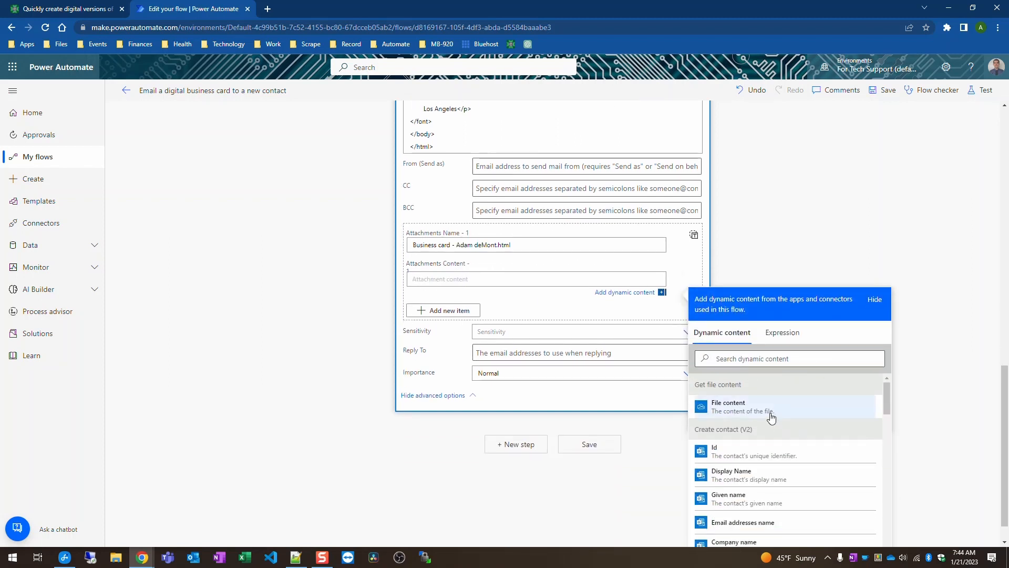
scroll(740, 301, up, 8)
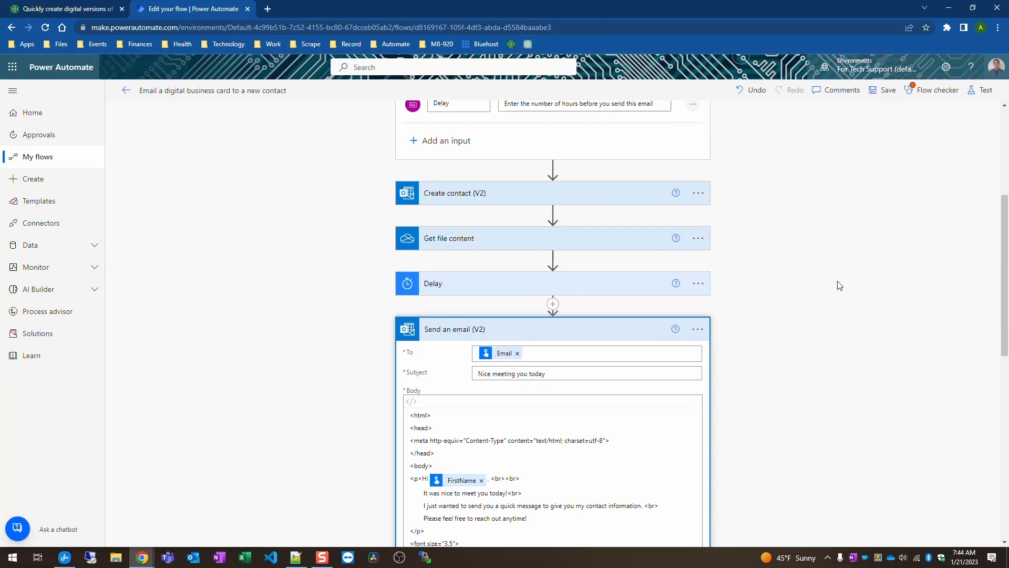
scroll(804, 302, down, 5)
scroll(804, 303, down, 3)
click(754, 469)
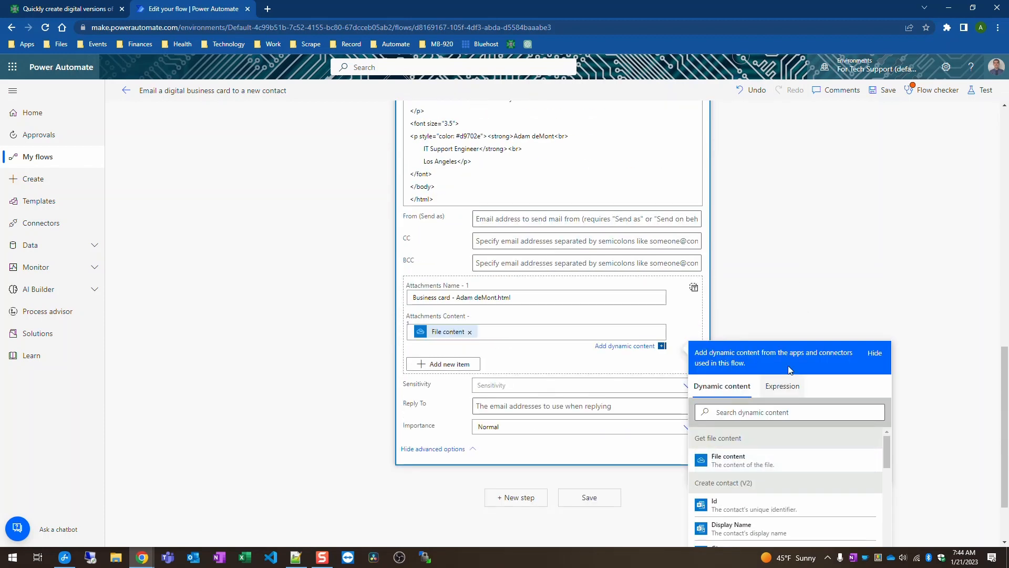
click(850, 211)
scroll(856, 275, up, 10)
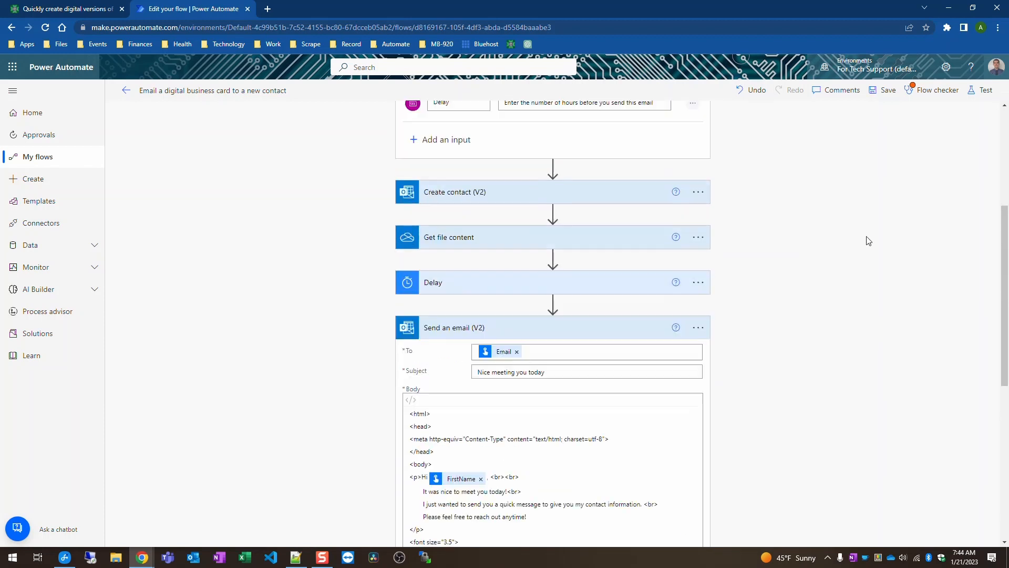
Step: Save the flow and bring the phone mirror window into view on the right
click(885, 92)
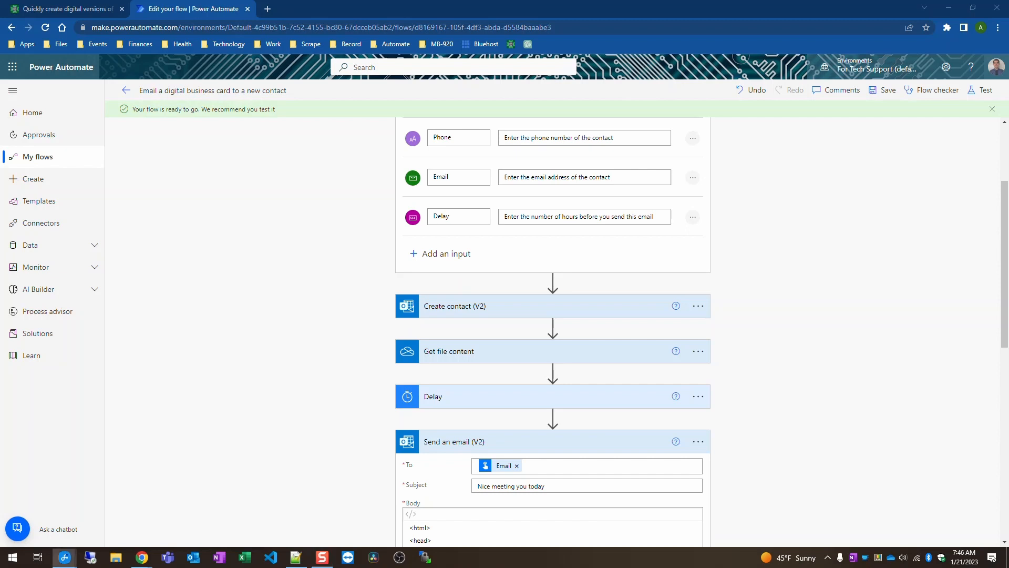
drag(972, 31, 862, 26)
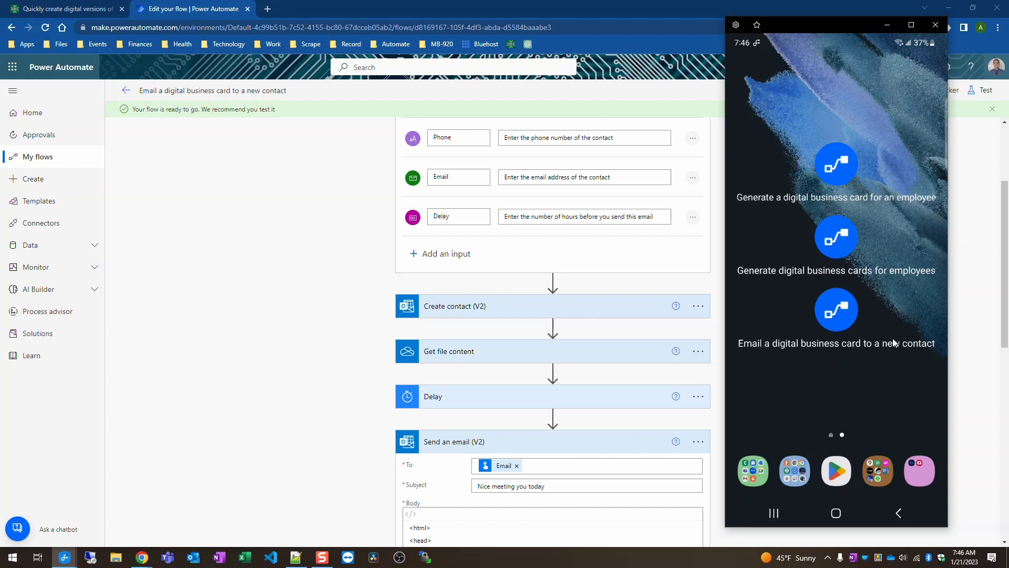
Step: Run the business card flow from the phone with the test contact's details and a 15-hour delay
click(840, 312)
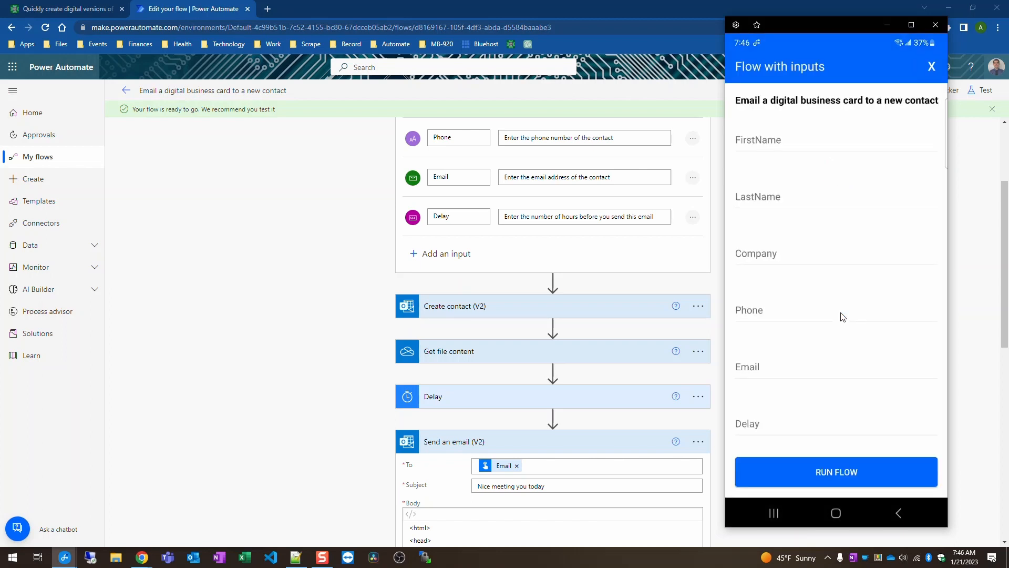
click(763, 142)
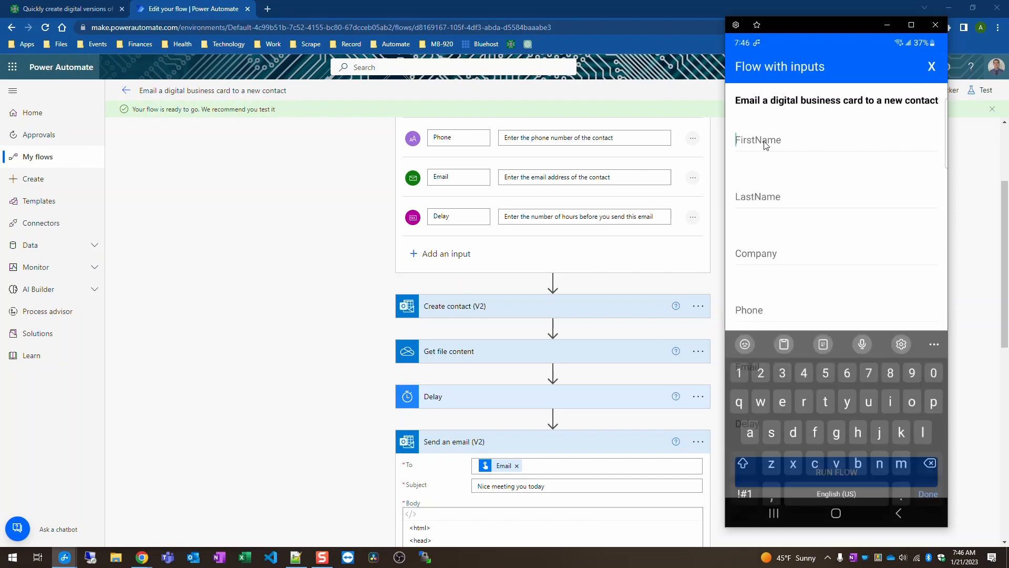
text(John)
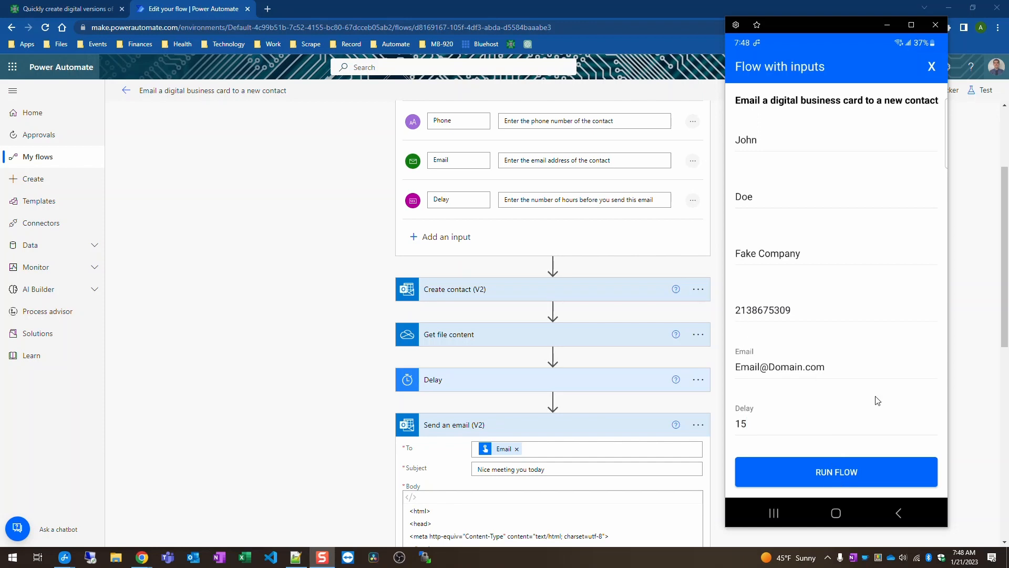
click(770, 368)
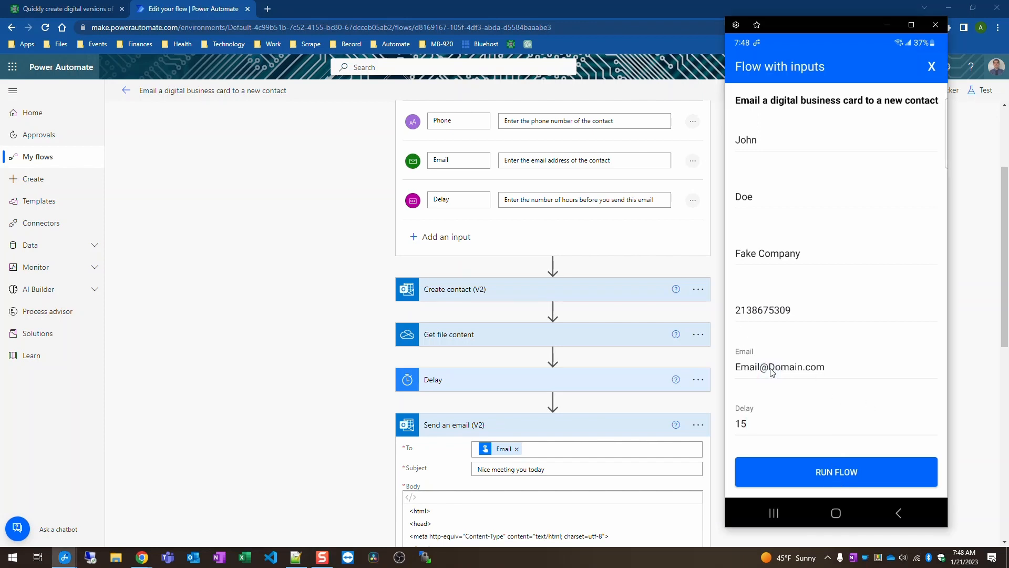
text(2)
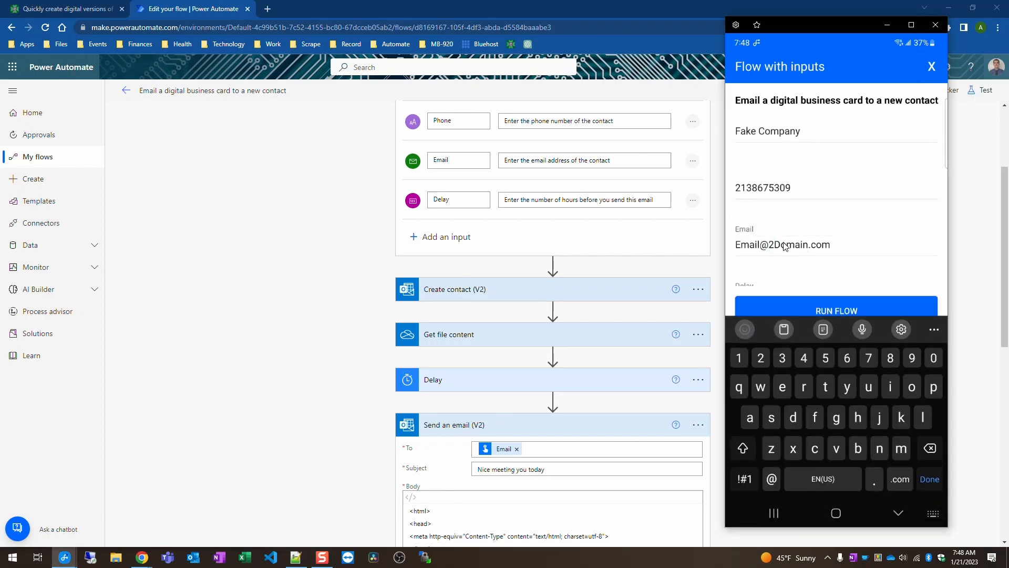
key(BackSpace)
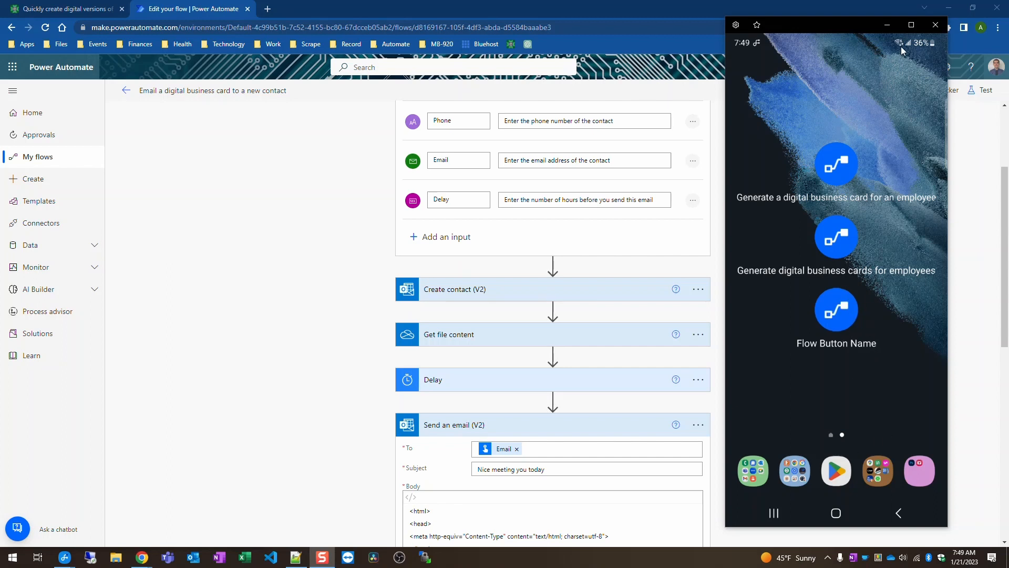
click(888, 26)
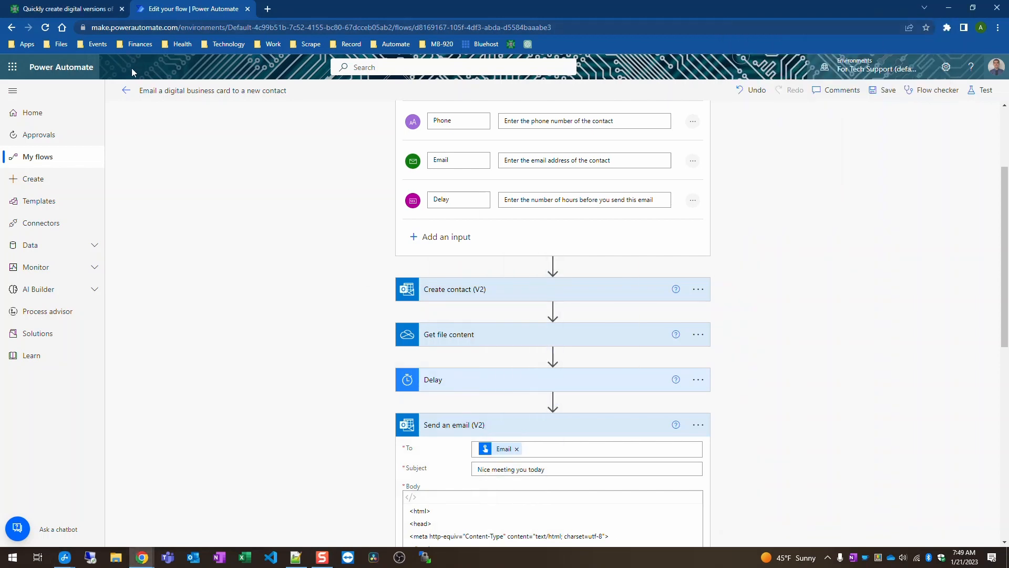
Step: Open the newest run from the 28-day history and confirm all five steps succeeded
click(124, 96)
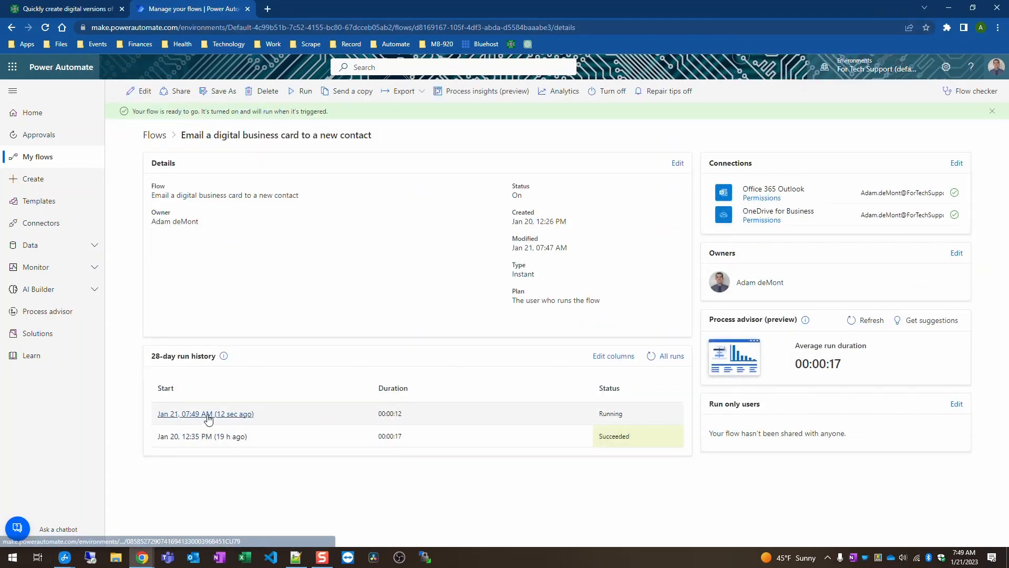
click(230, 415)
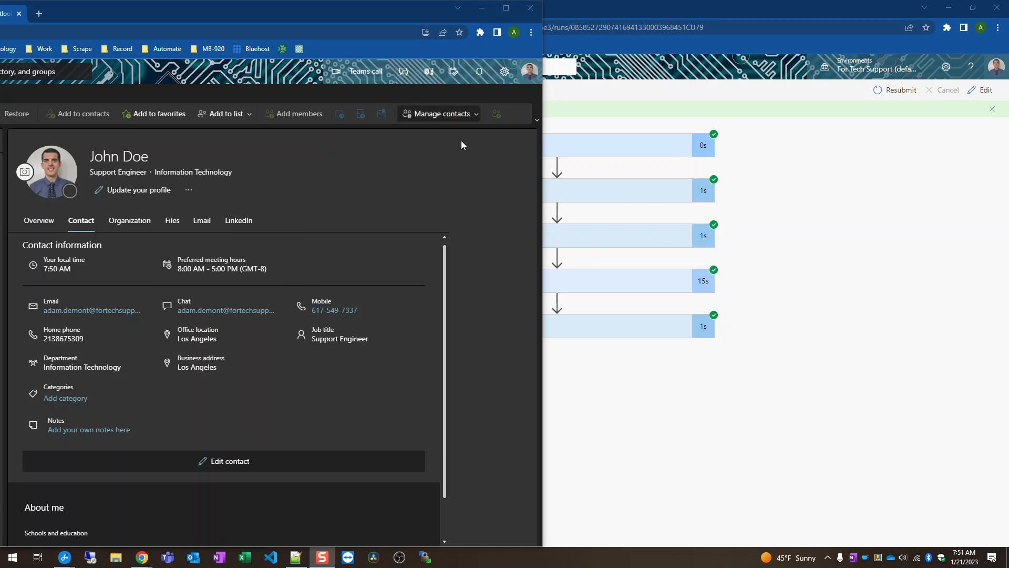
Step: Move the Outlook window aside and open the 'Nice meeting you today' email in its own window
drag(386, 8, 739, 80)
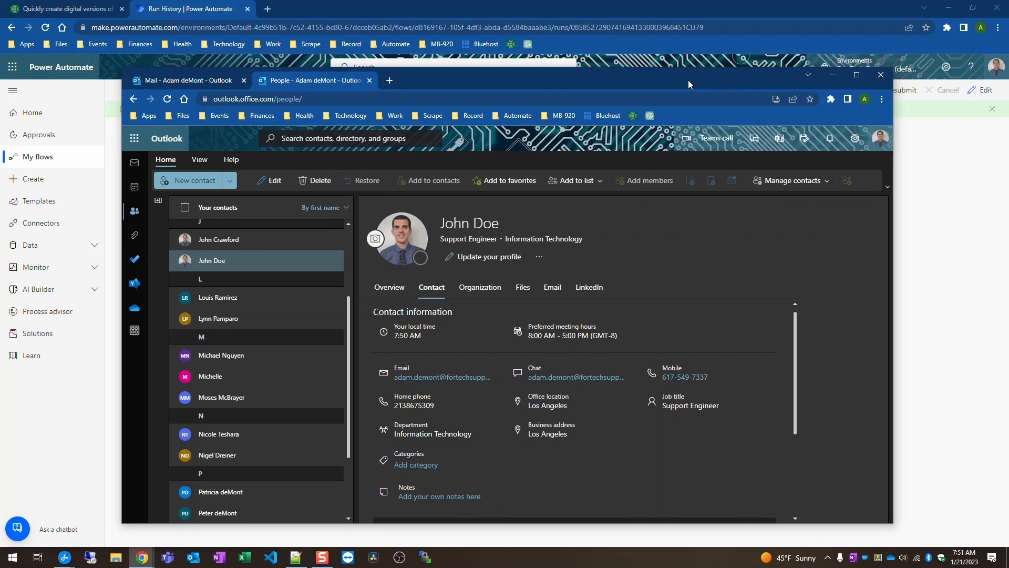
drag(667, 80, 1008, 110)
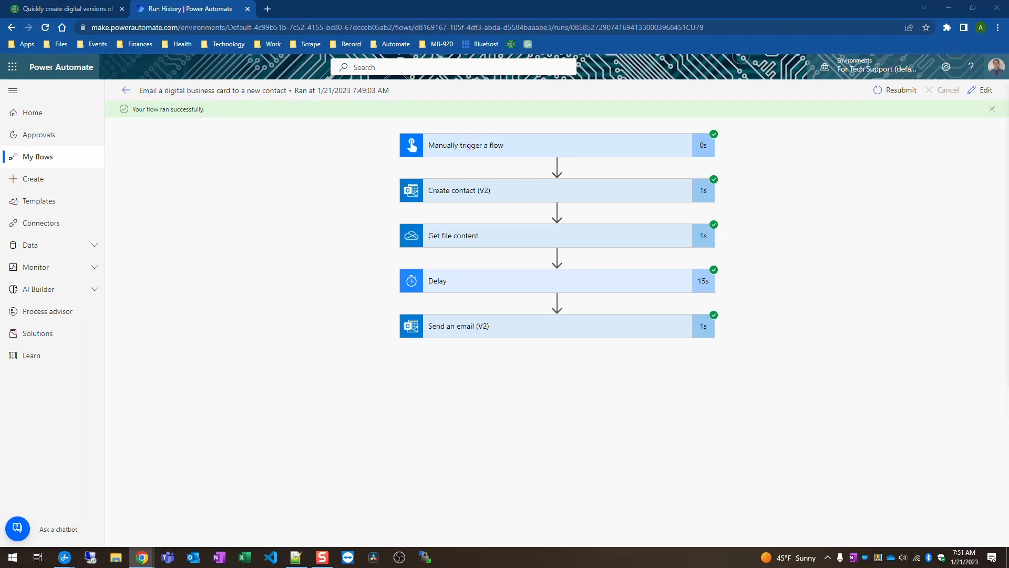
double_click(842, 273)
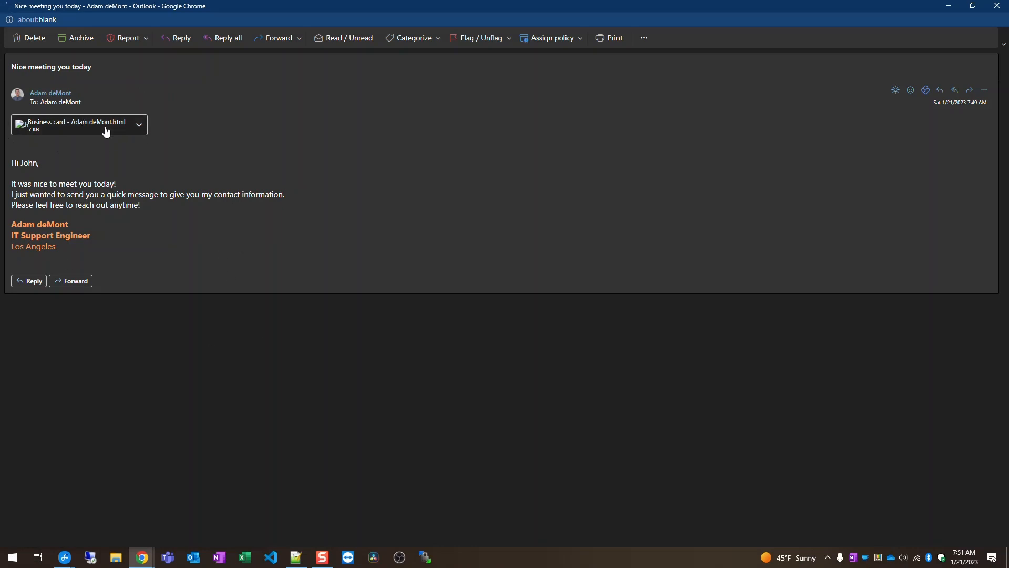
Step: Download the 7 KB HTML business card attachment, close the message window, and take a screenshot
click(139, 125)
click(106, 163)
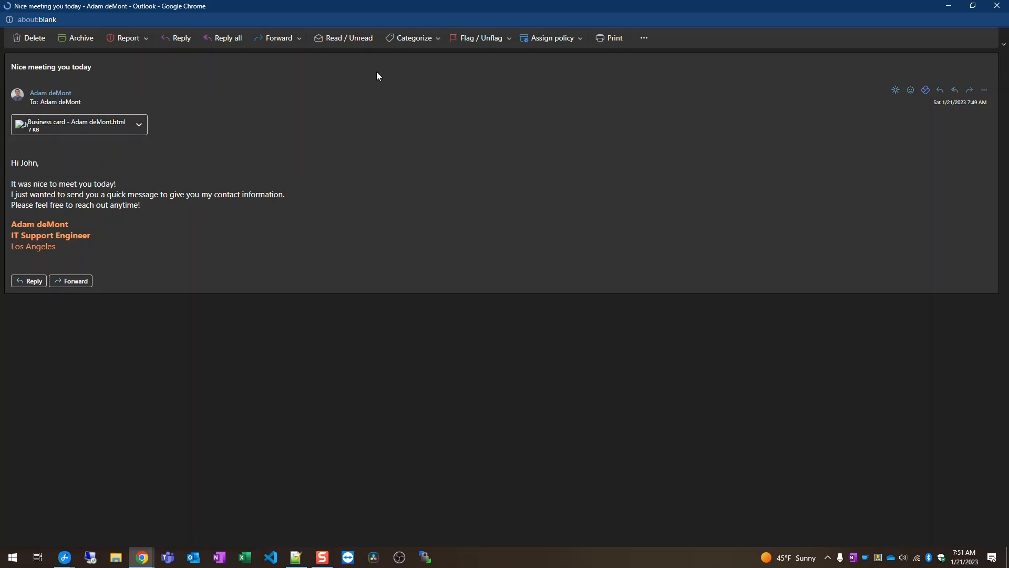
click(996, 6)
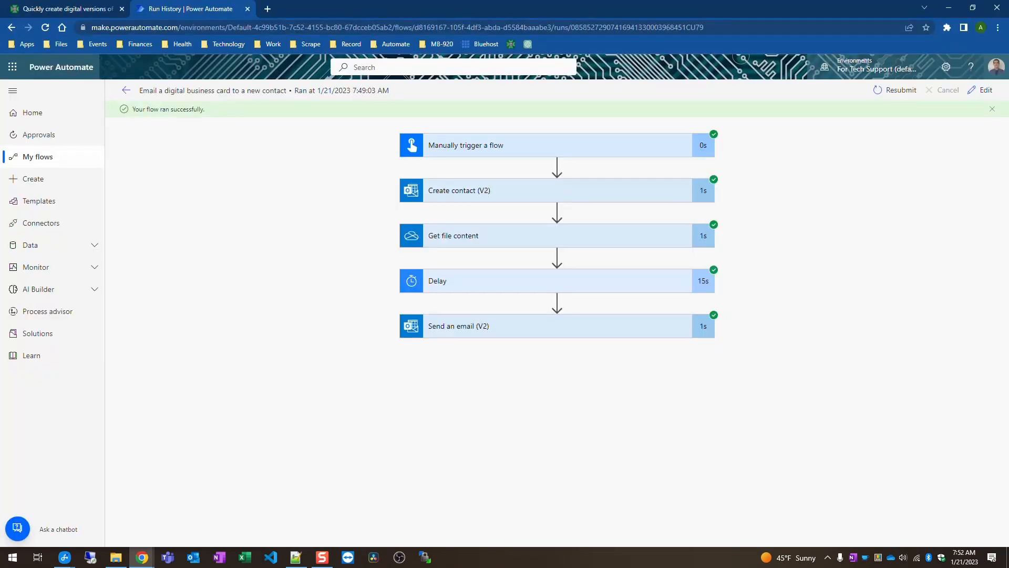
key(Print)
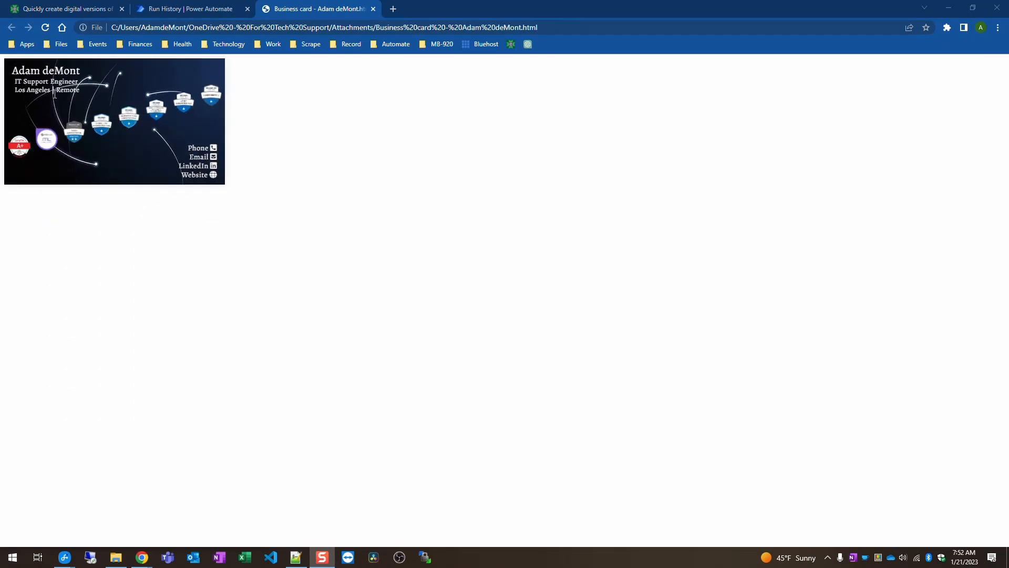
double_click(348, 26)
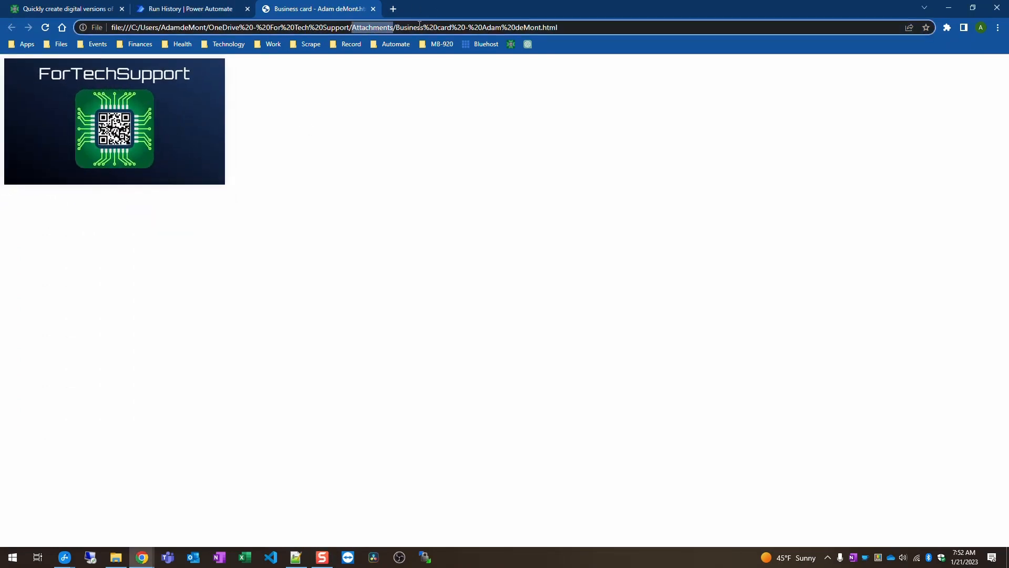
mouse_move(69, 107)
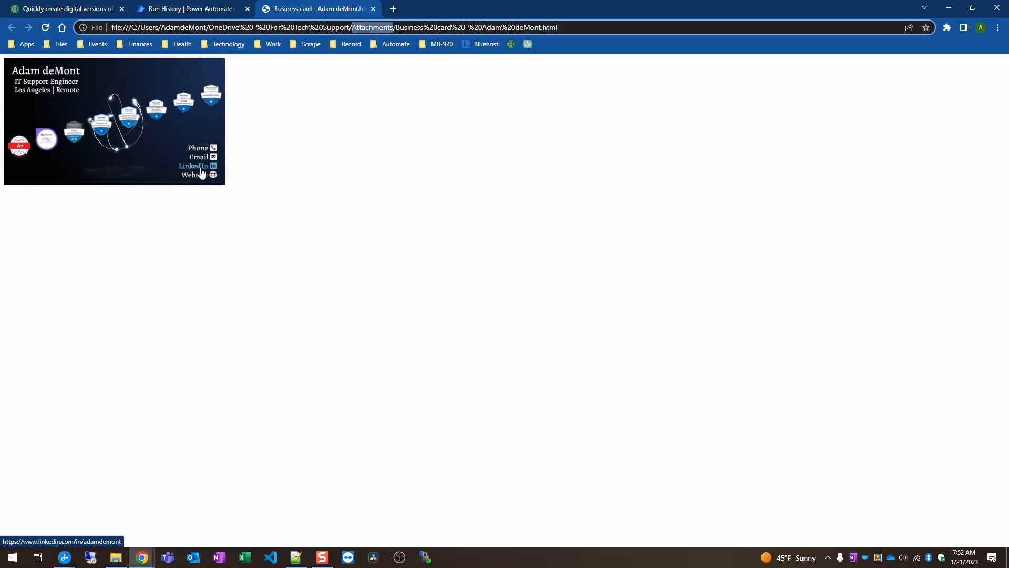
click(176, 137)
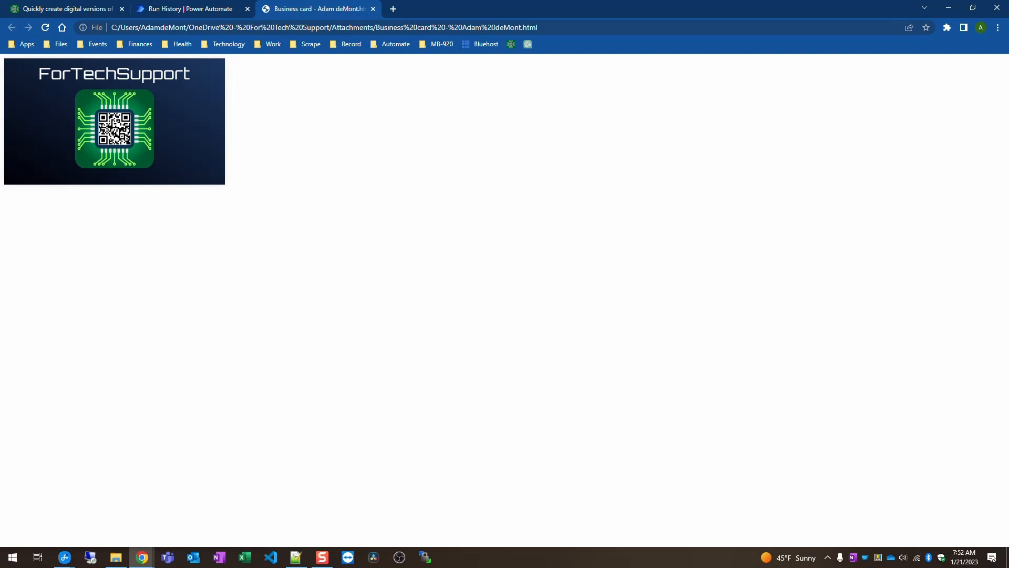
key(alt+Tab)
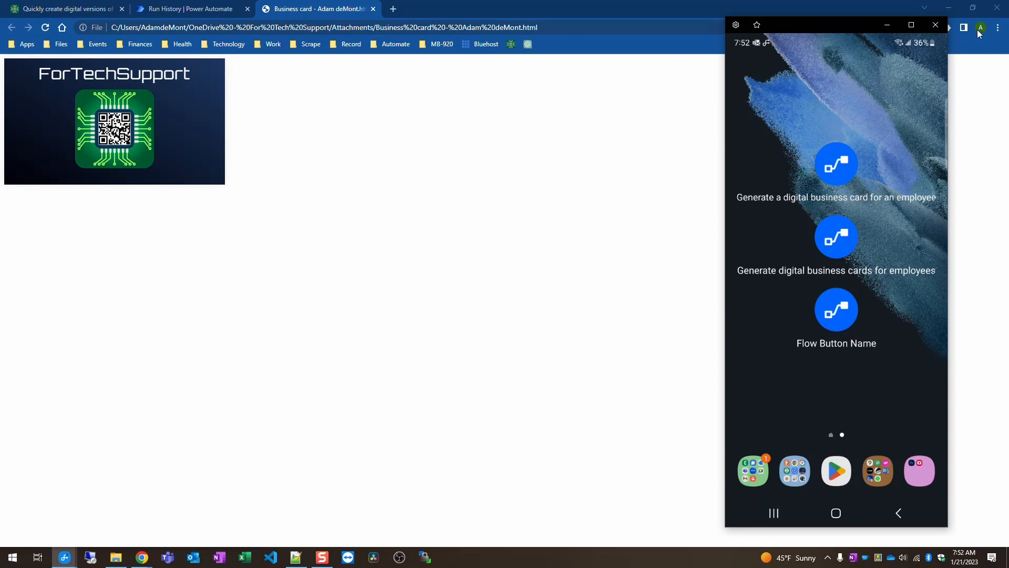
click(935, 25)
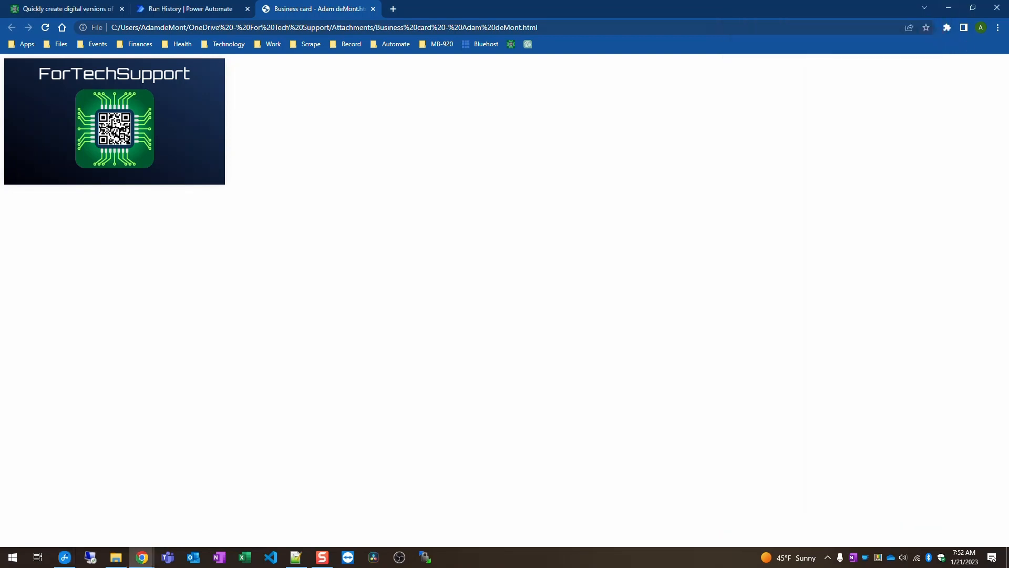
key(alt+Tab)
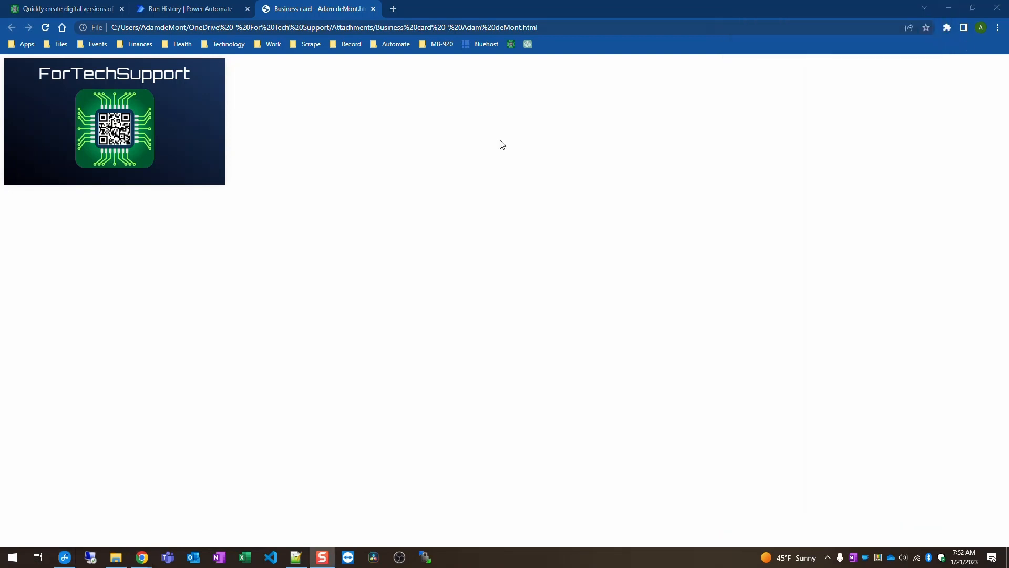
mouse_move(150, 142)
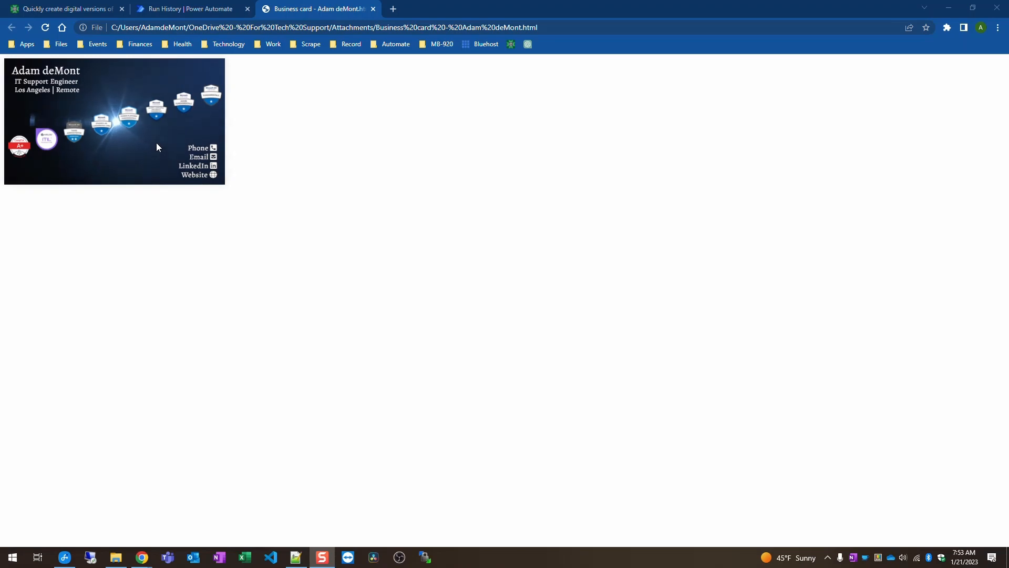